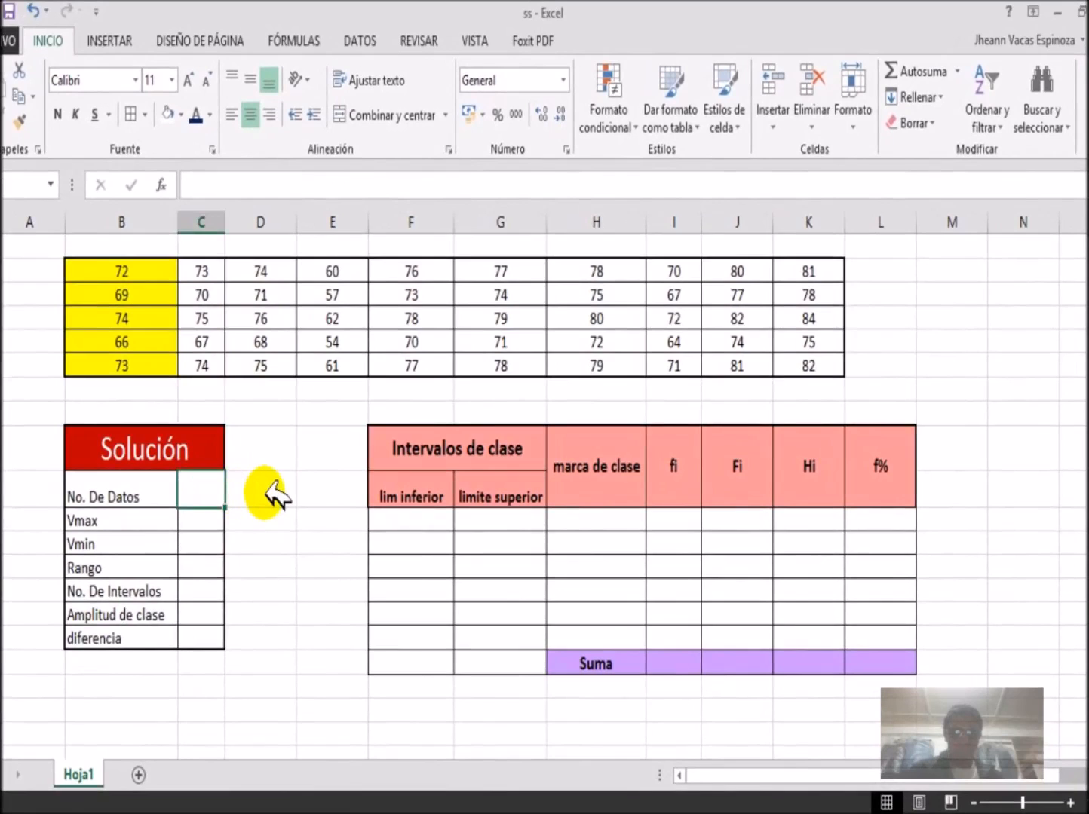
Calculate No. De Datos in the Solución table by counting the data range B2:K6 with the CONTAR function.
text(=)
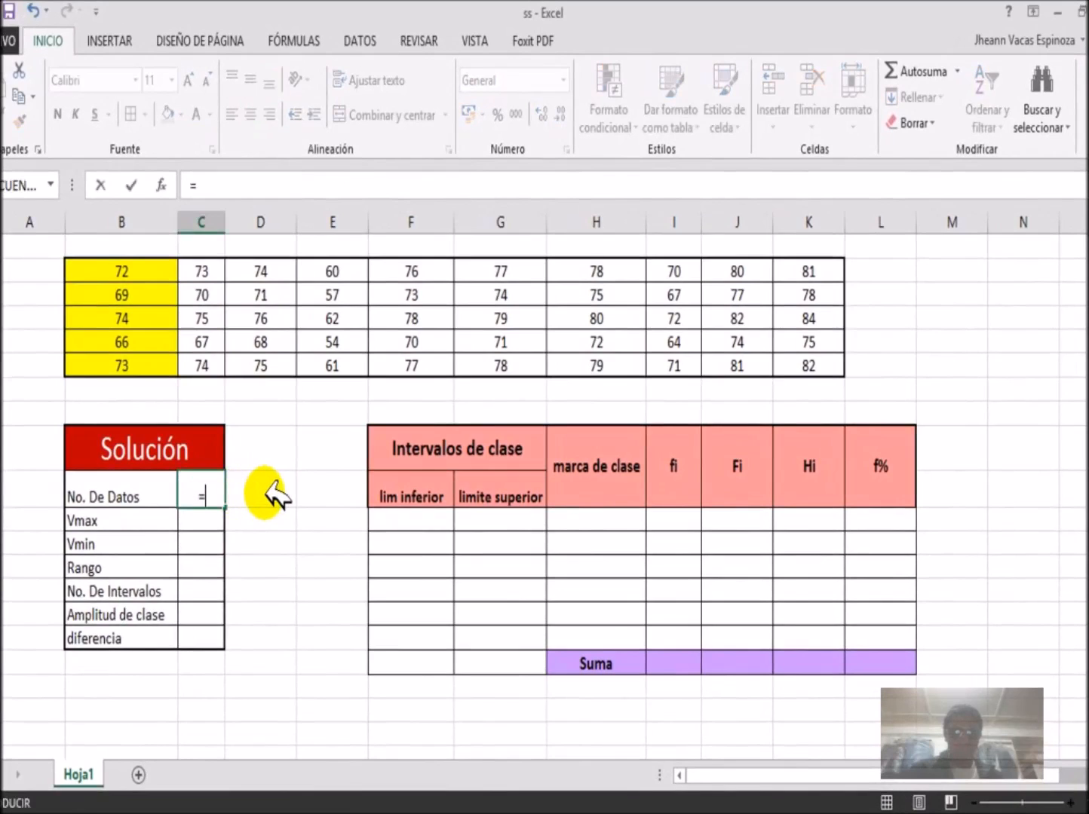
text(CONTAR()
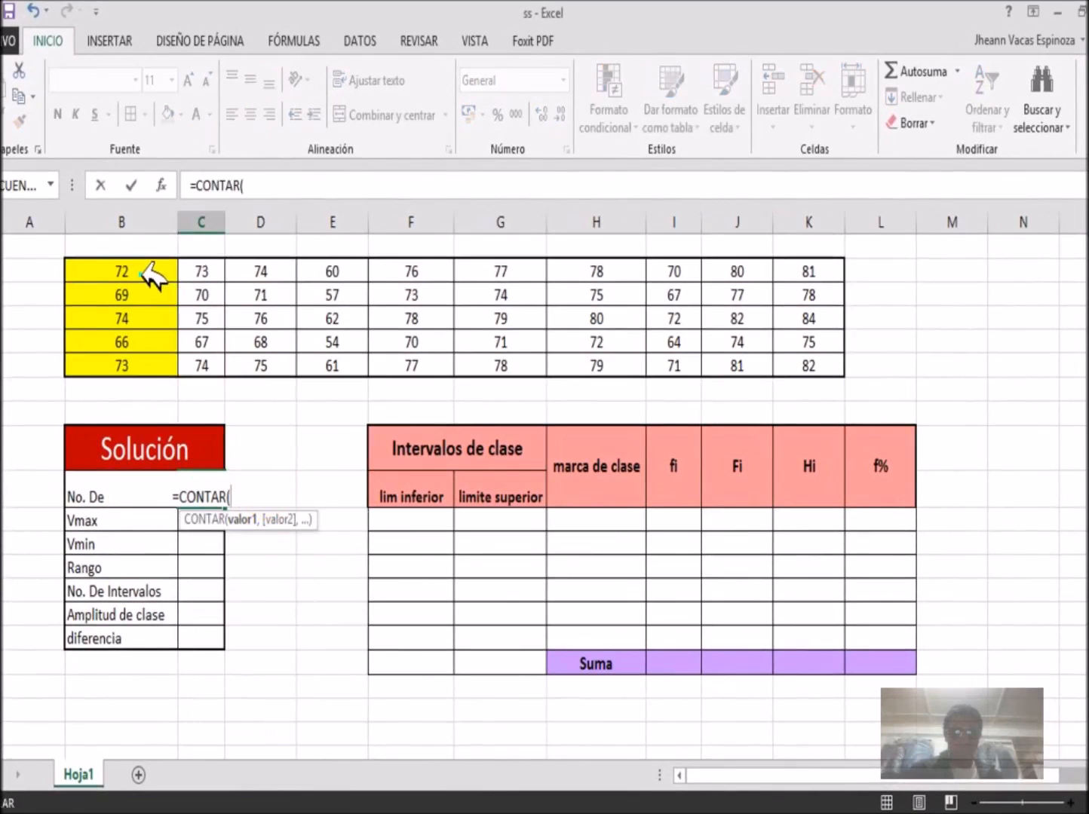
drag(151, 272, 793, 370)
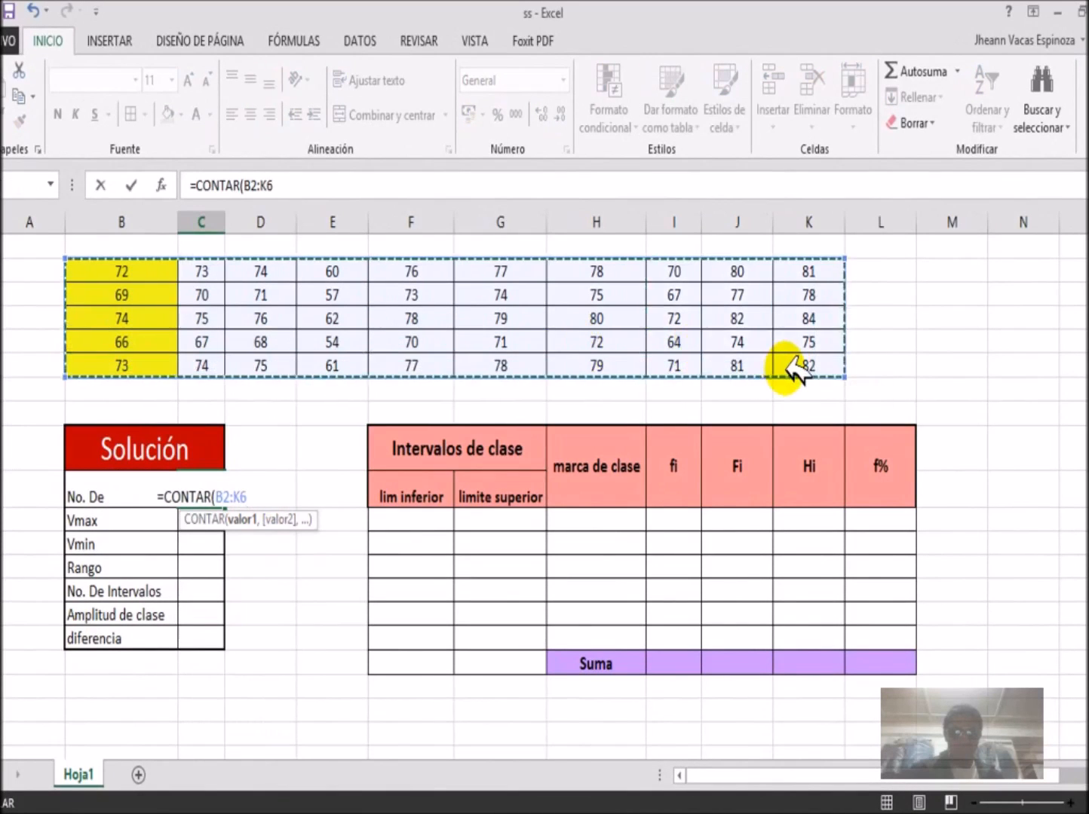
text())
key(Return)
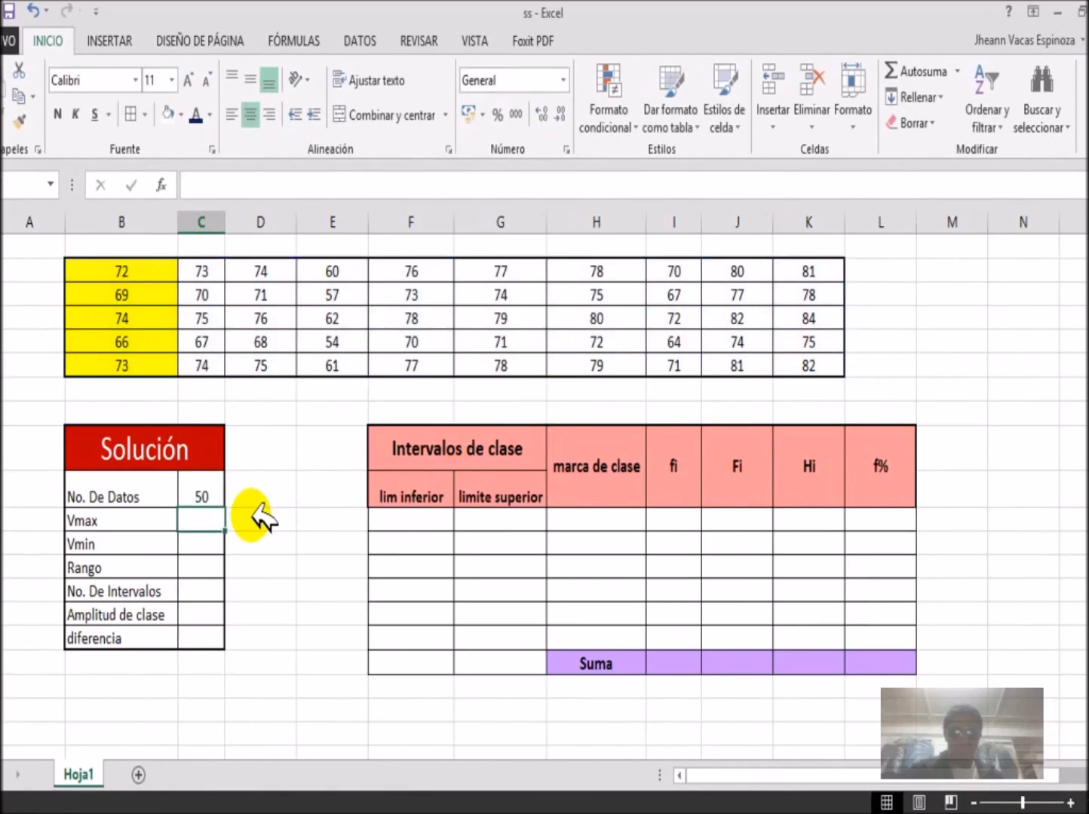
Calculate Vmax in the Solución table with the MAX function over the data range B2:K6.
text(=M)
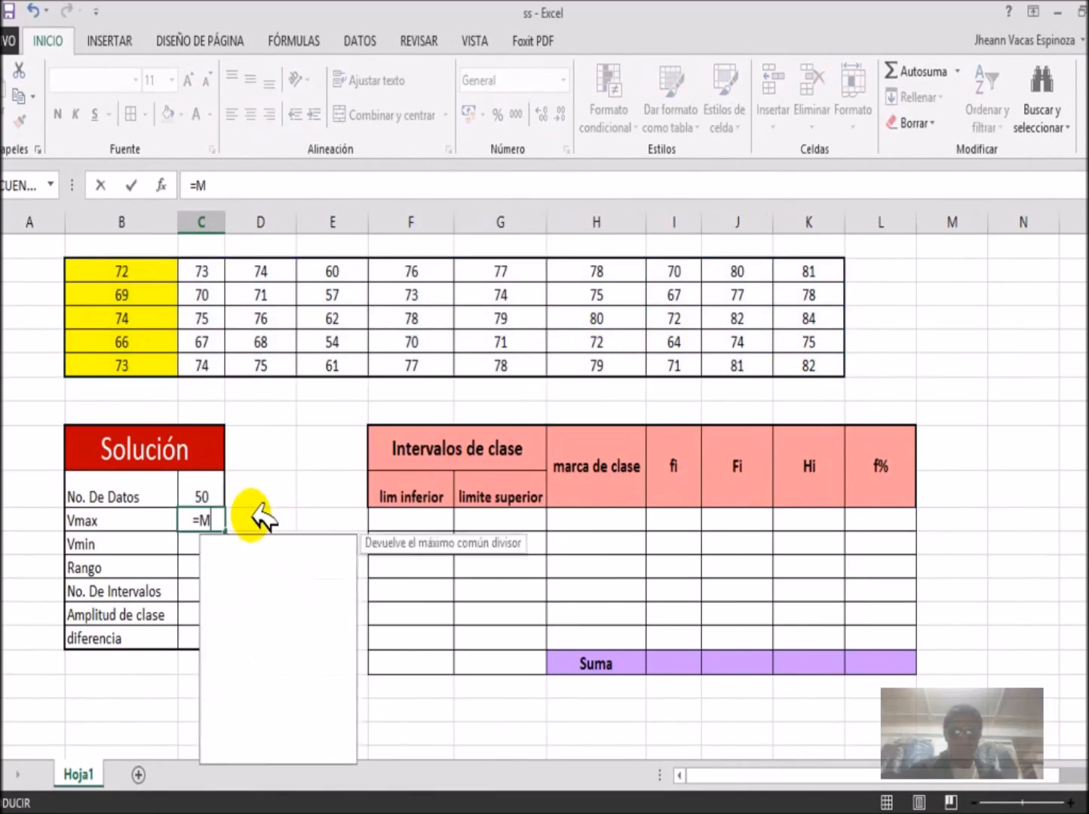
text(AX()
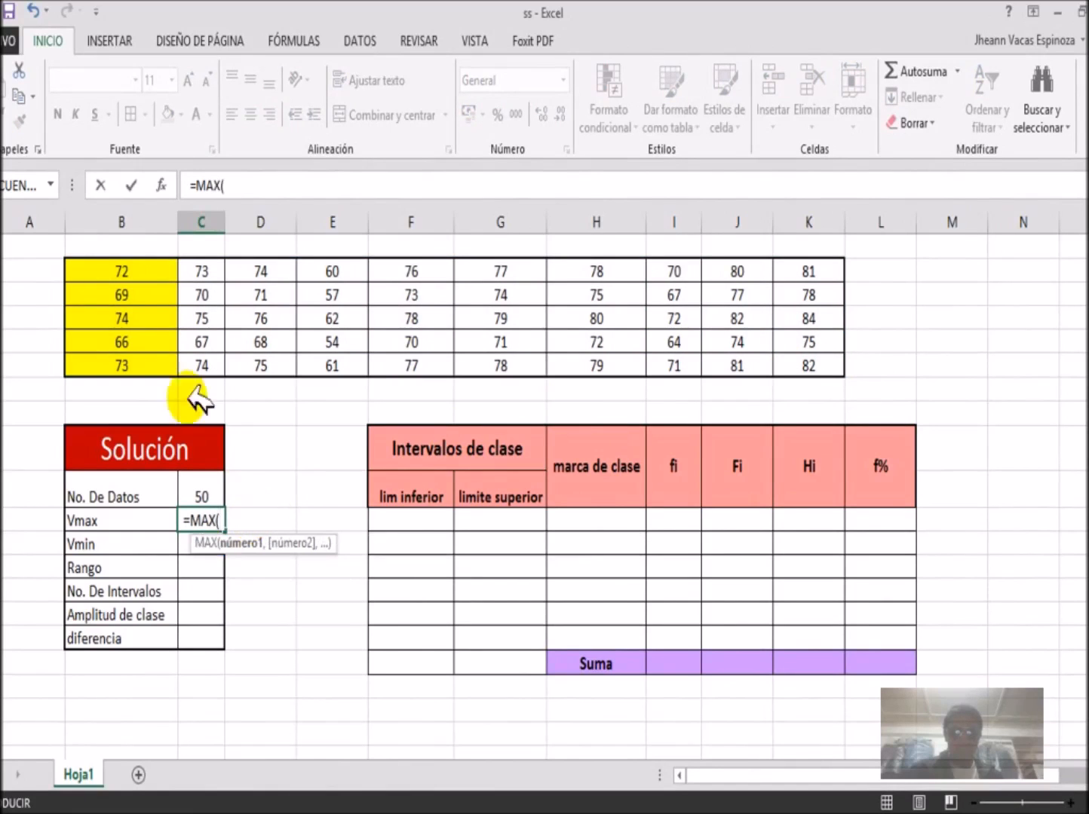
drag(125, 273, 805, 354)
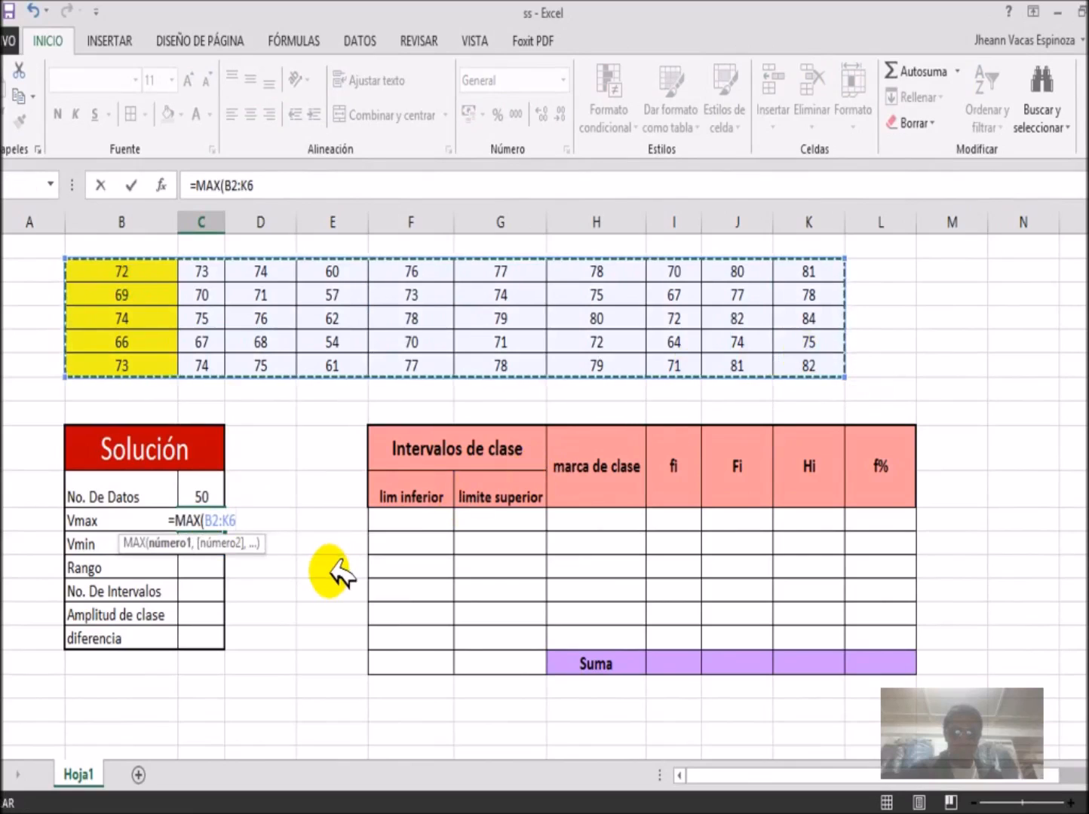
text())
key(Return)
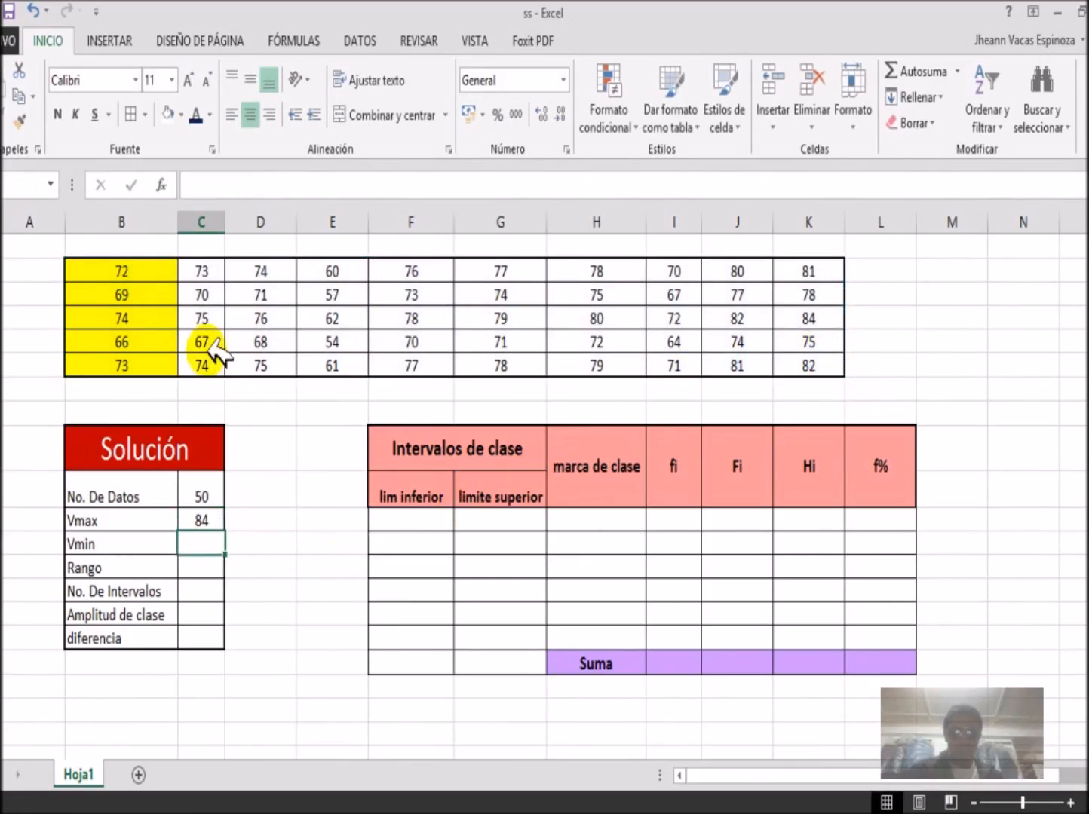
Calculate Vmin in the Solución table with the MIN function over the data range B2:K6.
text(=MIN)
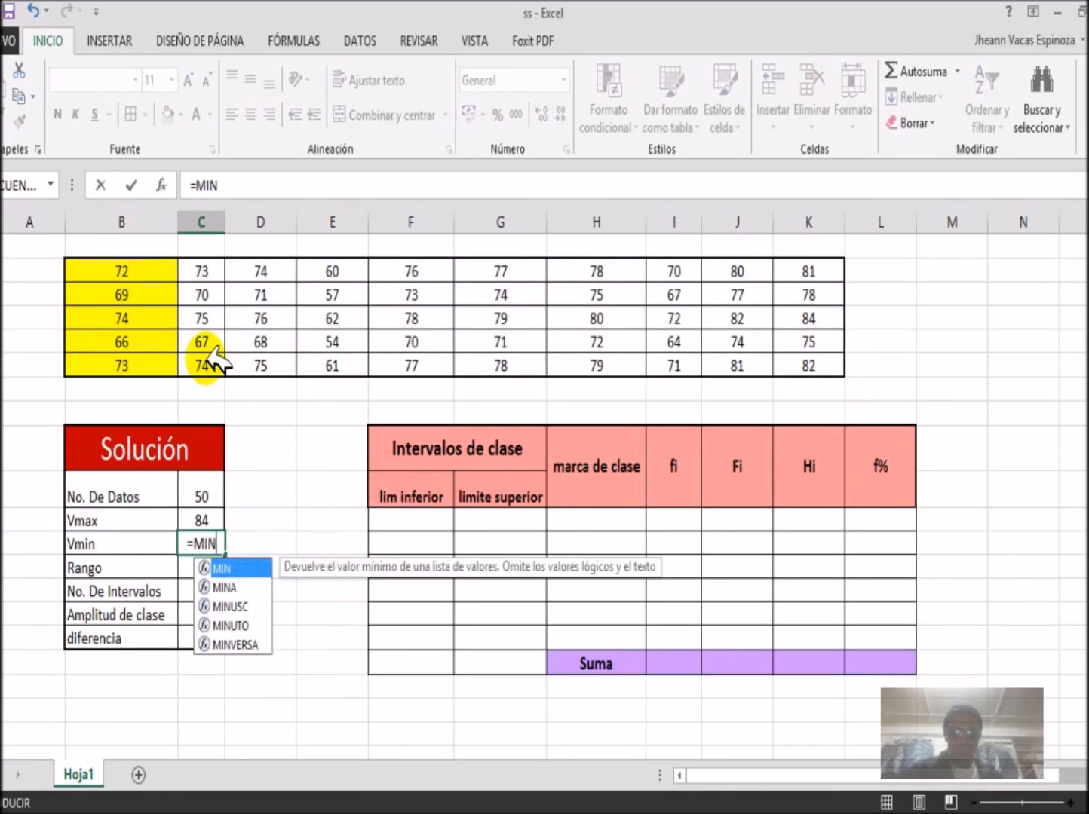
text(()
drag(121, 270, 826, 371)
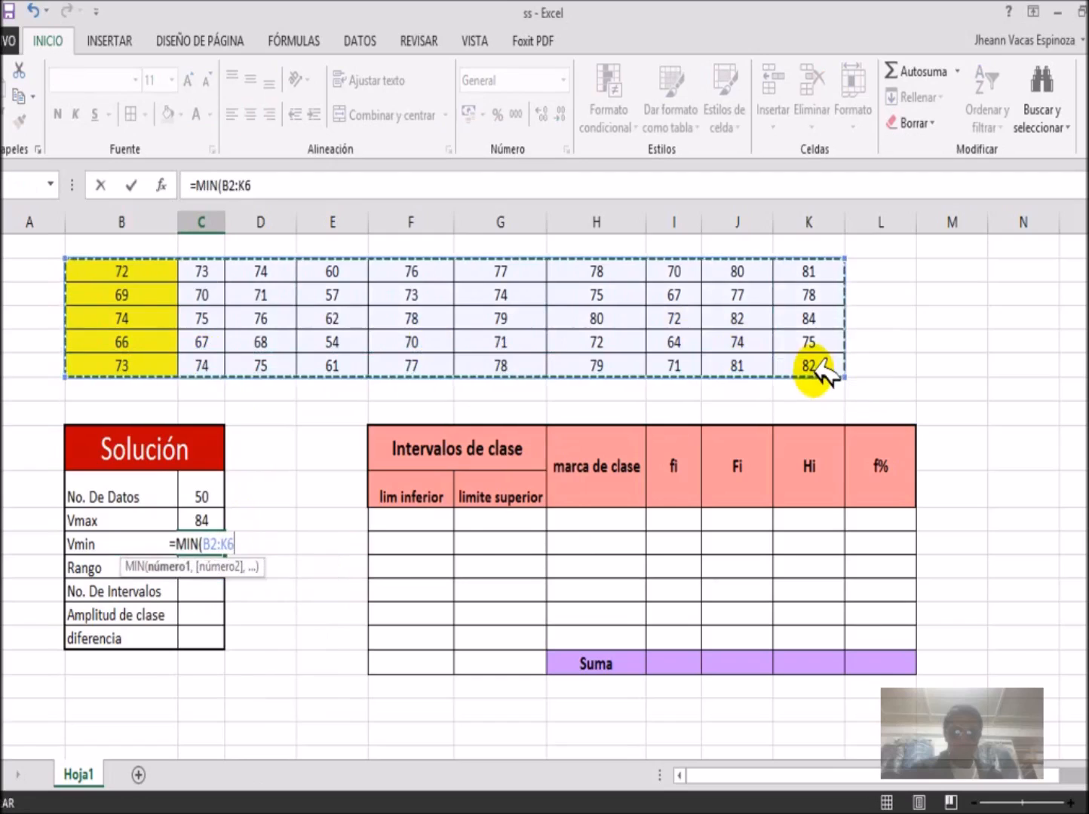
key(Return)
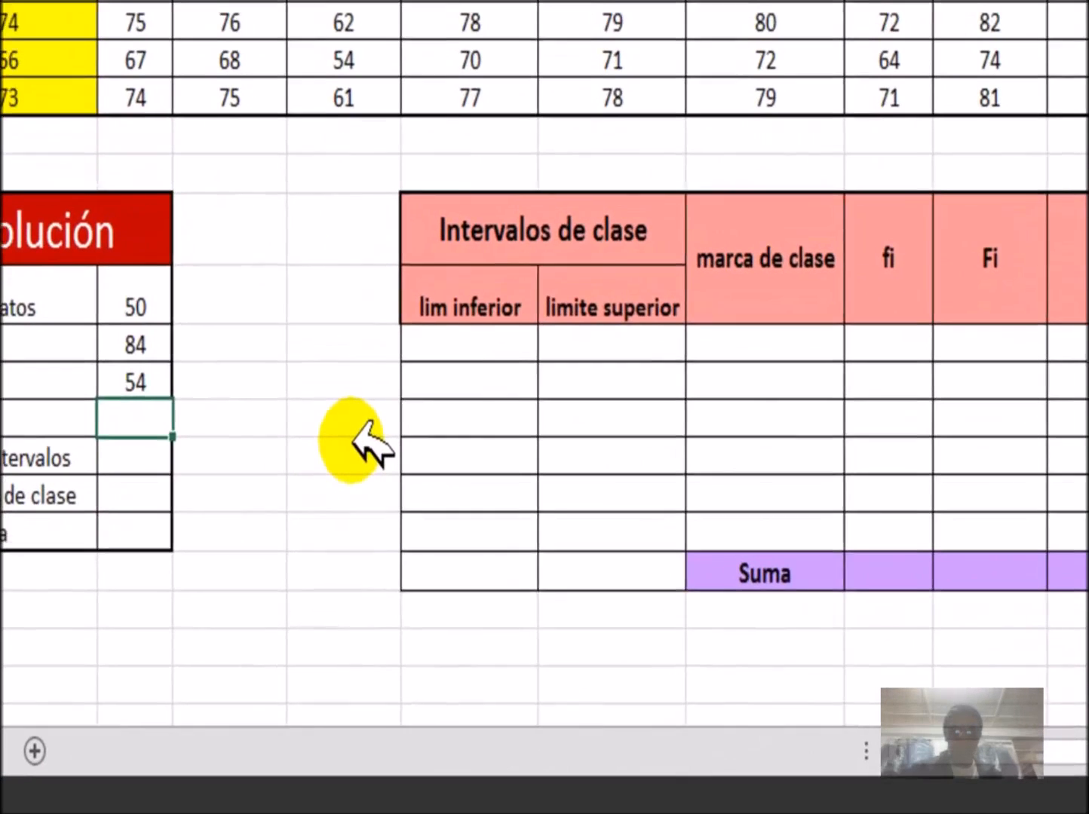
Calculate Rango in the Solución table by subtracting Vmin from Vmax.
text(=)
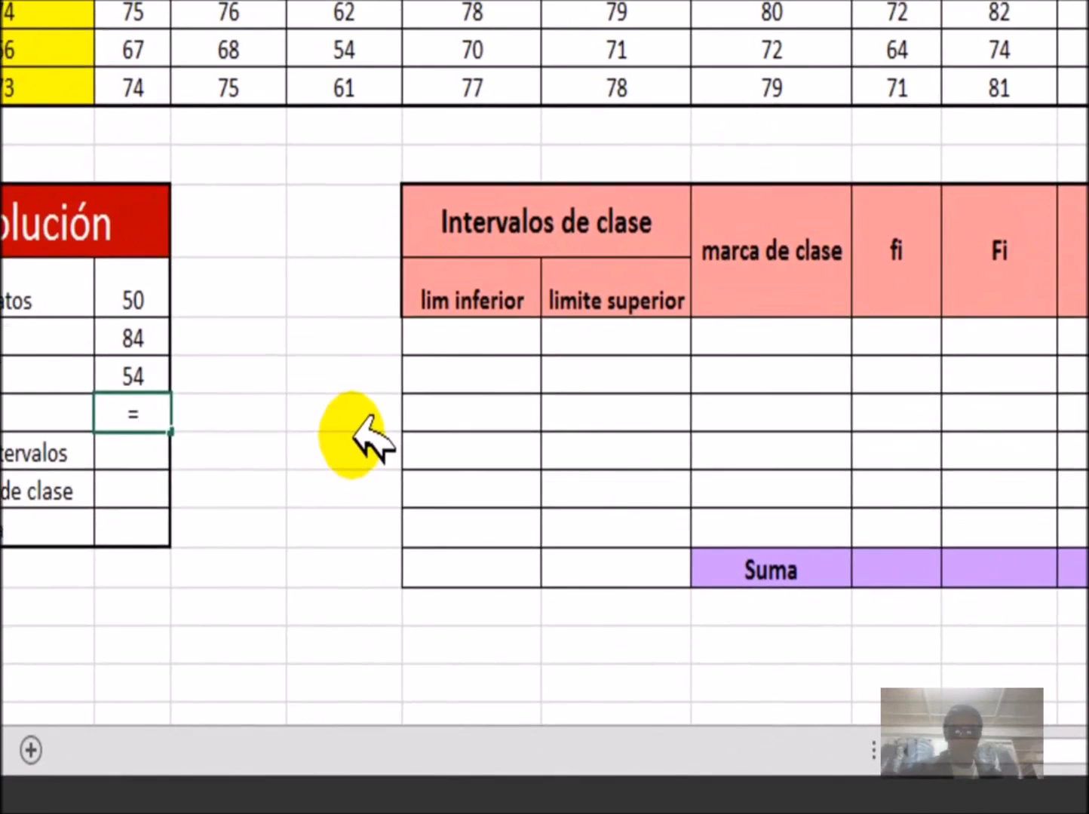
click(160, 340)
text(-)
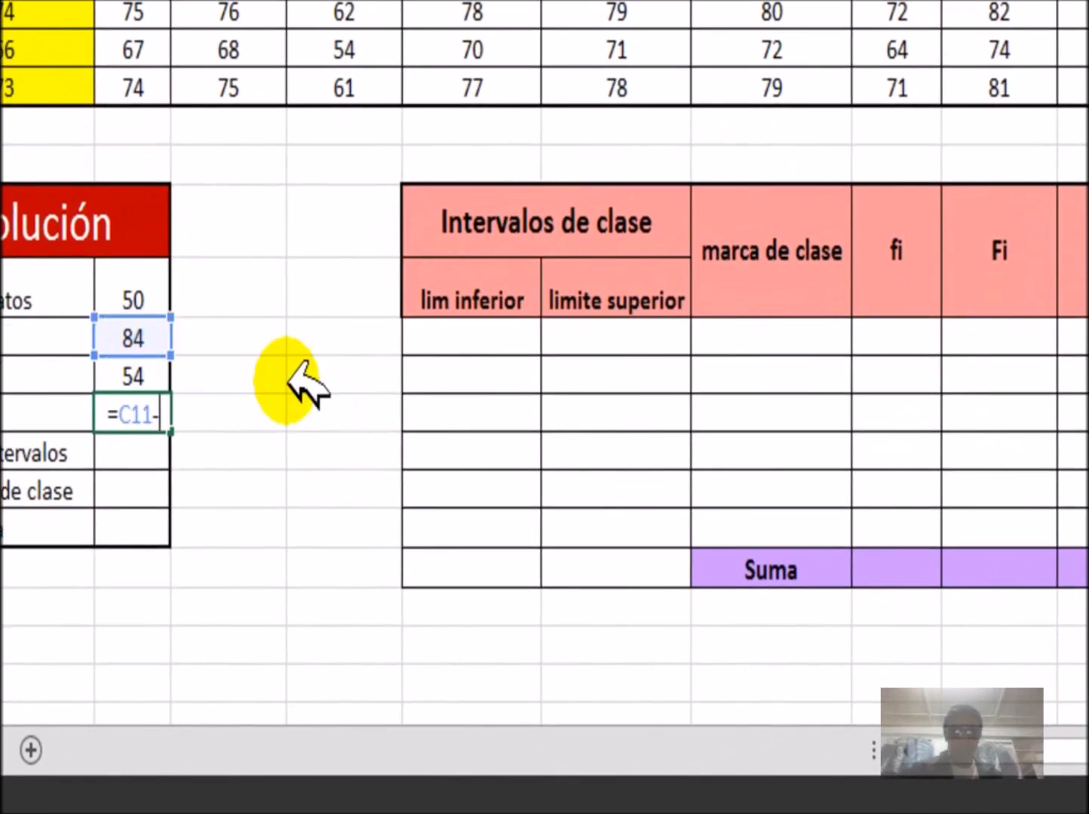
click(159, 375)
key(Return)
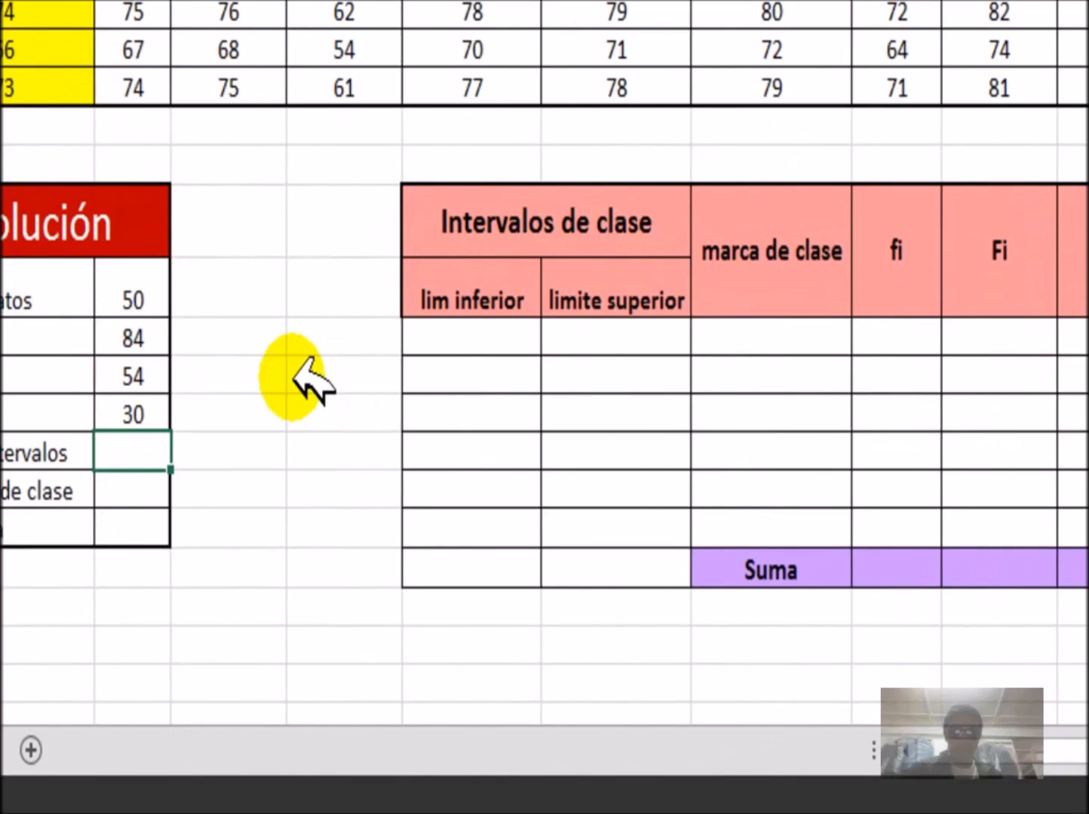
Calculate No. De Intervalos in the Solución table with the formula =1+3.3*(LOG10(50)).
text(=1+3.3)
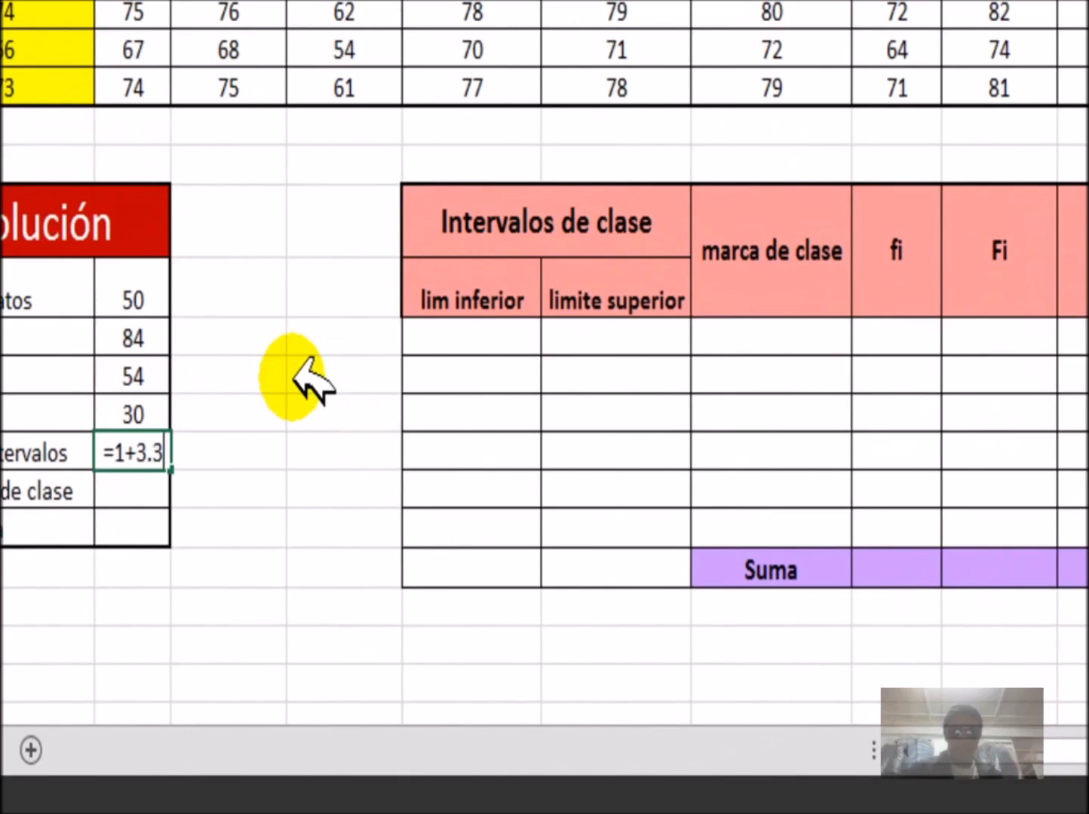
text(*(L)
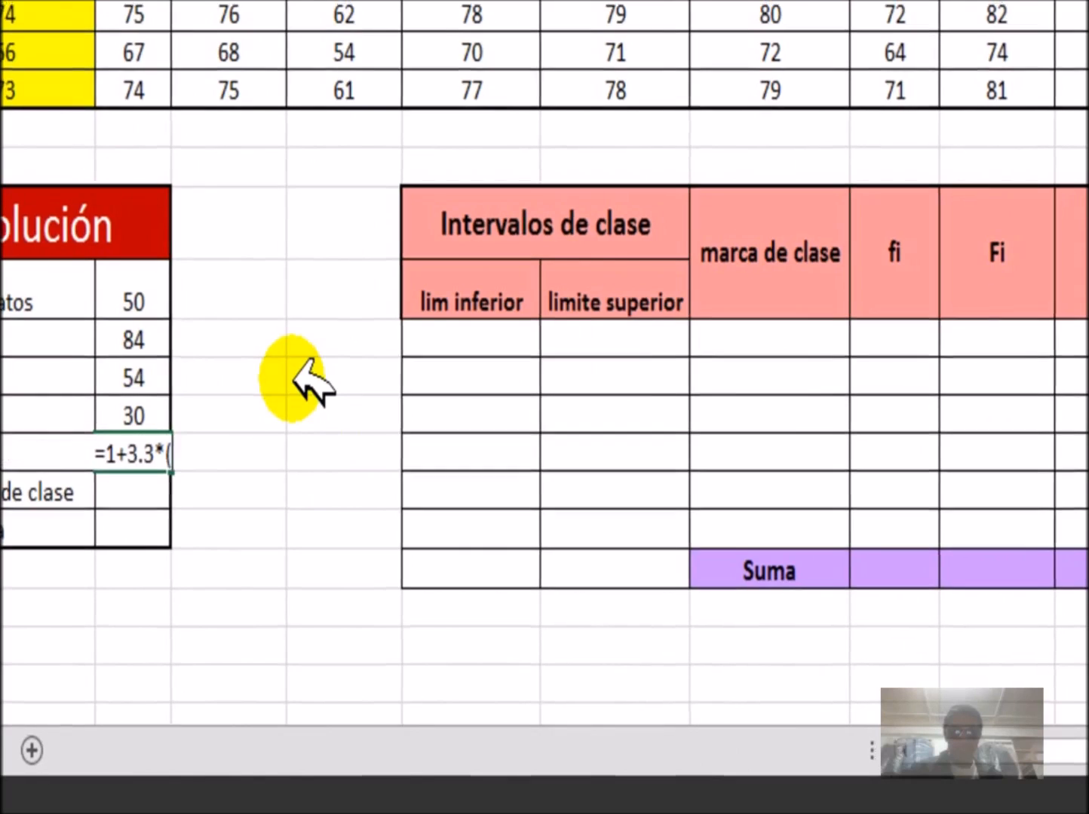
text(OG)
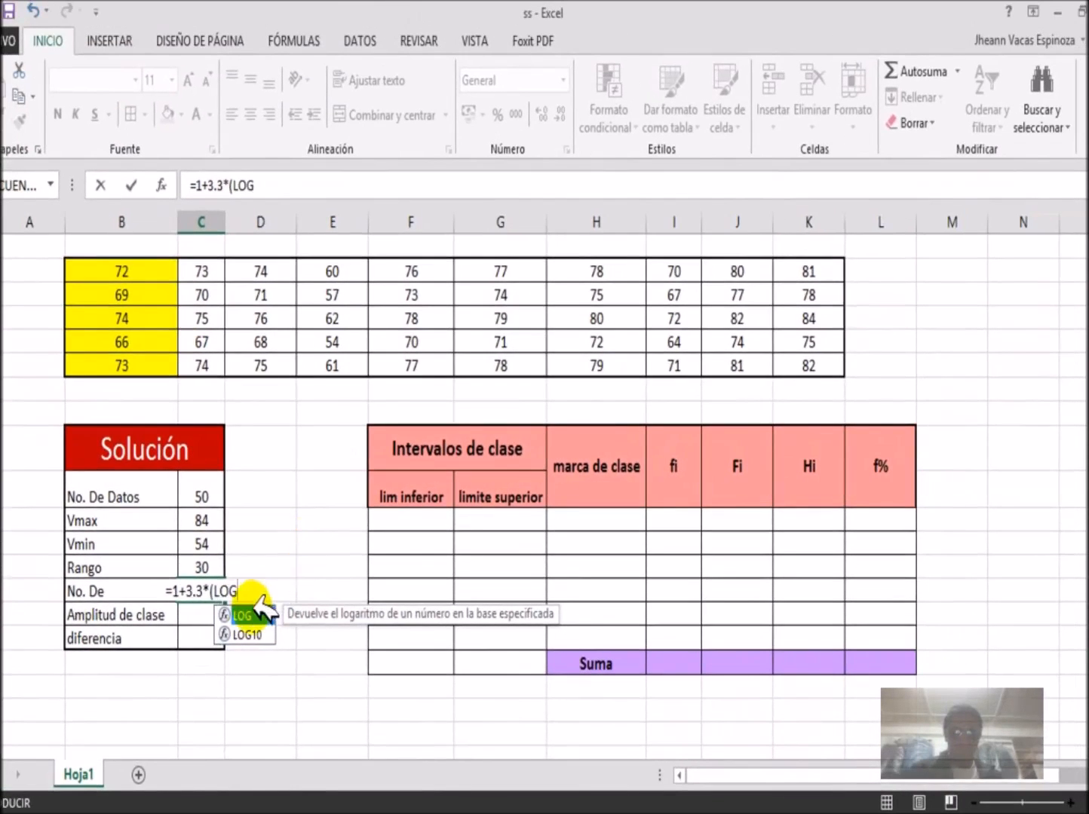
double_click(245, 634)
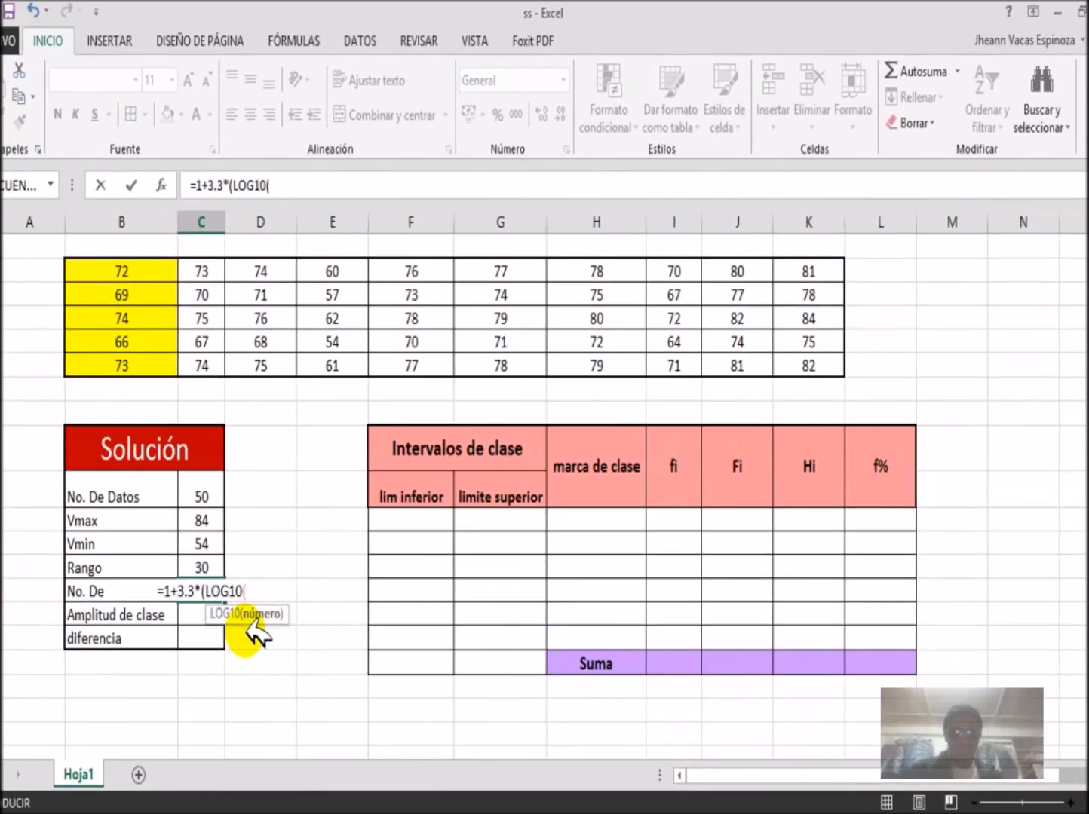
text(50)))
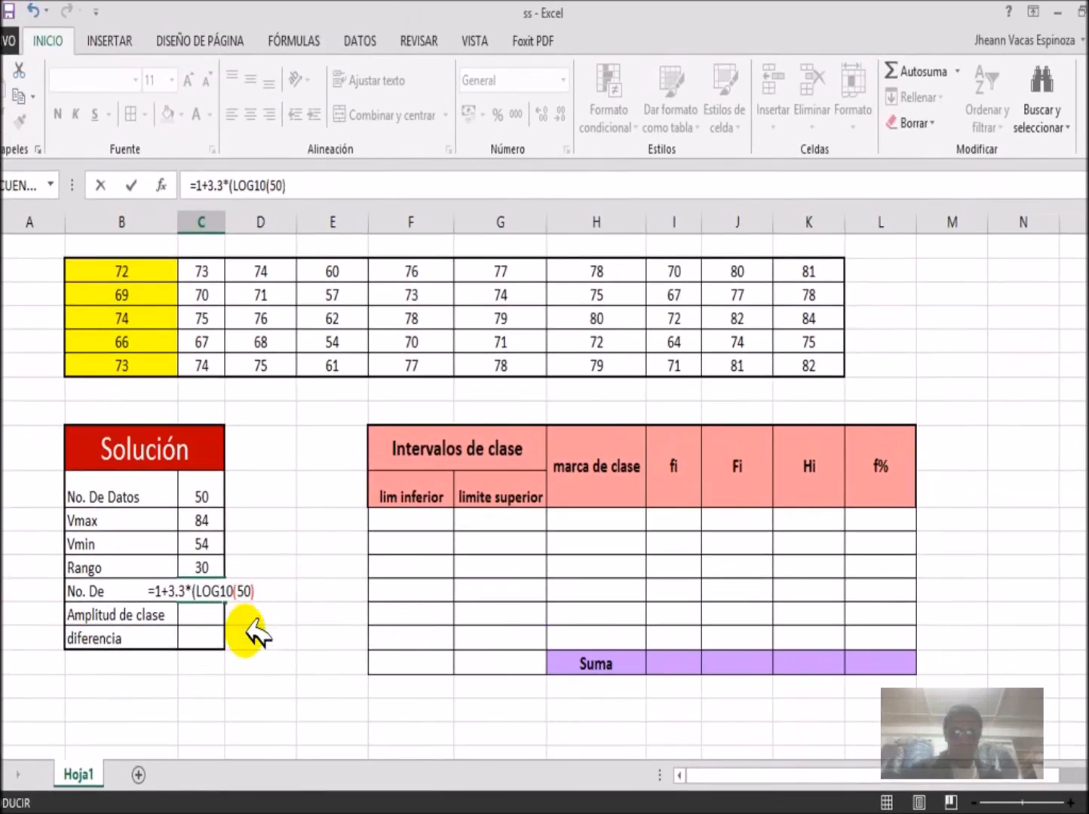
key(Return)
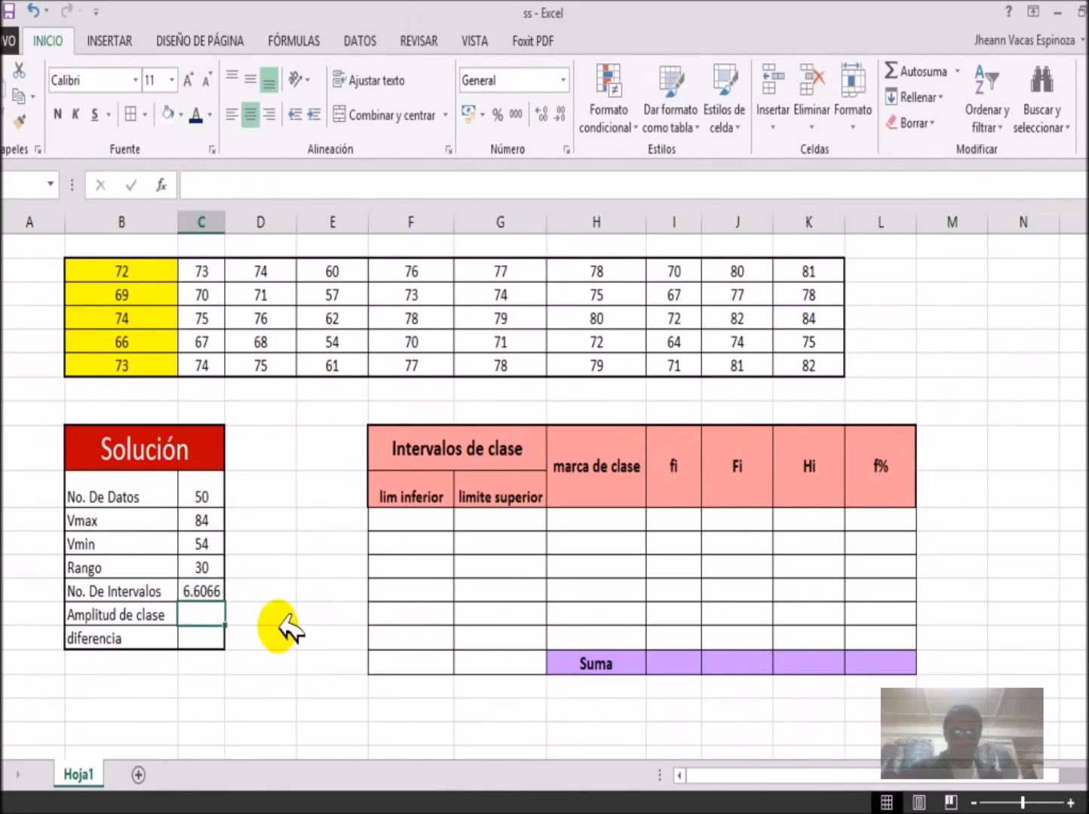
Enter 6 as the rounded number of intervals in cell D14, beside the calculated No. De Intervalos.
click(257, 592)
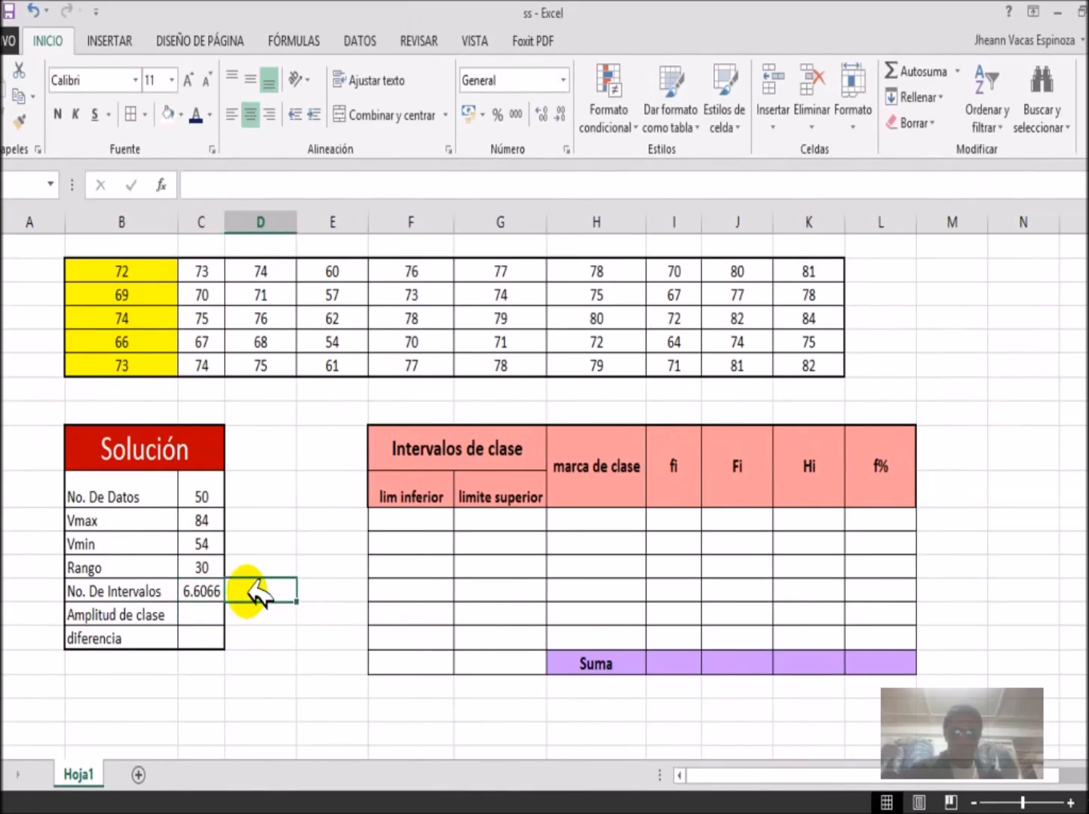
text(6)
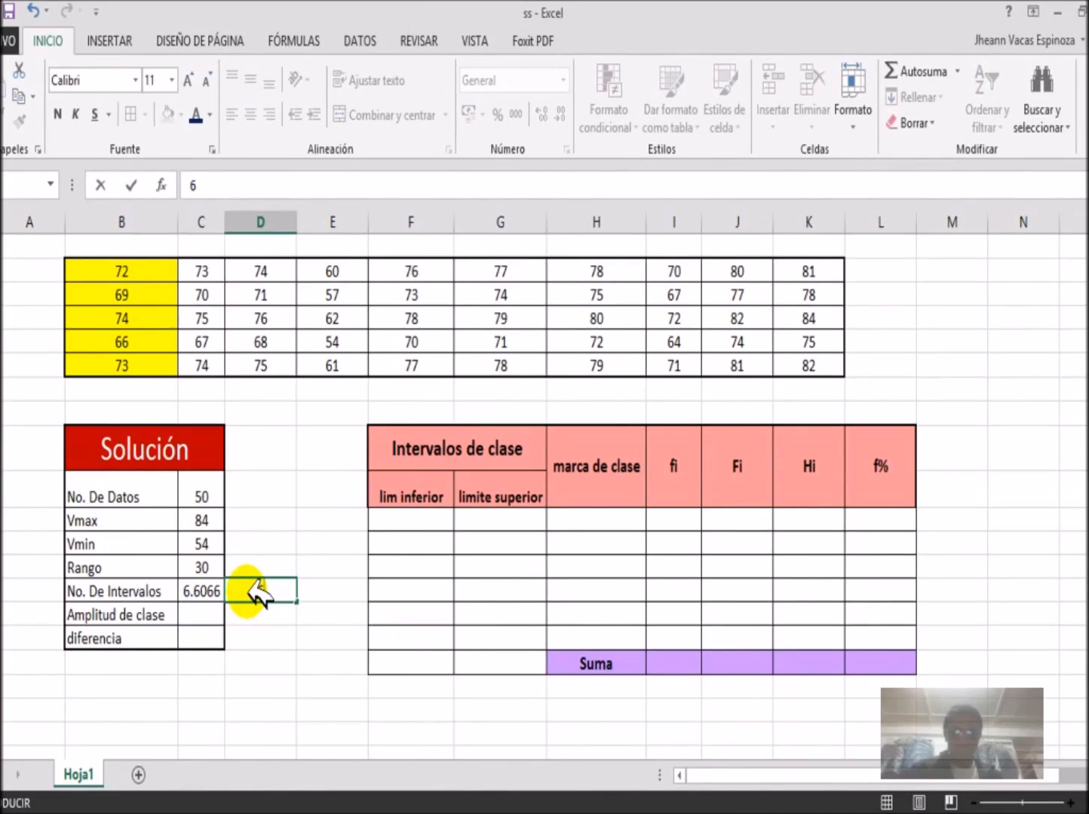
click(268, 634)
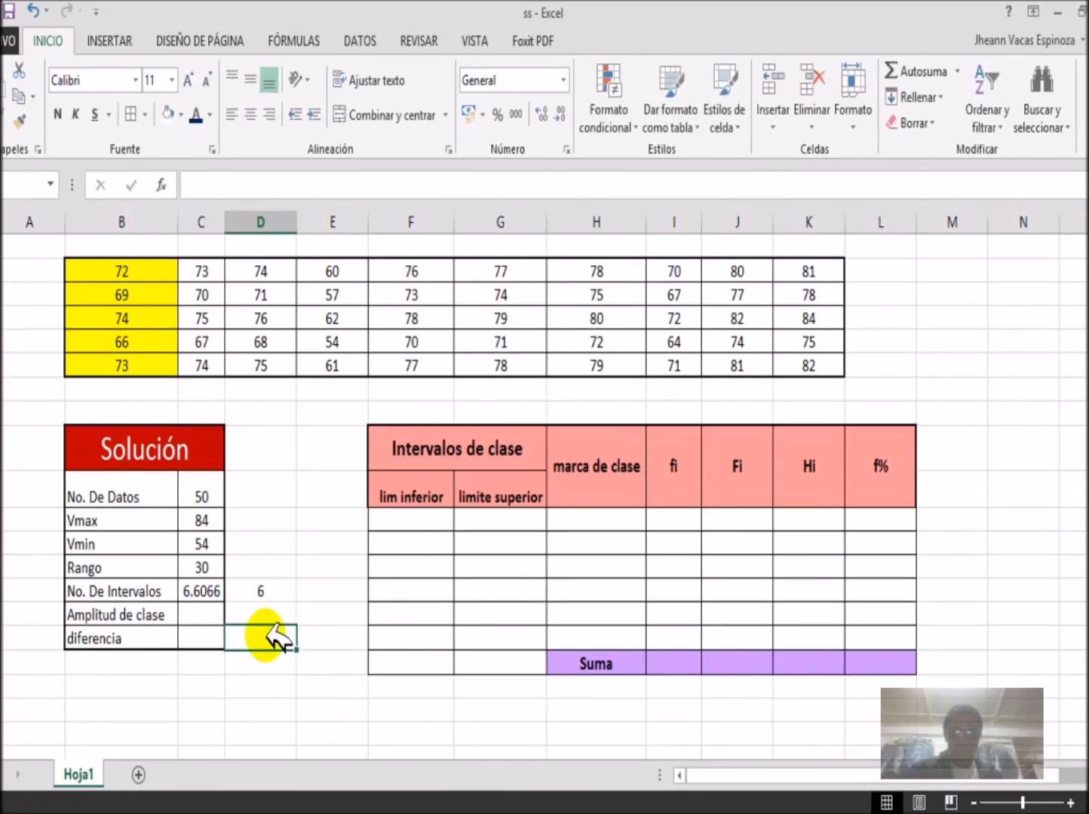
Calculate Amplitud de clase in the Solución table by dividing Rango by the rounded interval count, =C13/D14.
click(216, 613)
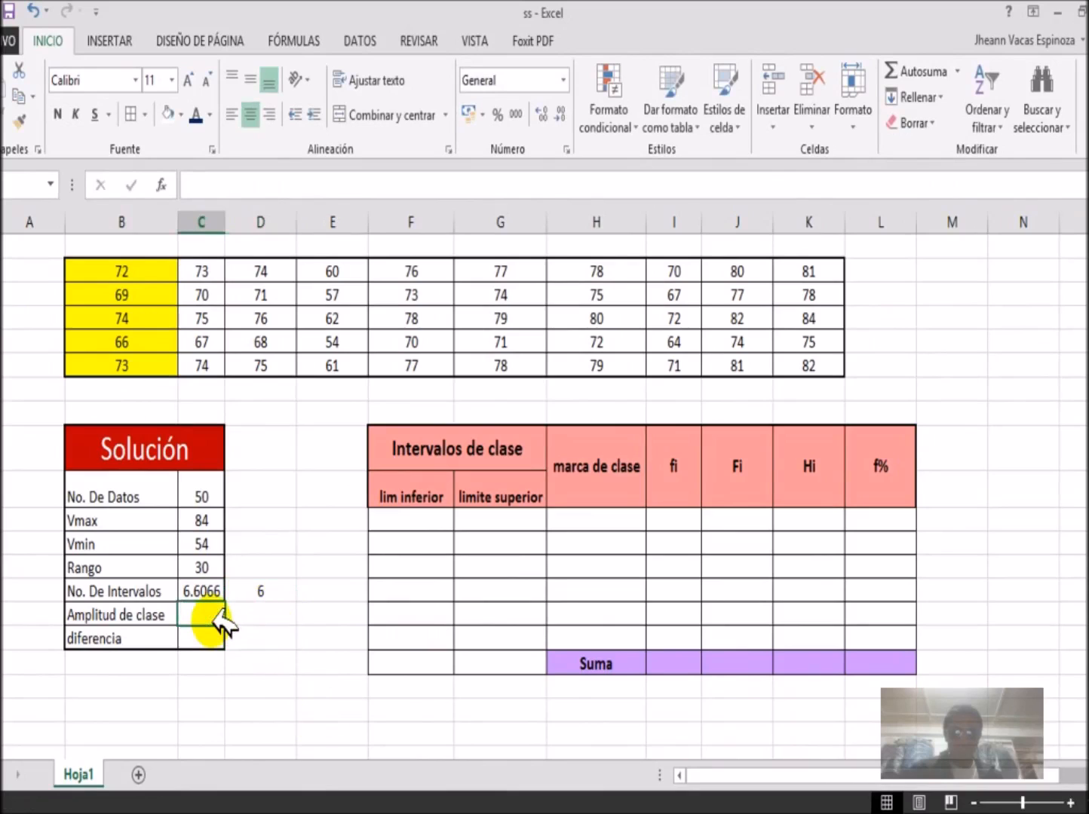
text(=)
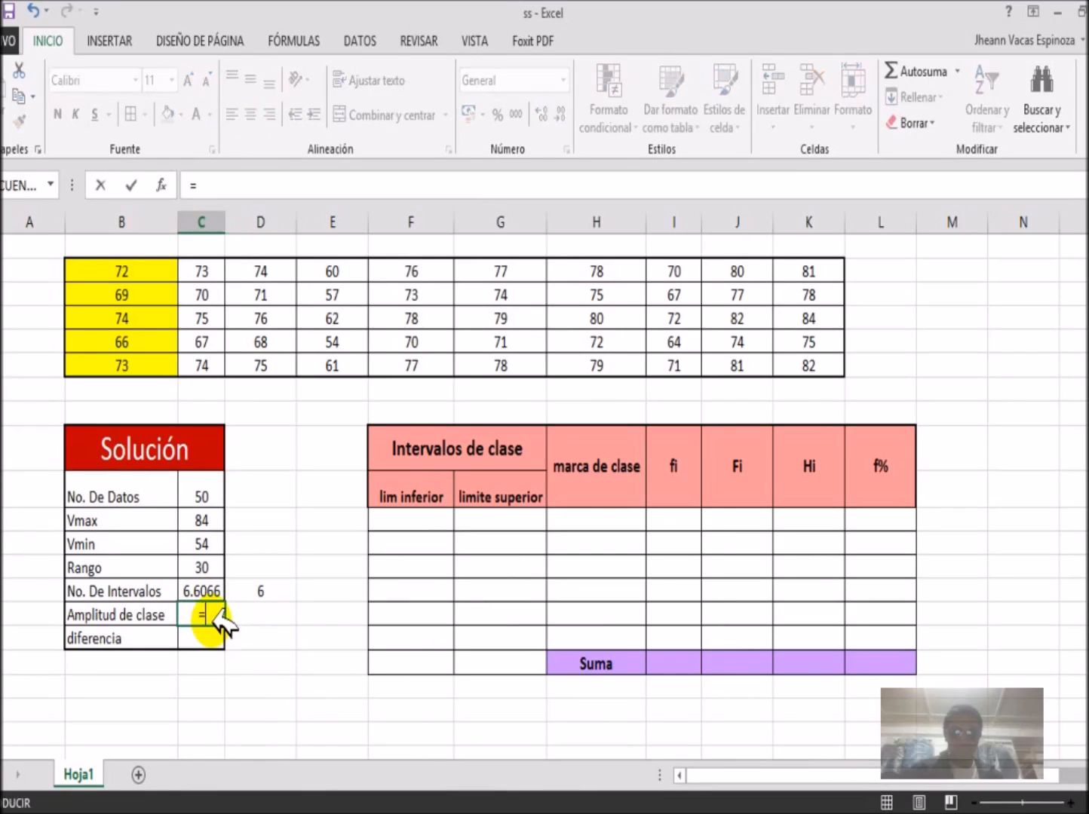
click(208, 567)
text(/)
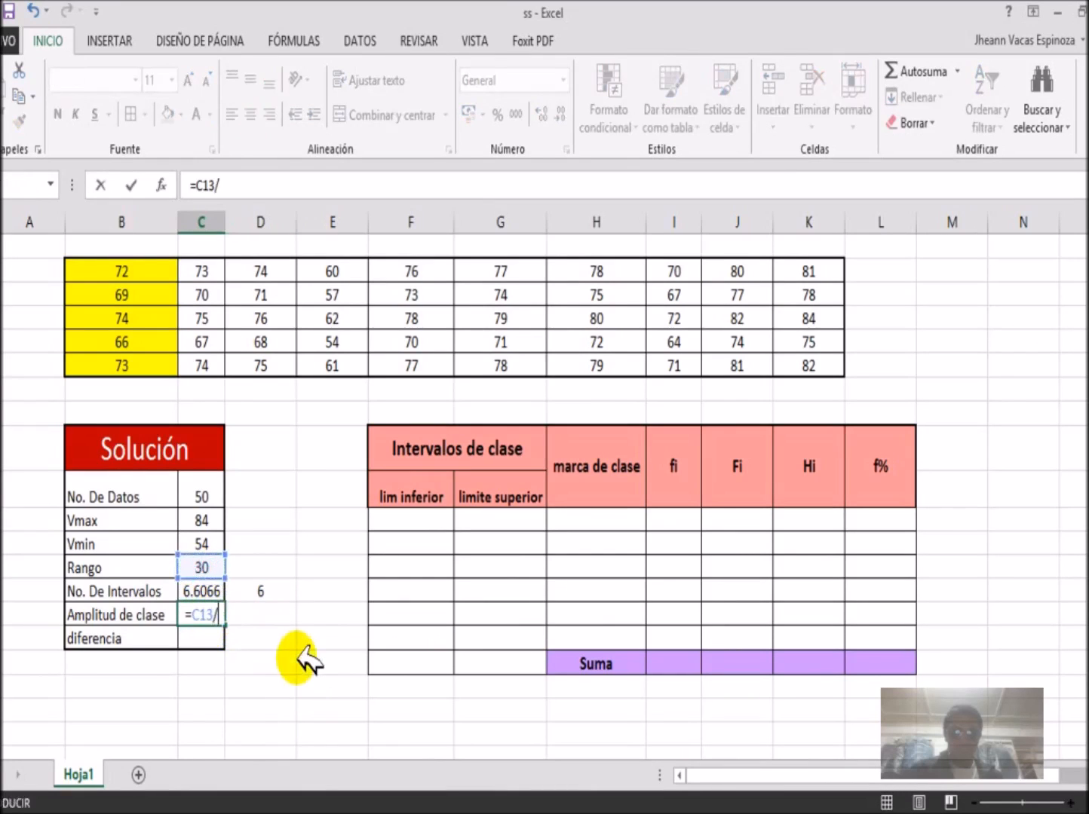
click(265, 591)
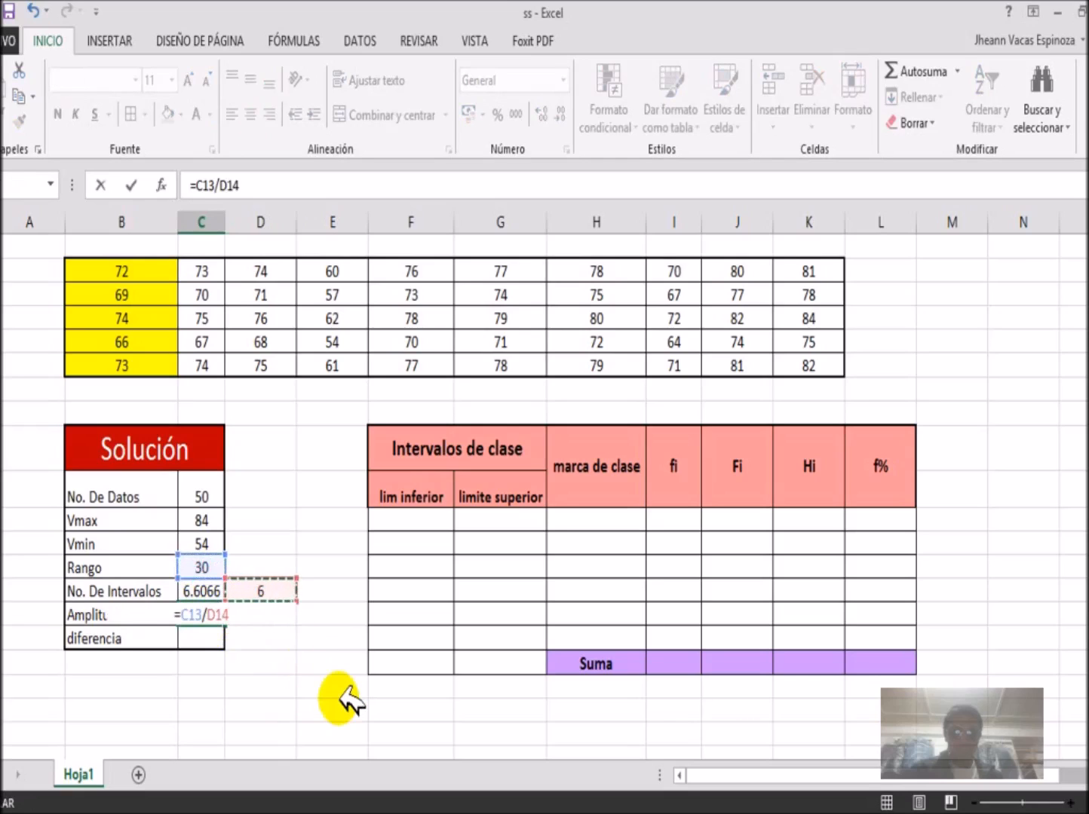
key(Return)
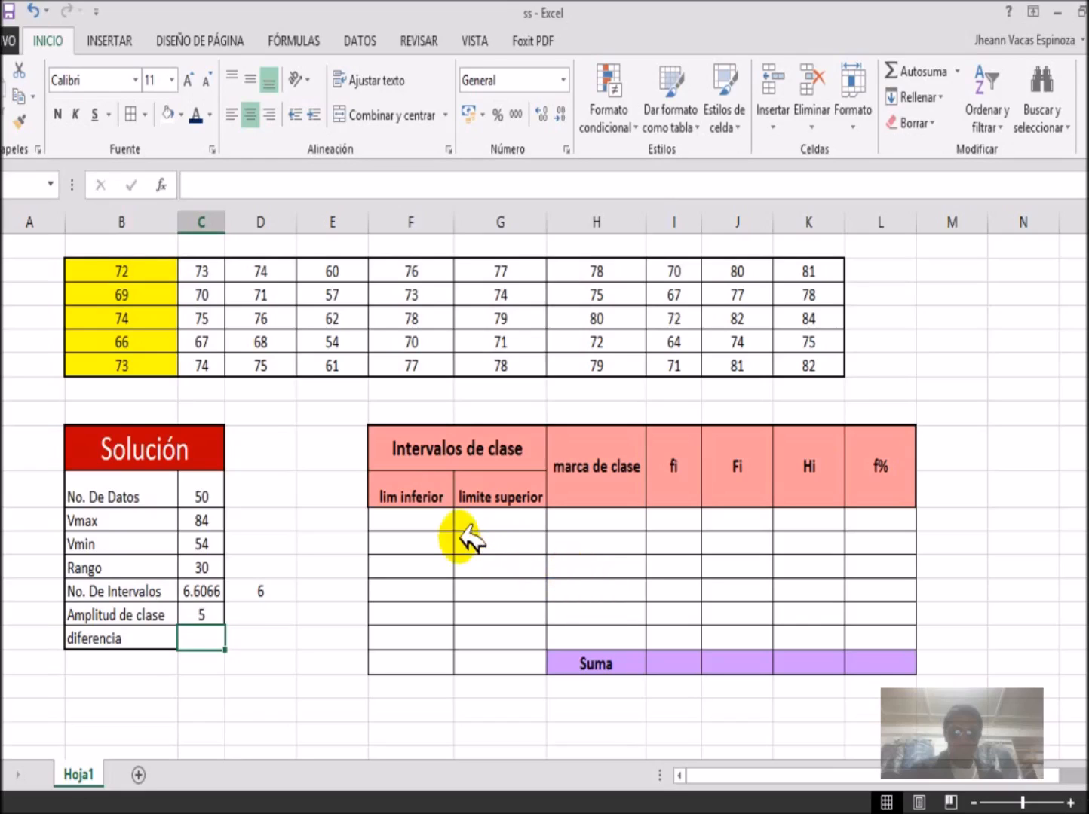
Enter 1 as the diferencia in the last row of the Solución table.
click(431, 532)
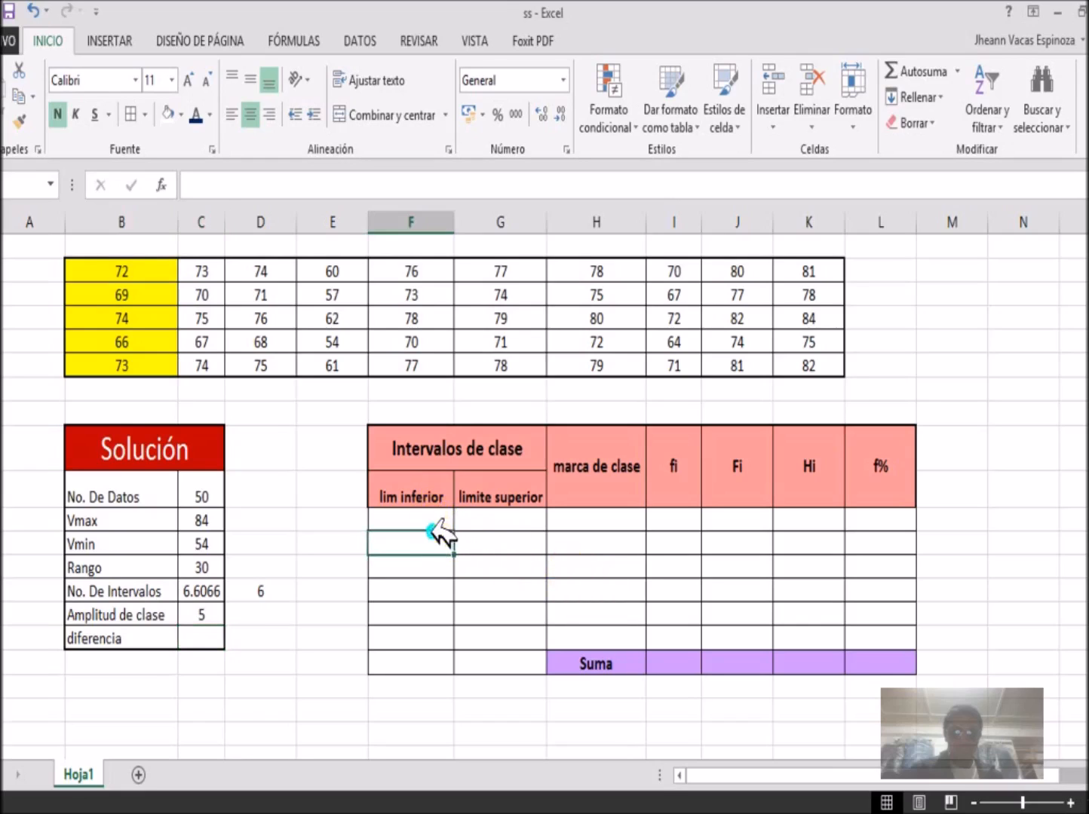
click(428, 520)
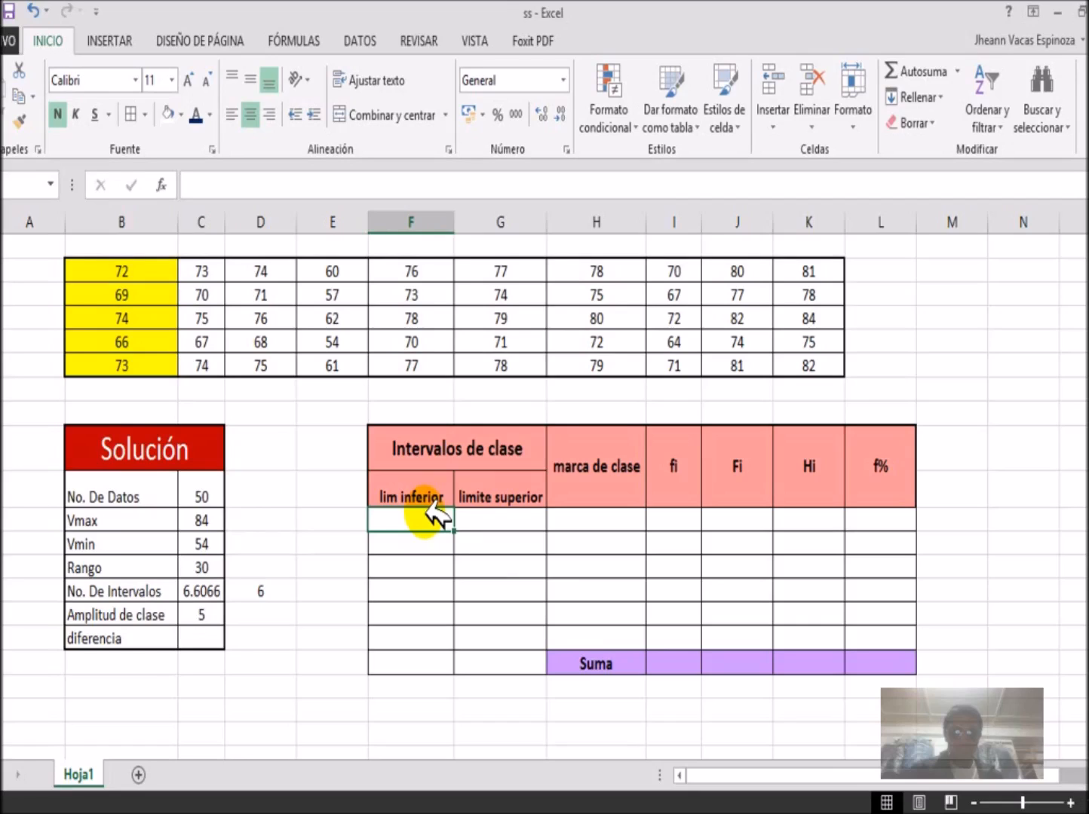
click(208, 638)
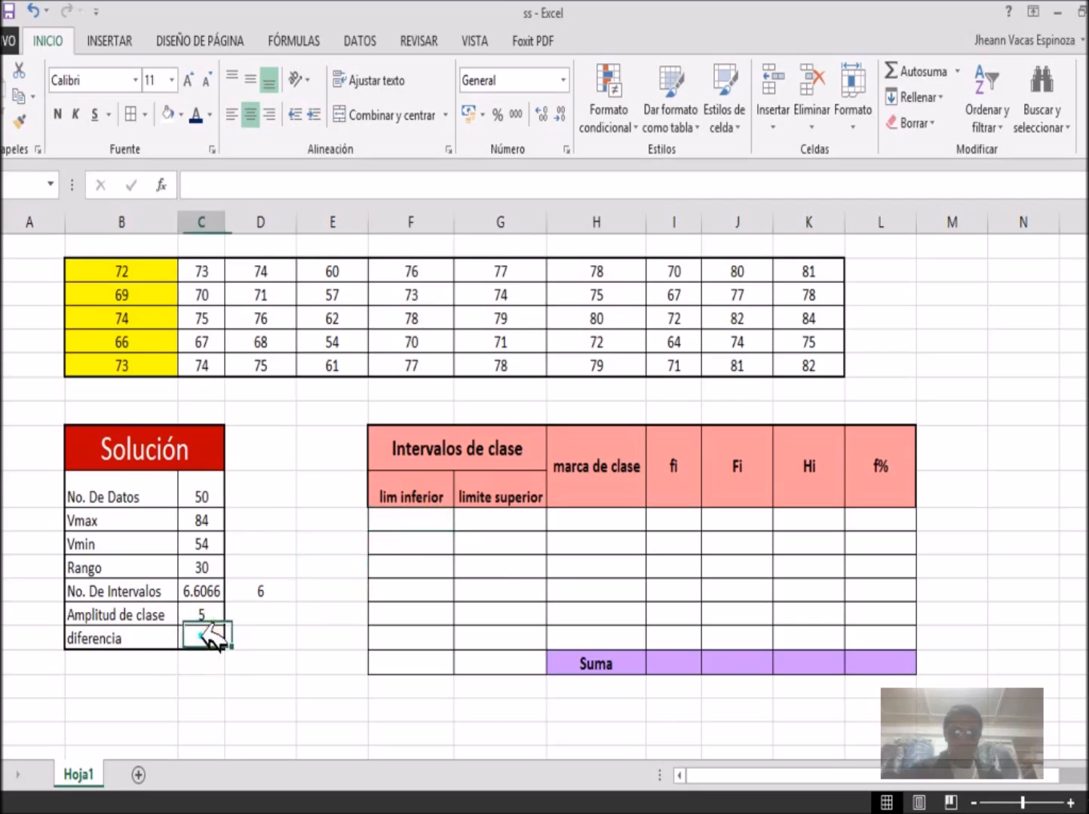
text(1)
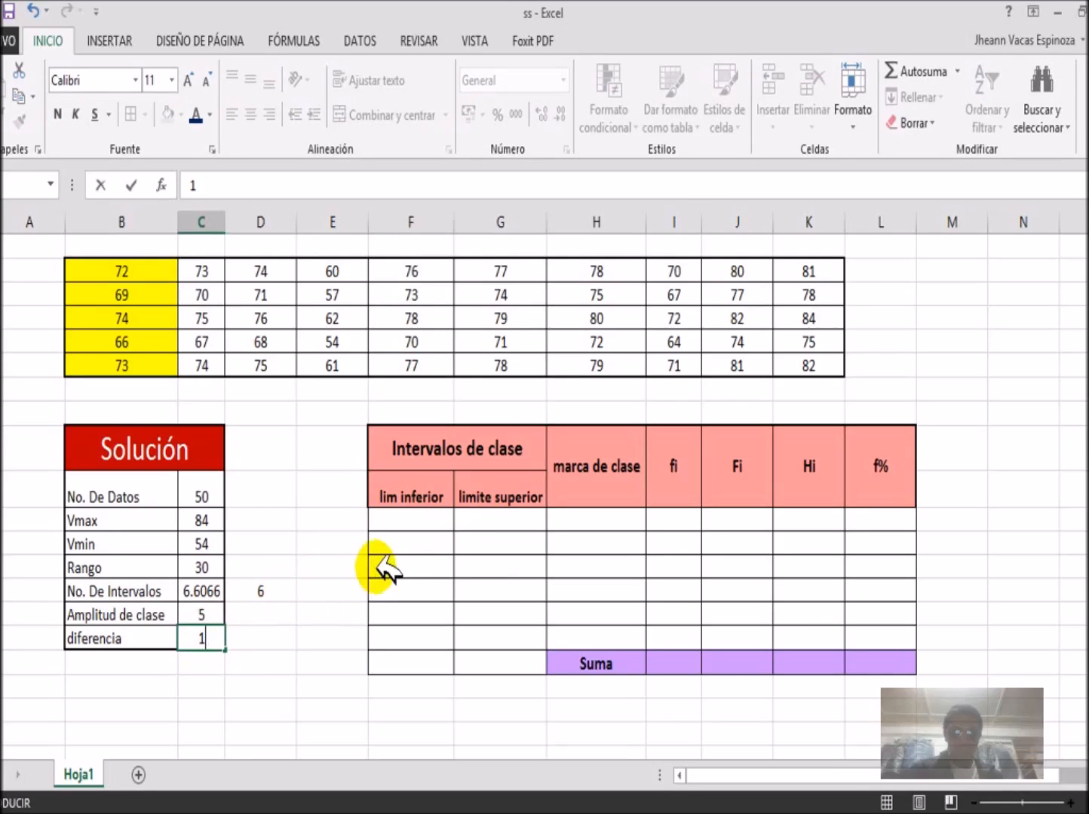
Enter 53 as the lim inferior of the first class interval in the frequency table.
click(430, 520)
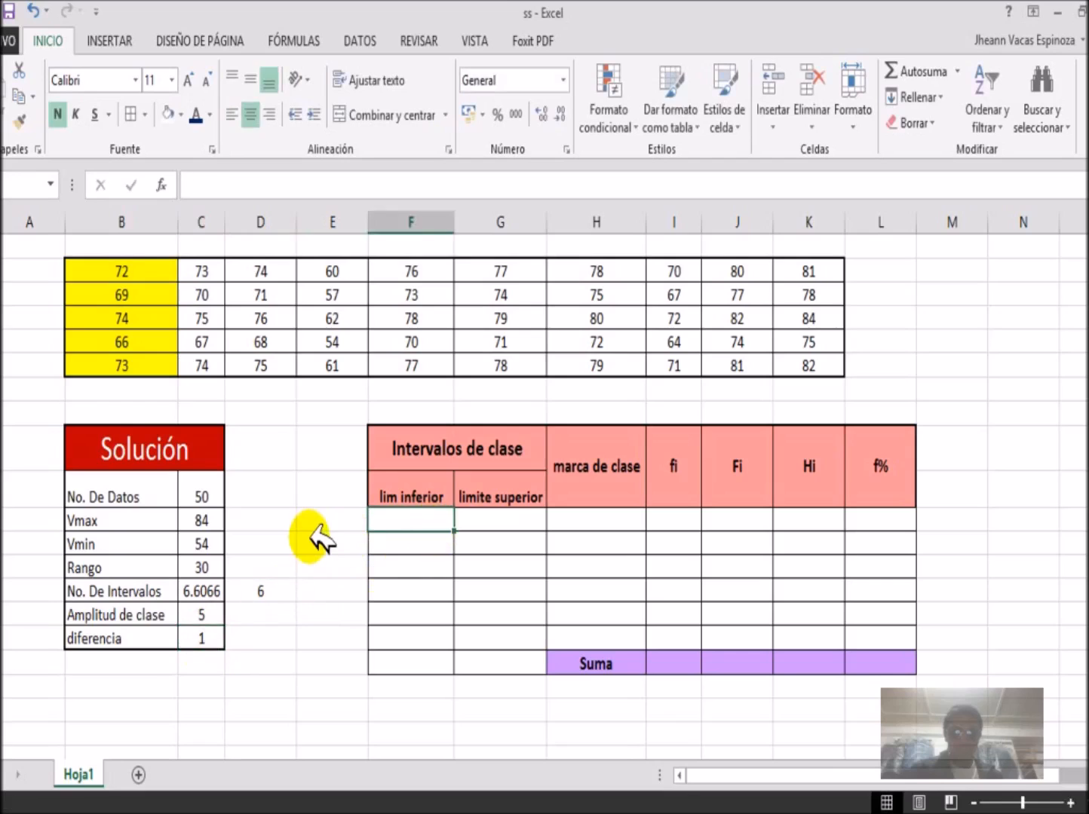
text(53)
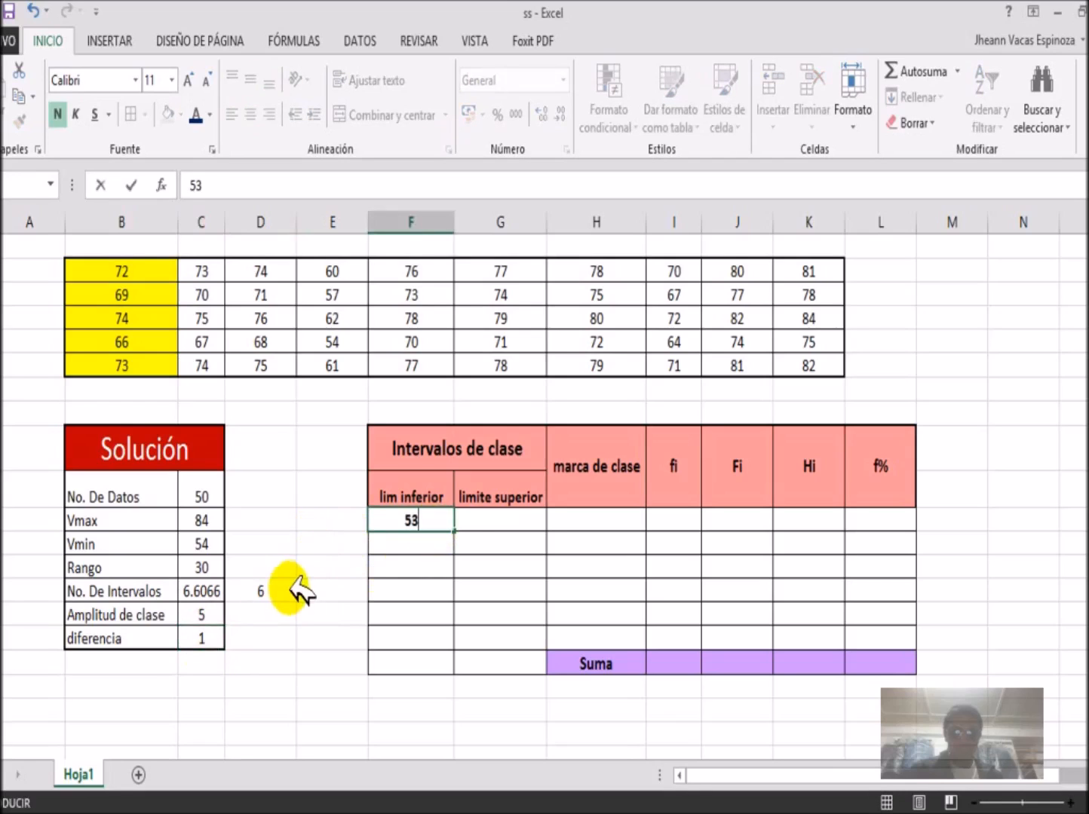
click(294, 614)
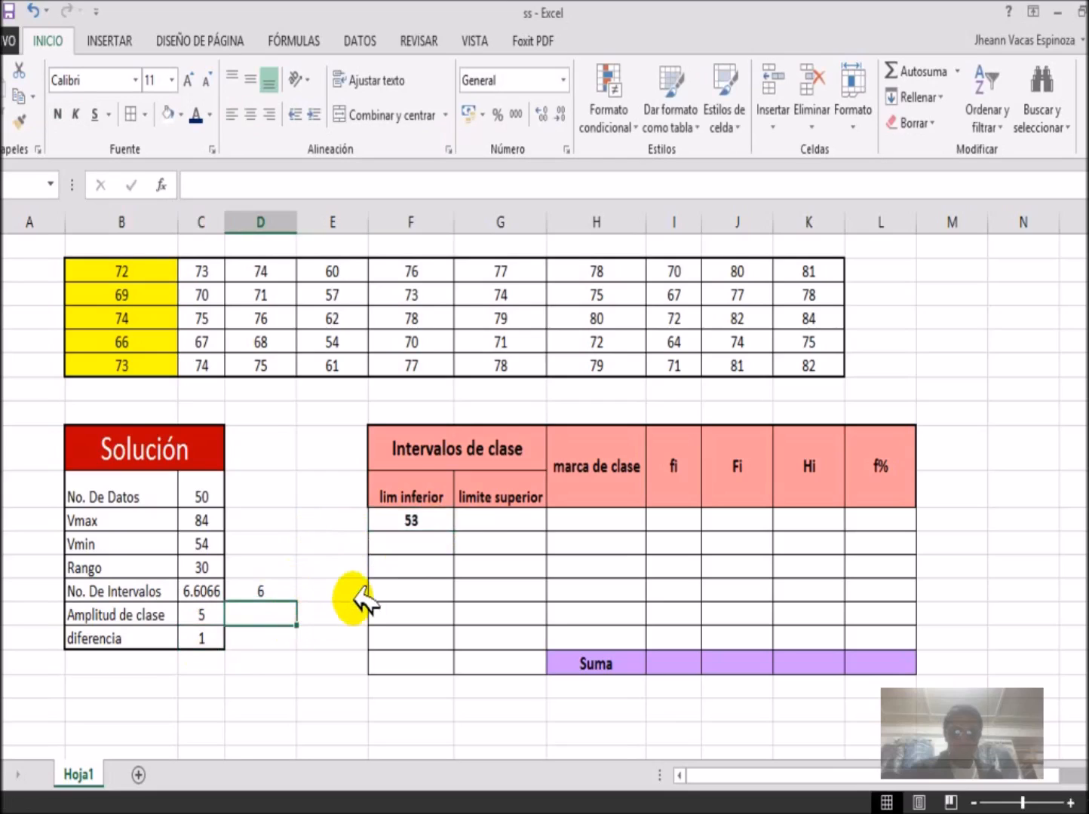
Calculate the limite superior of the first class interval by adding Amplitud de clase to its lim inferior, =F11+C15.
click(492, 521)
text(=)
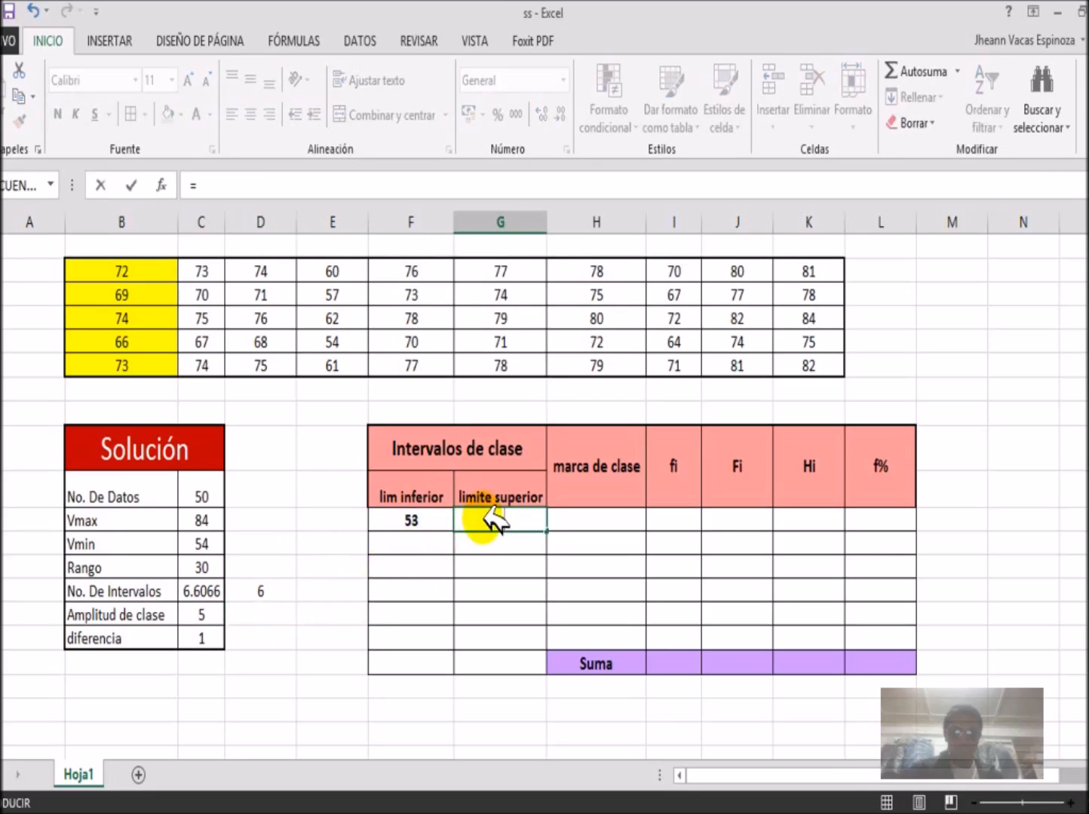
click(433, 520)
text(+)
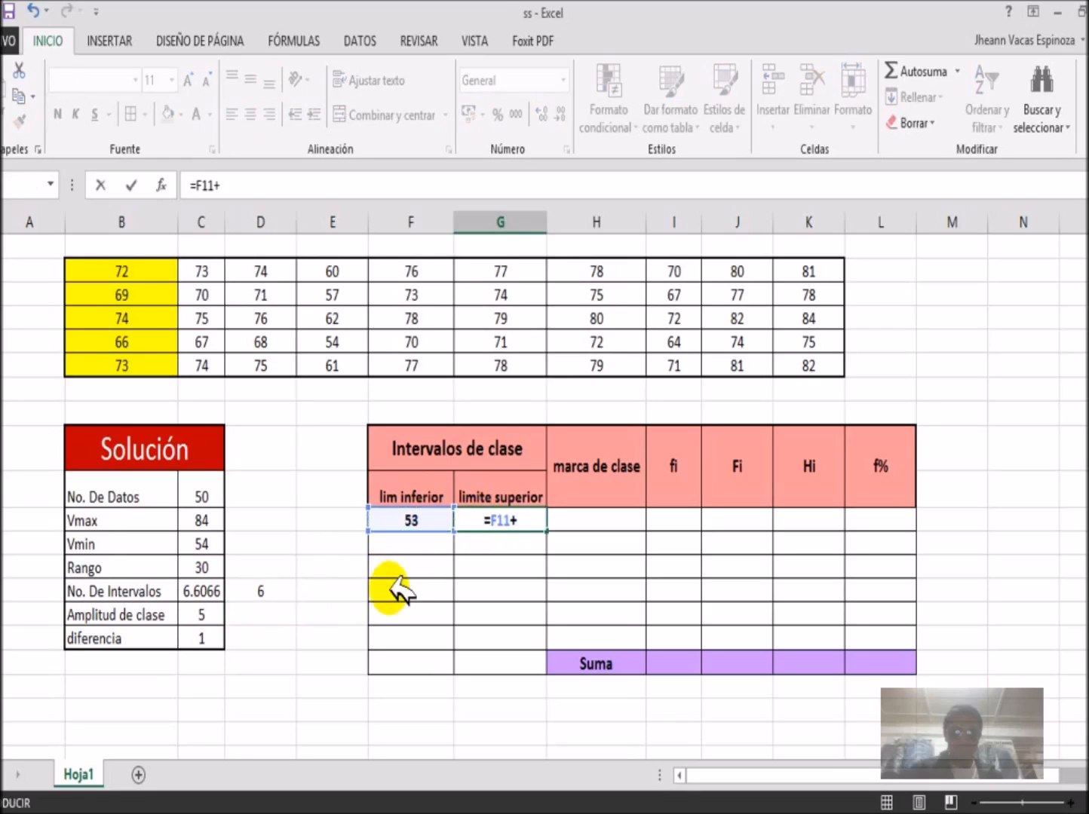
click(211, 615)
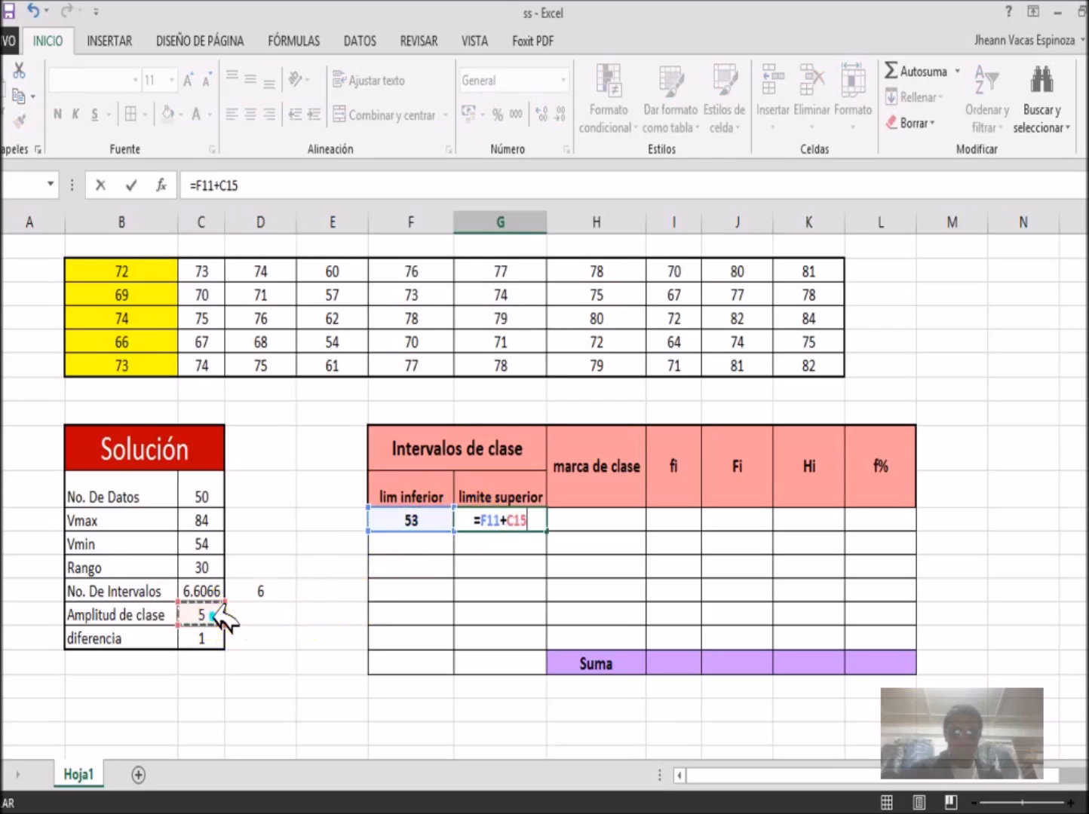
key(Return)
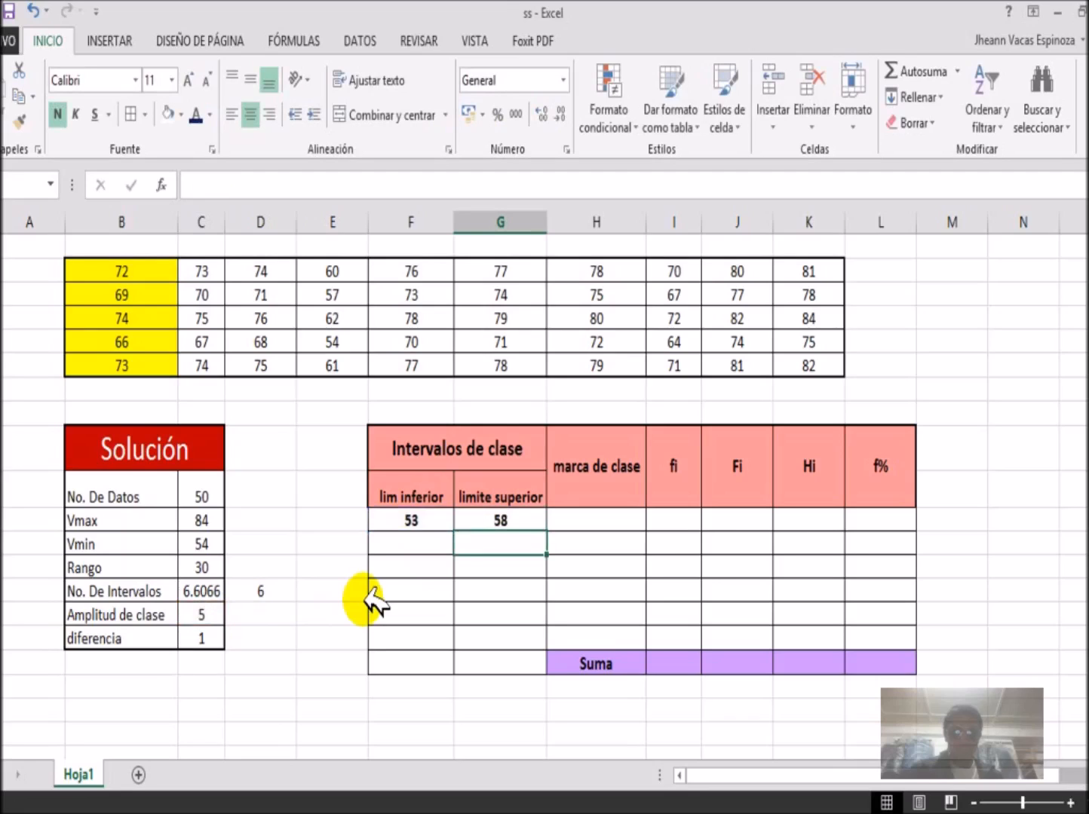
Calculate the lim inferior of the second class interval by adding diferencia to the previous limite superior, =G11+C16.
click(400, 541)
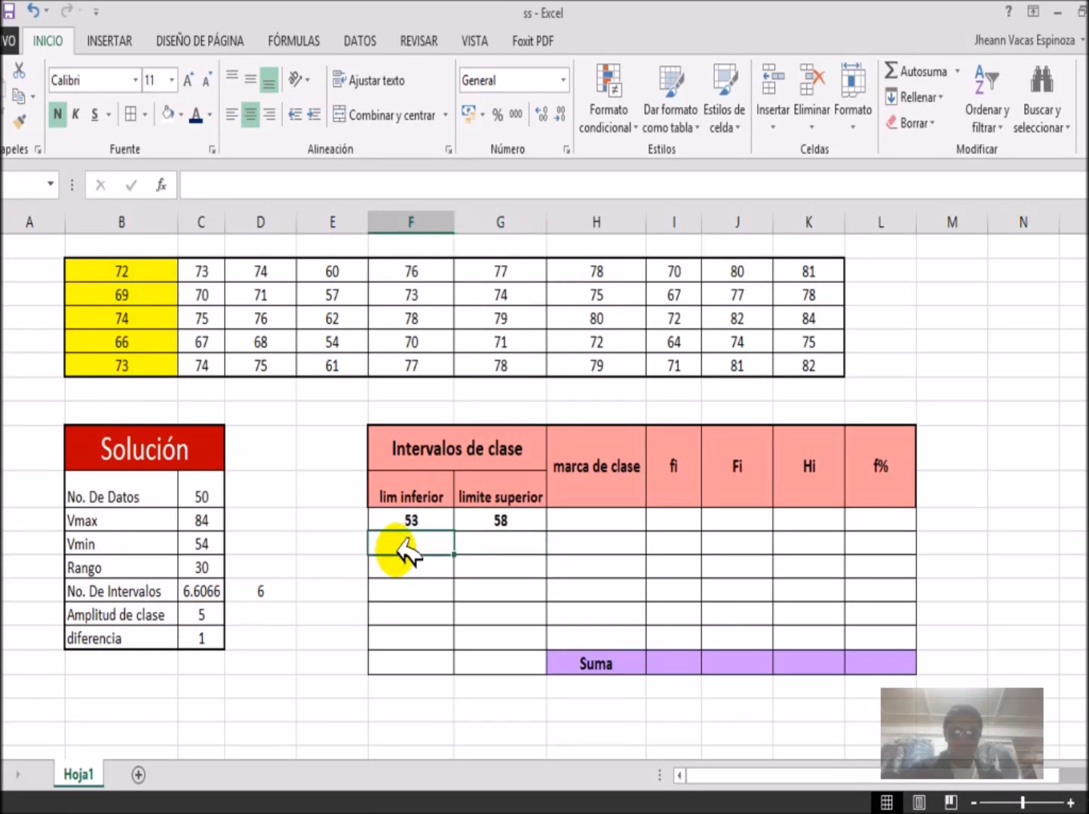
text(=)
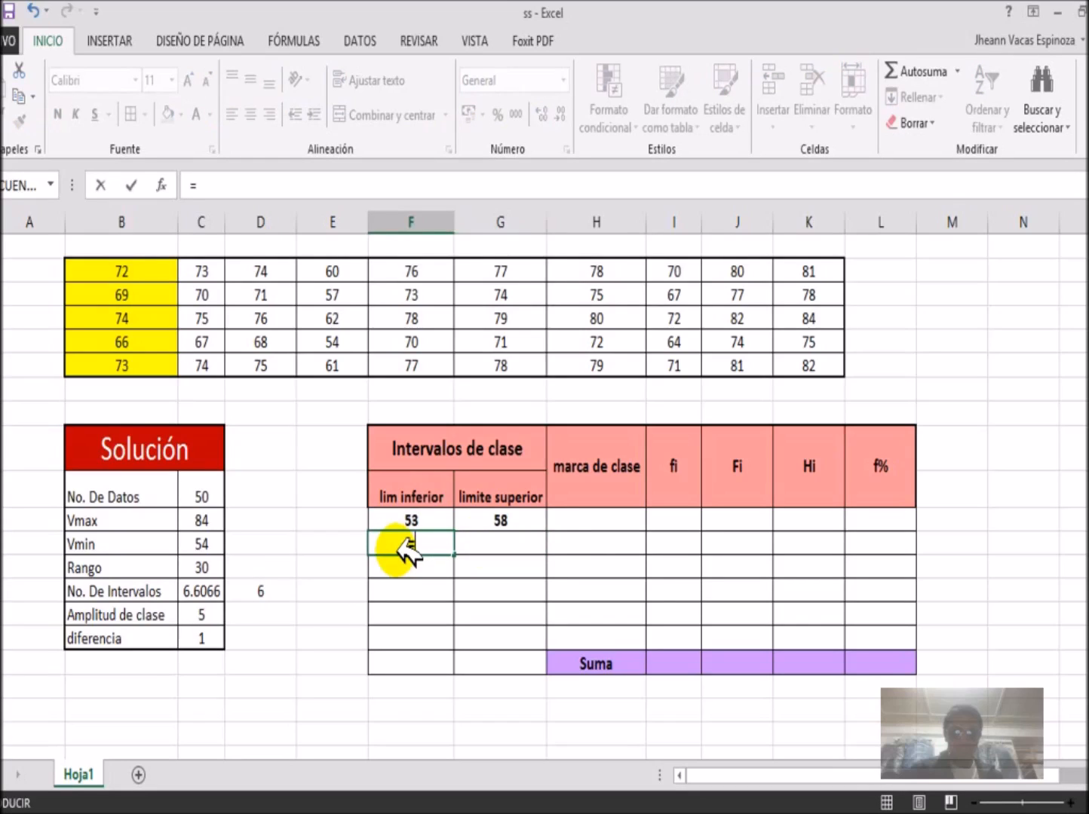
click(525, 526)
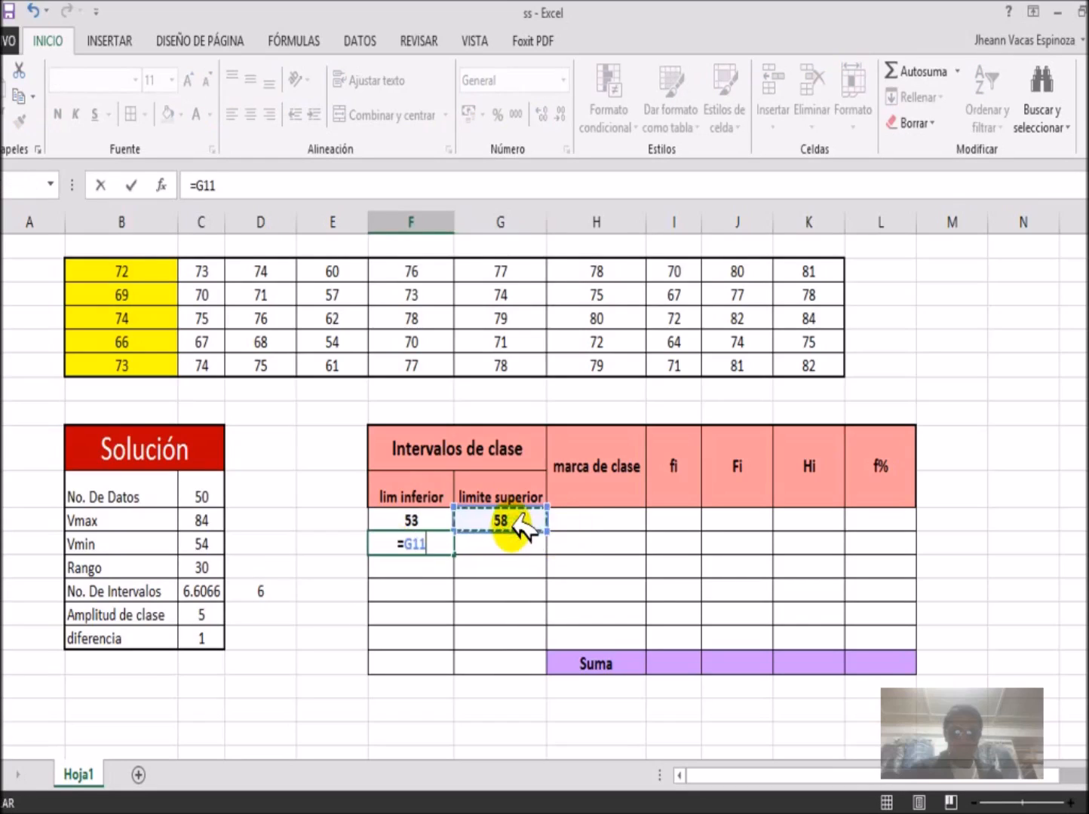
text(+)
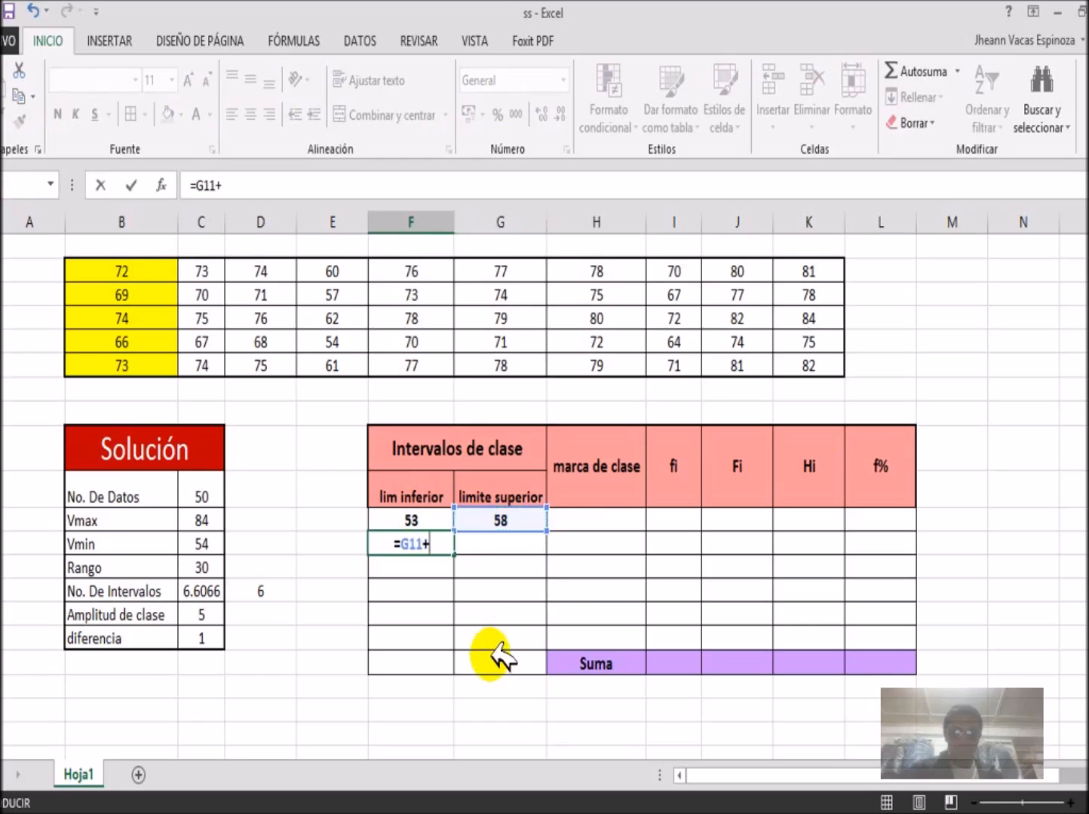
click(209, 637)
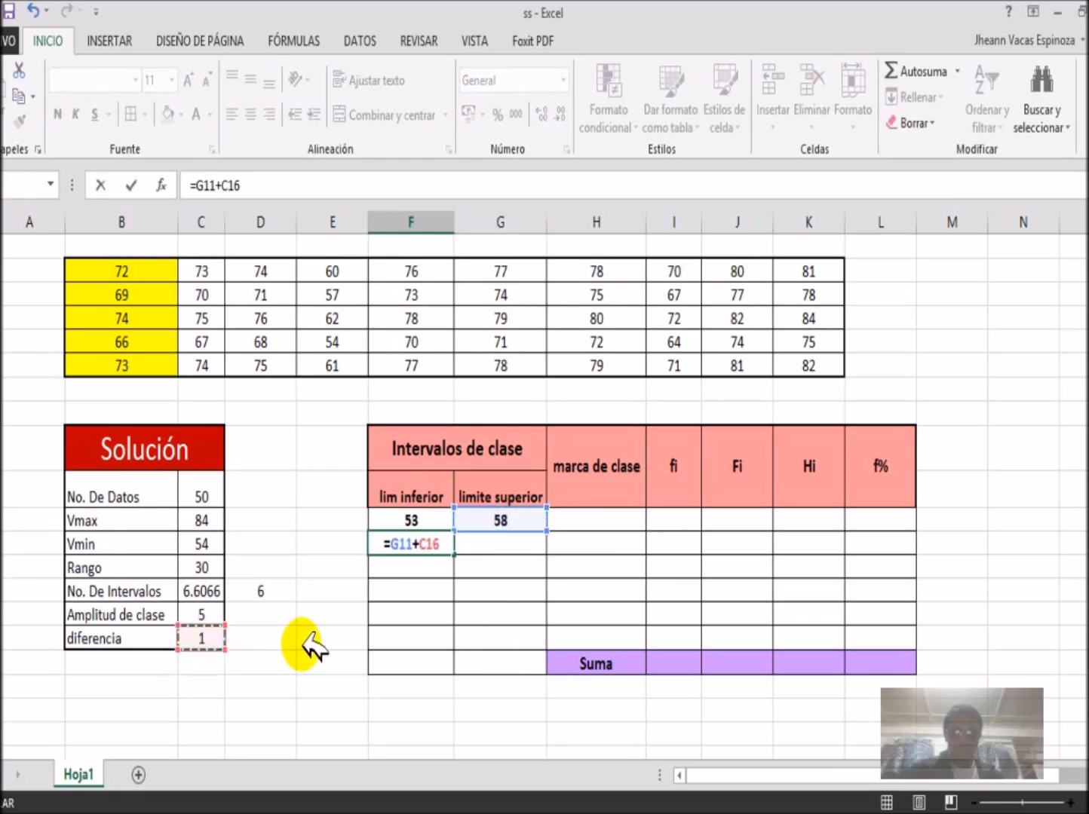
key(Return)
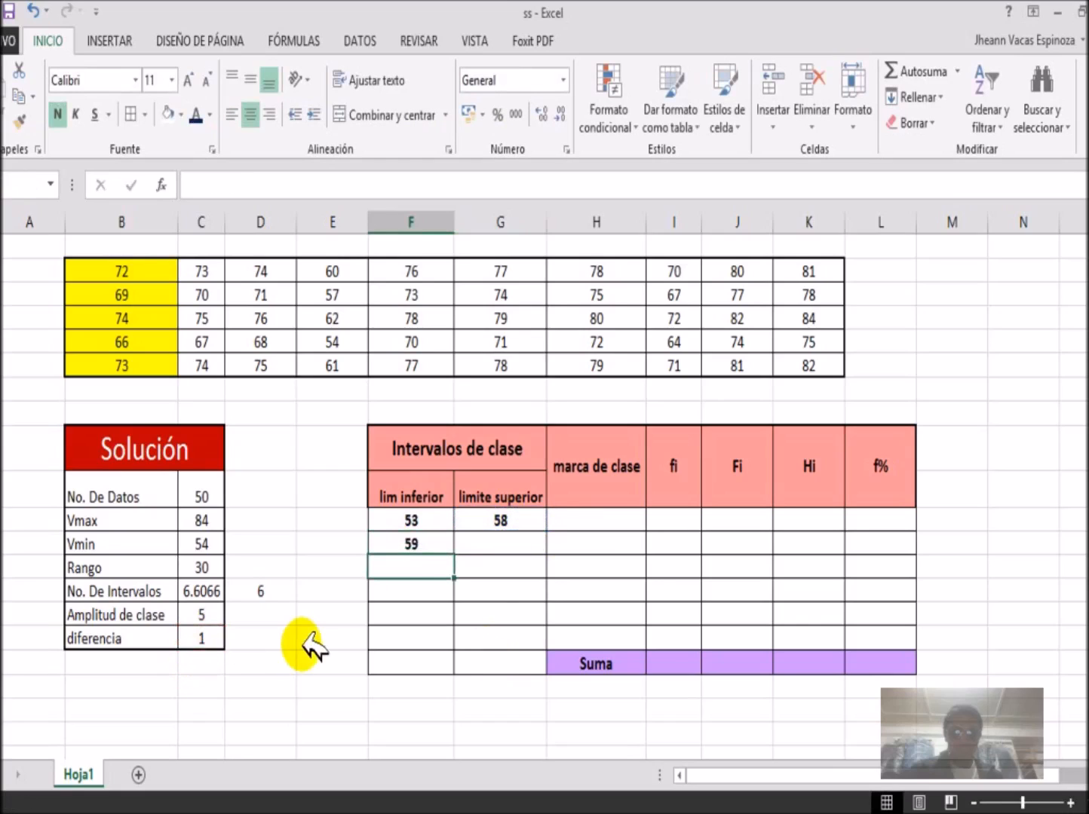
Calculate the limite superior of the second class interval by adding Amplitud de clase to its lim inferior, =F12+C15.
click(428, 546)
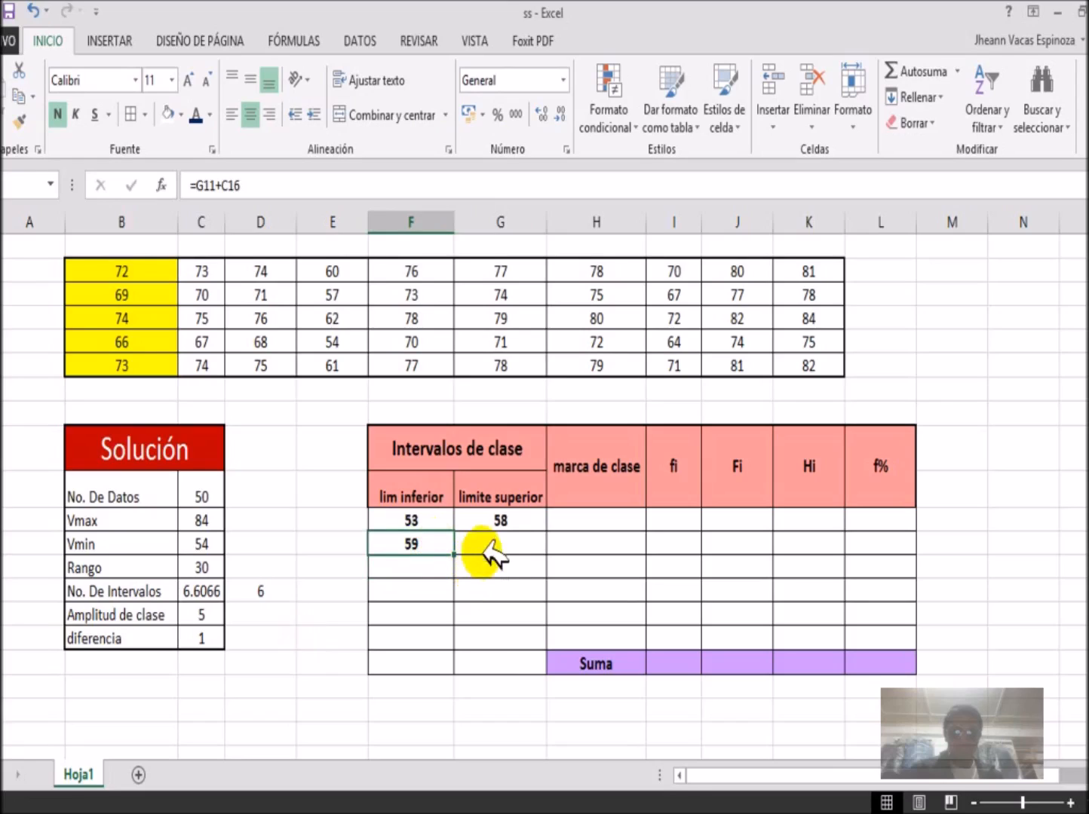
click(490, 554)
text(=)
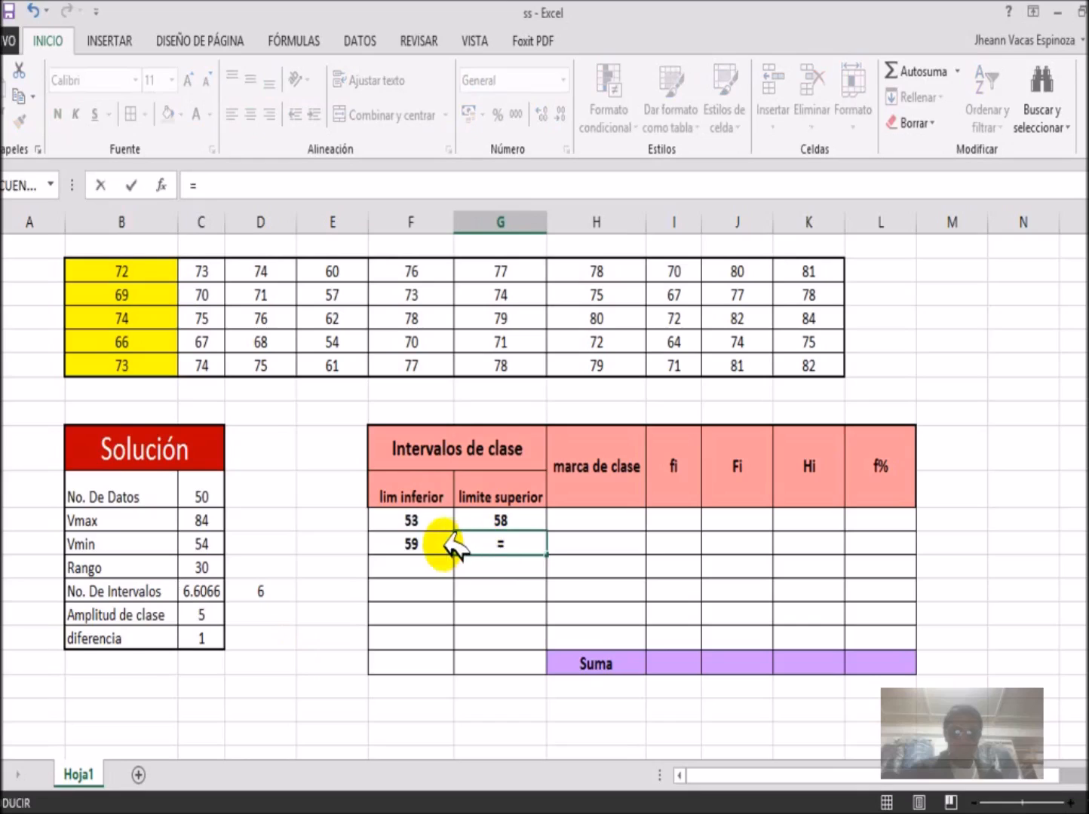
click(445, 547)
text(+)
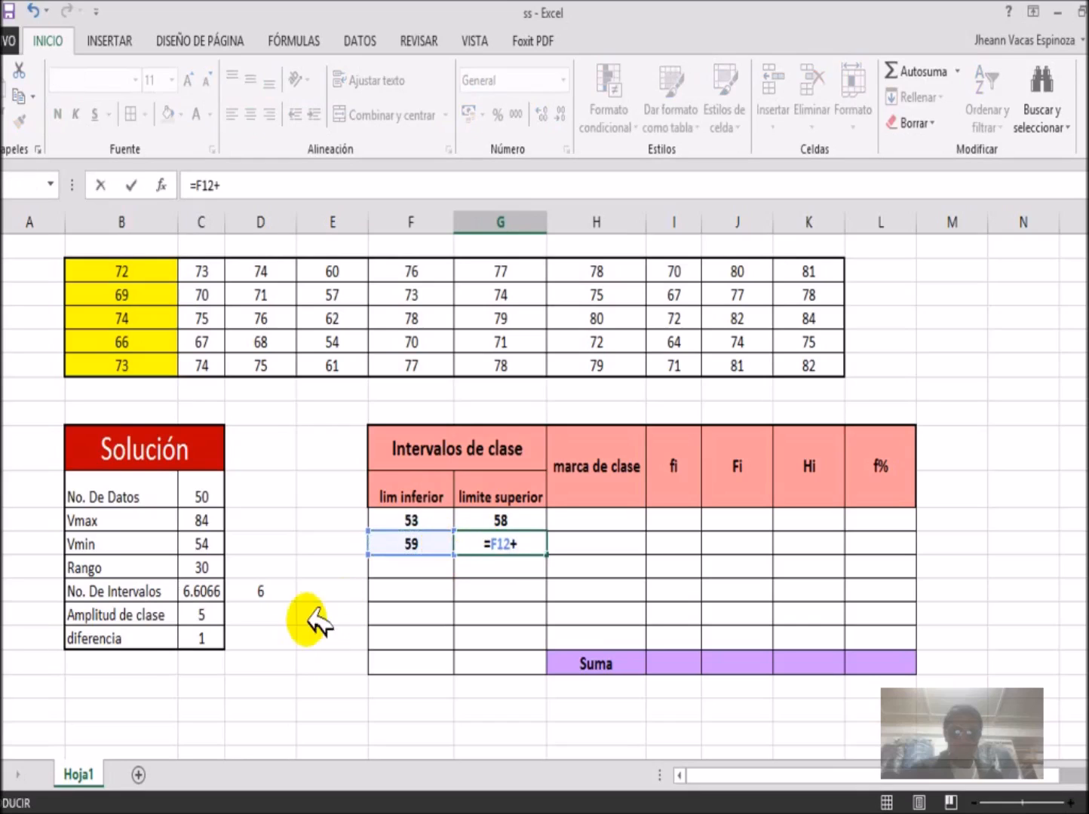
click(203, 617)
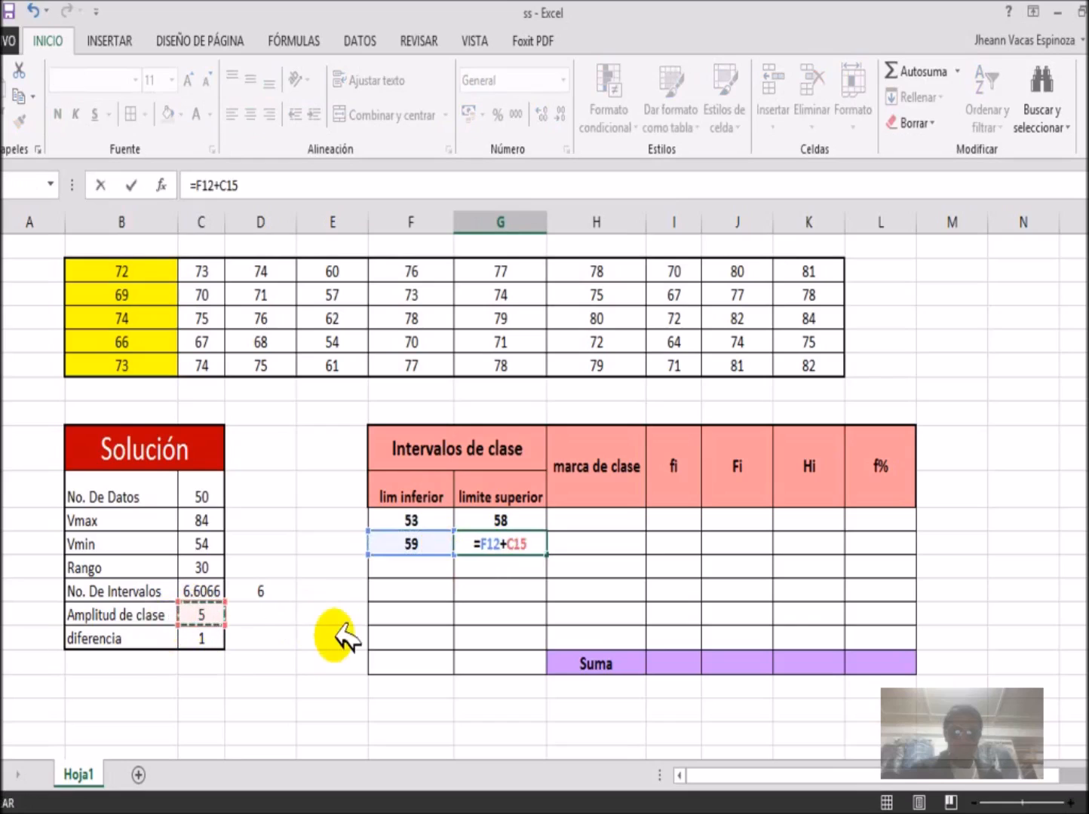
key(Return)
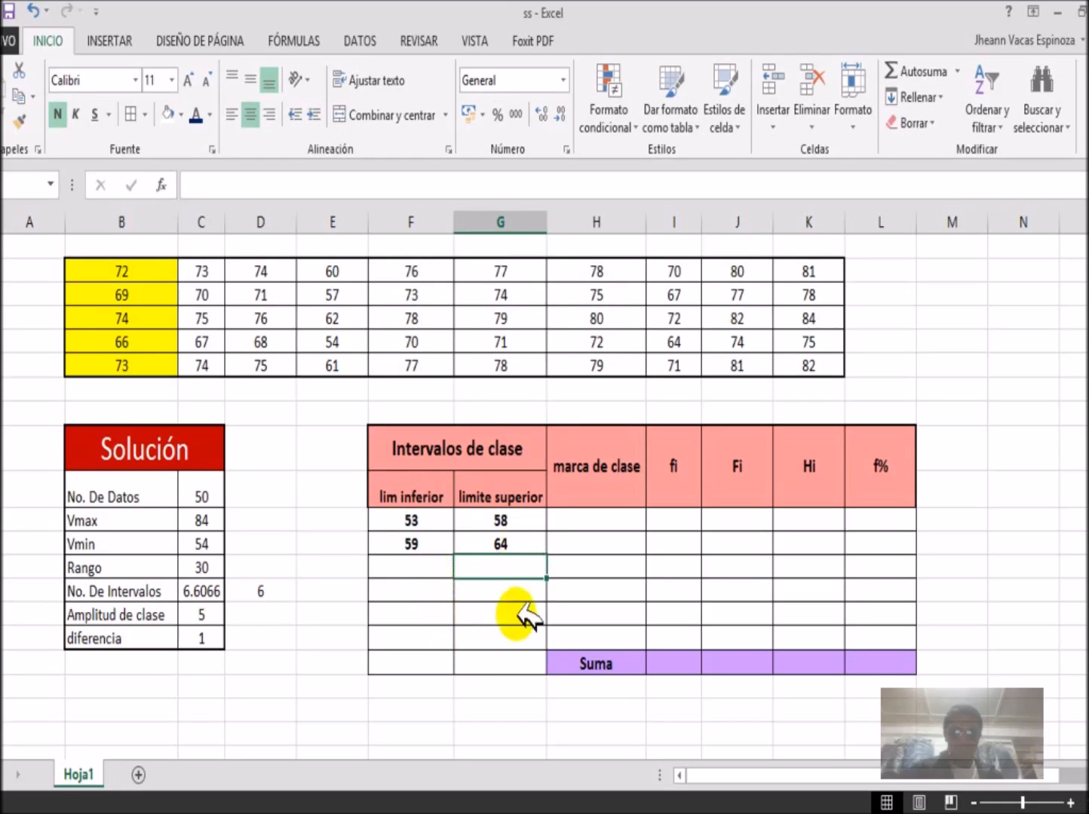
click(411, 545)
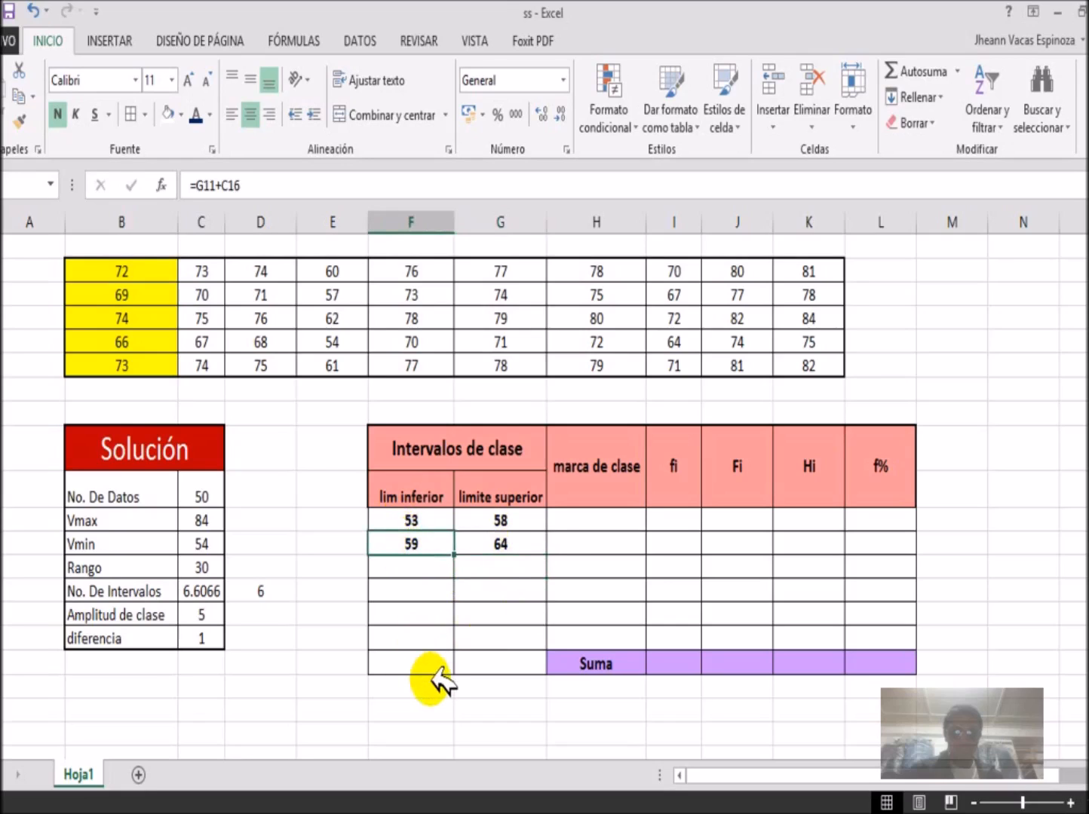
key(F2)
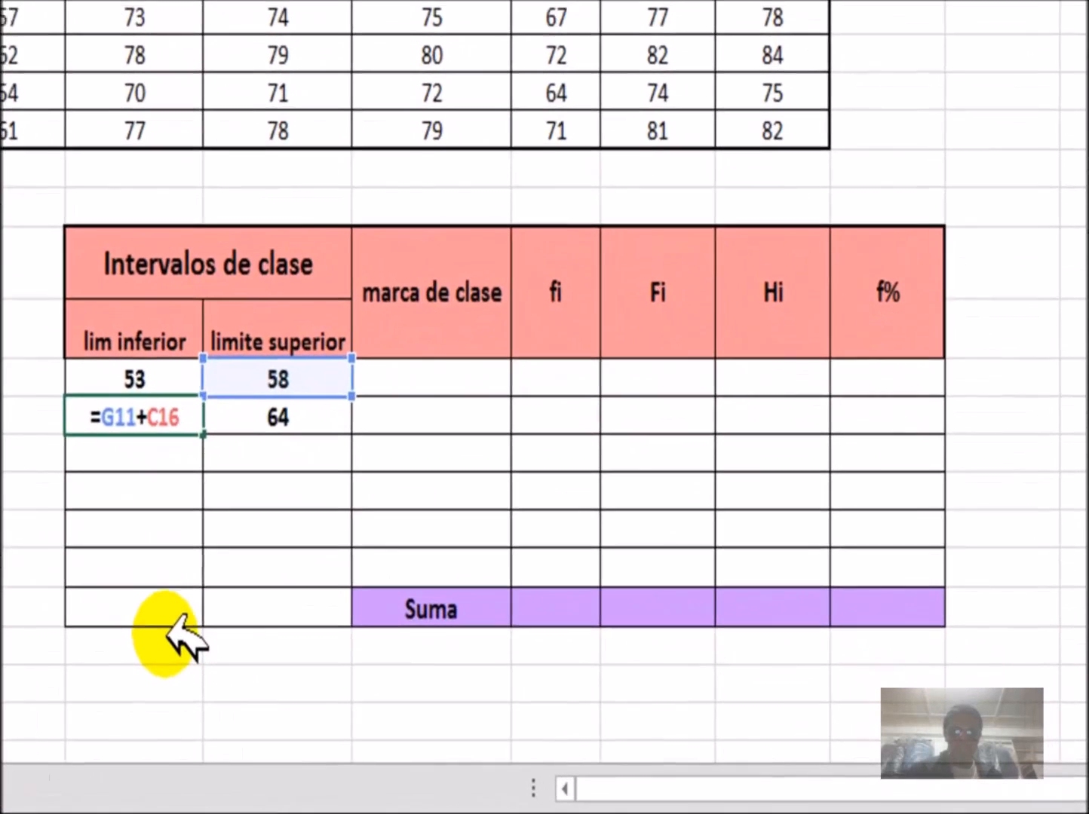
key(Escape)
key(F5)
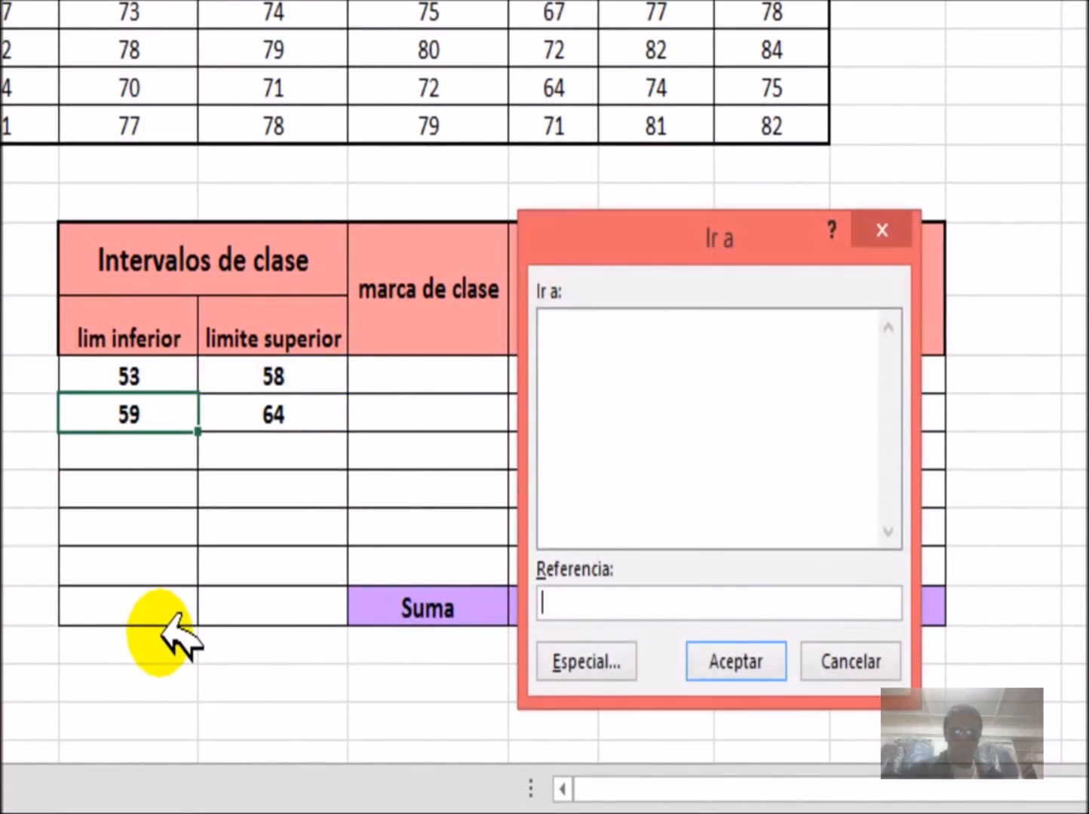
key(Return)
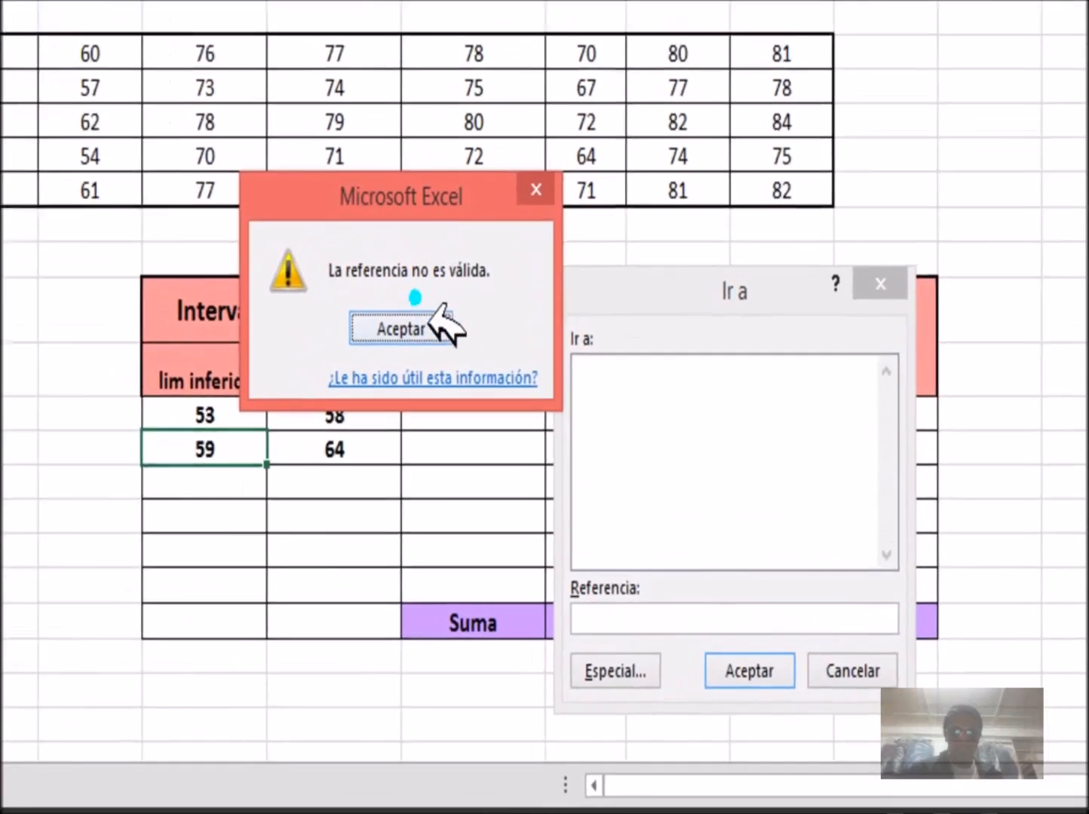
click(441, 326)
click(880, 284)
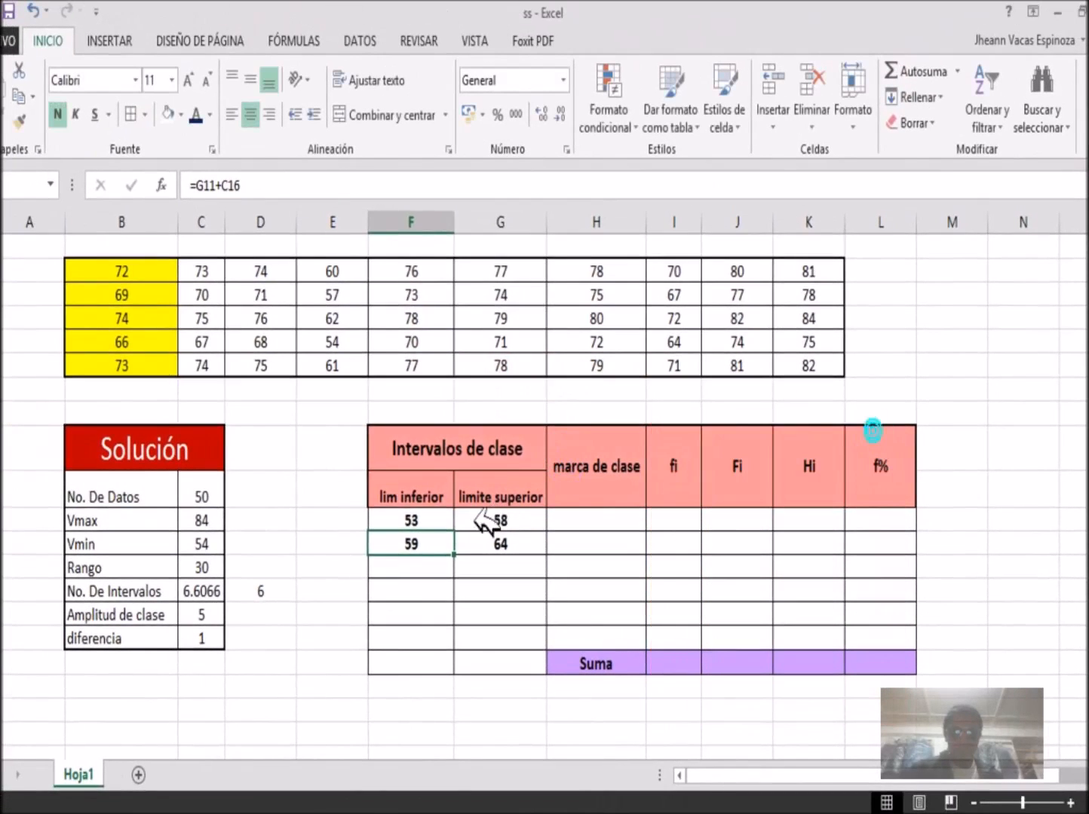
Make the diferencia reference absolute in the second interval's lim inferior formula, =G11+$C$16.
double_click(431, 539)
key(F4)
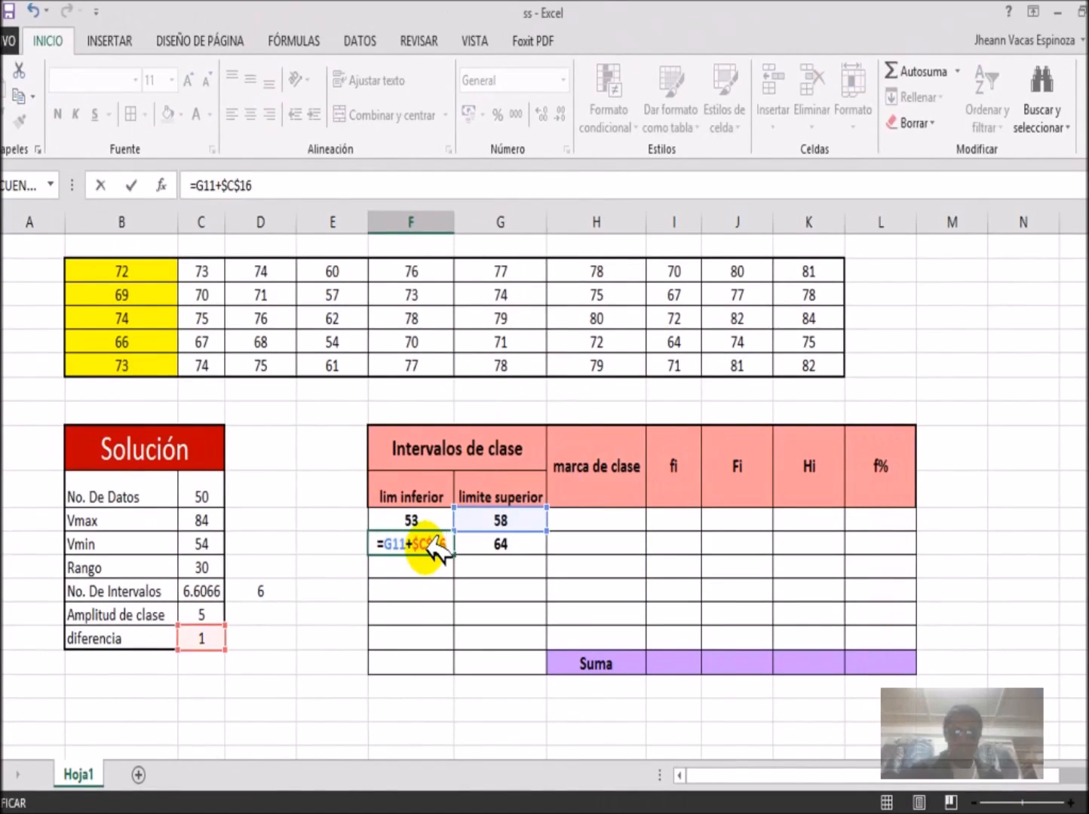
key(Return)
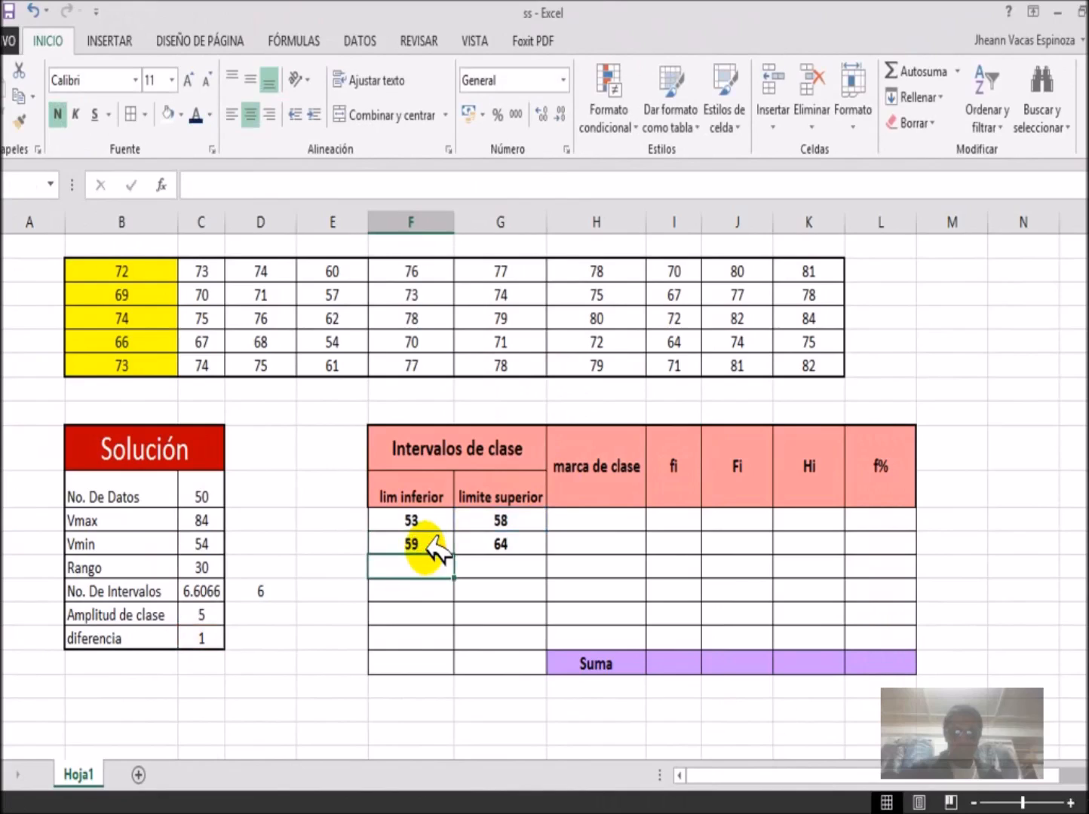
Make the Amplitud de clase reference C15 absolute in the second interval's limite superior formula.
click(482, 542)
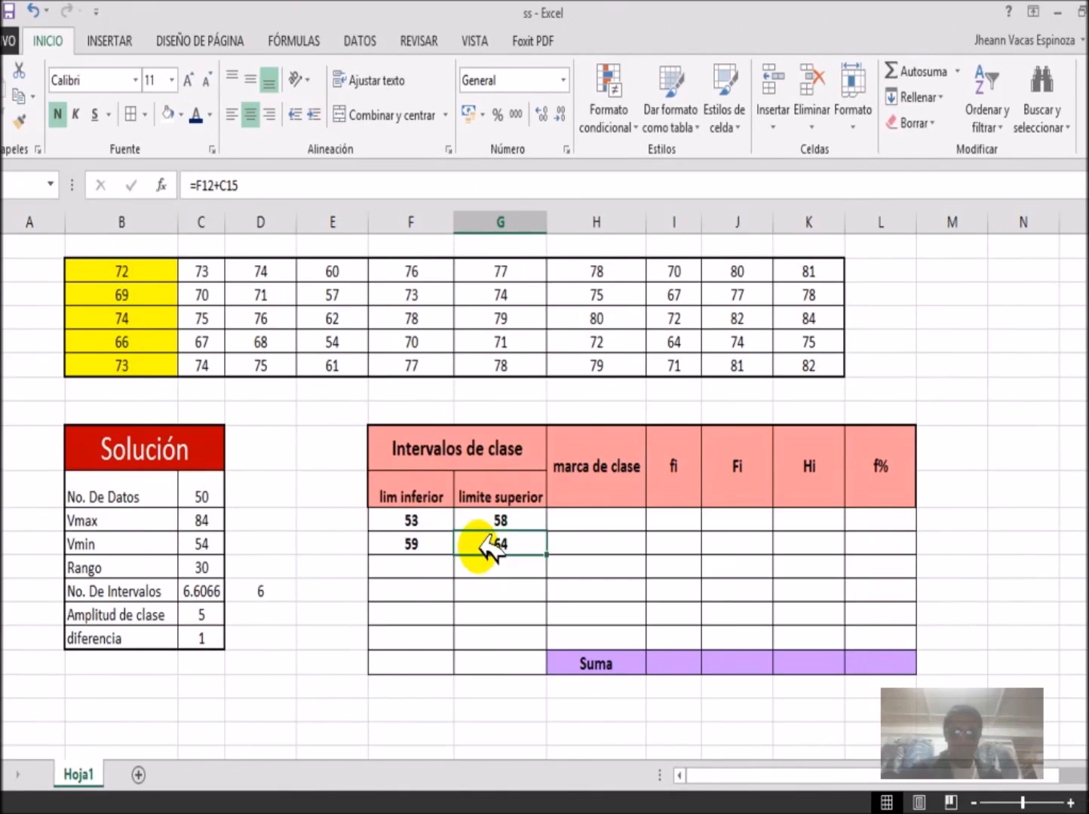
key(F2)
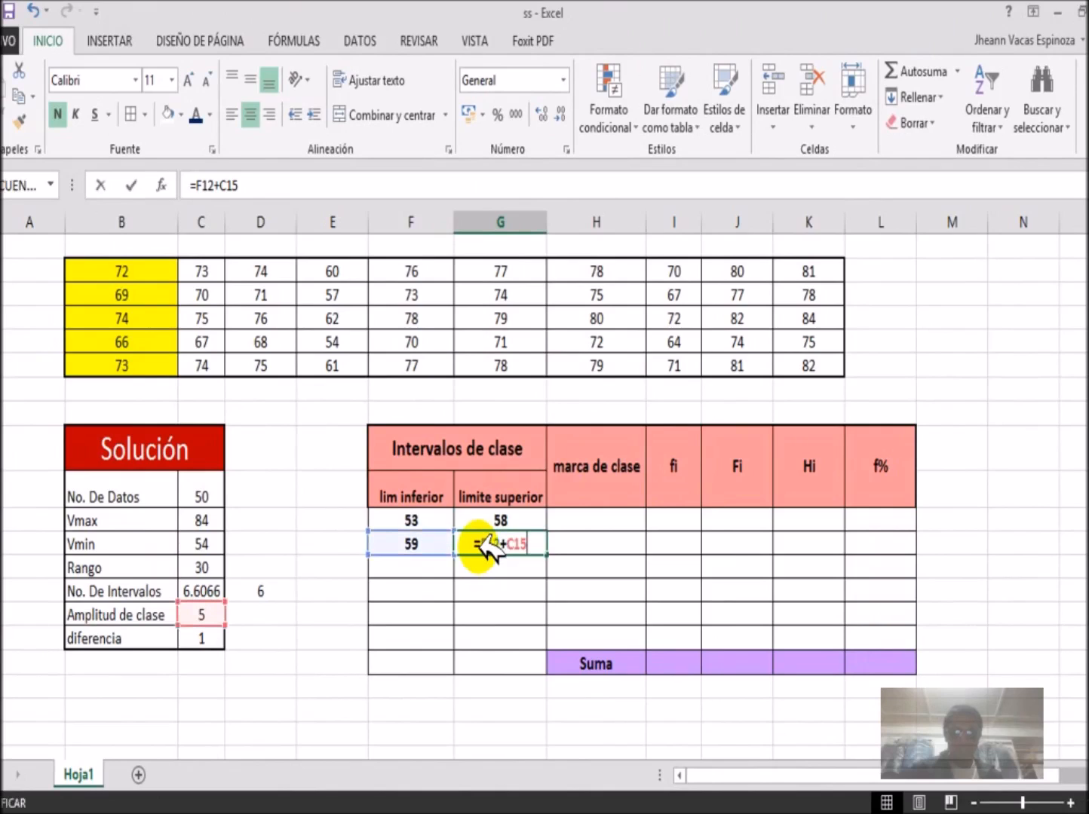
key(F4)
key(Return)
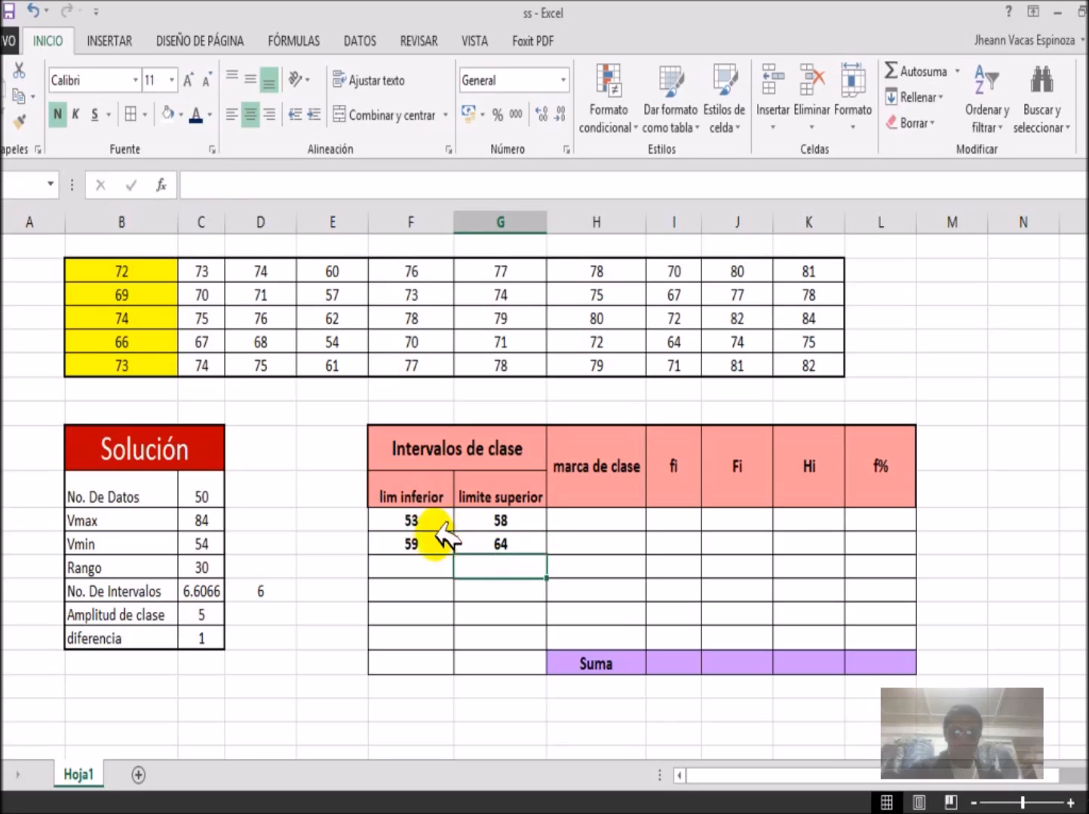
Fill the second interval's lim inferior and limite superior formulas down through the sixth class interval, stopping above the Suma row.
drag(377, 544, 472, 547)
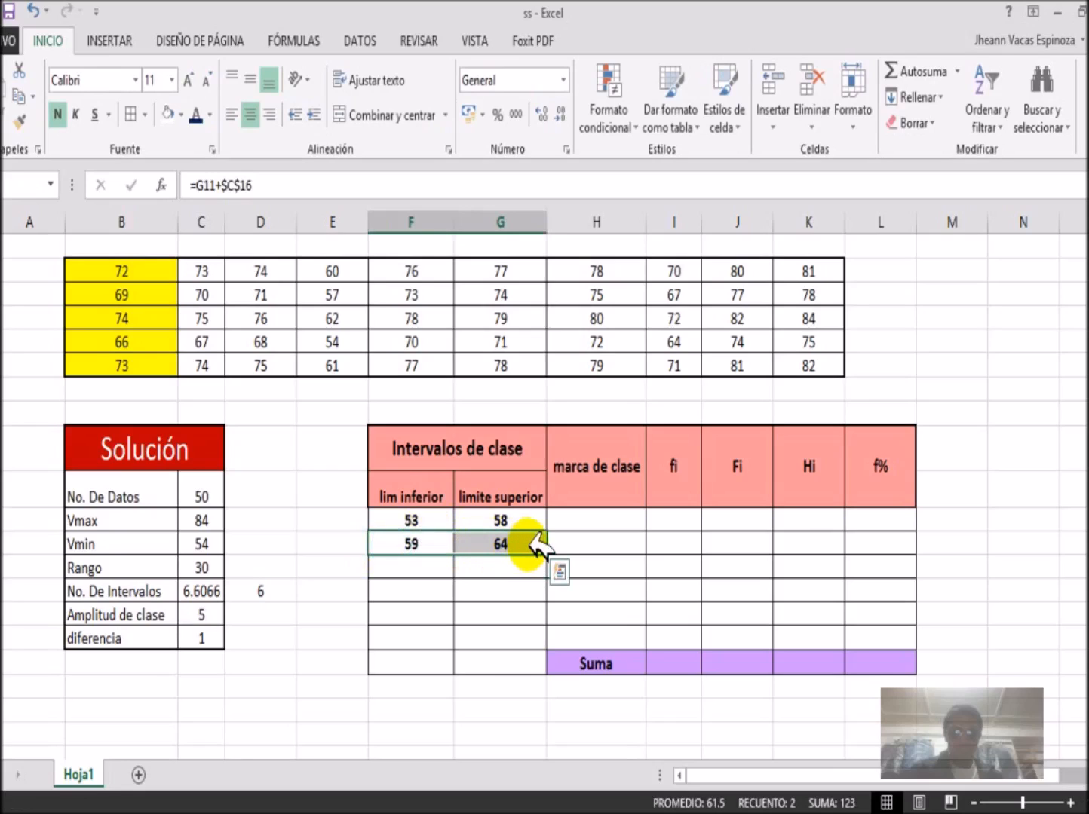
drag(547, 556, 541, 633)
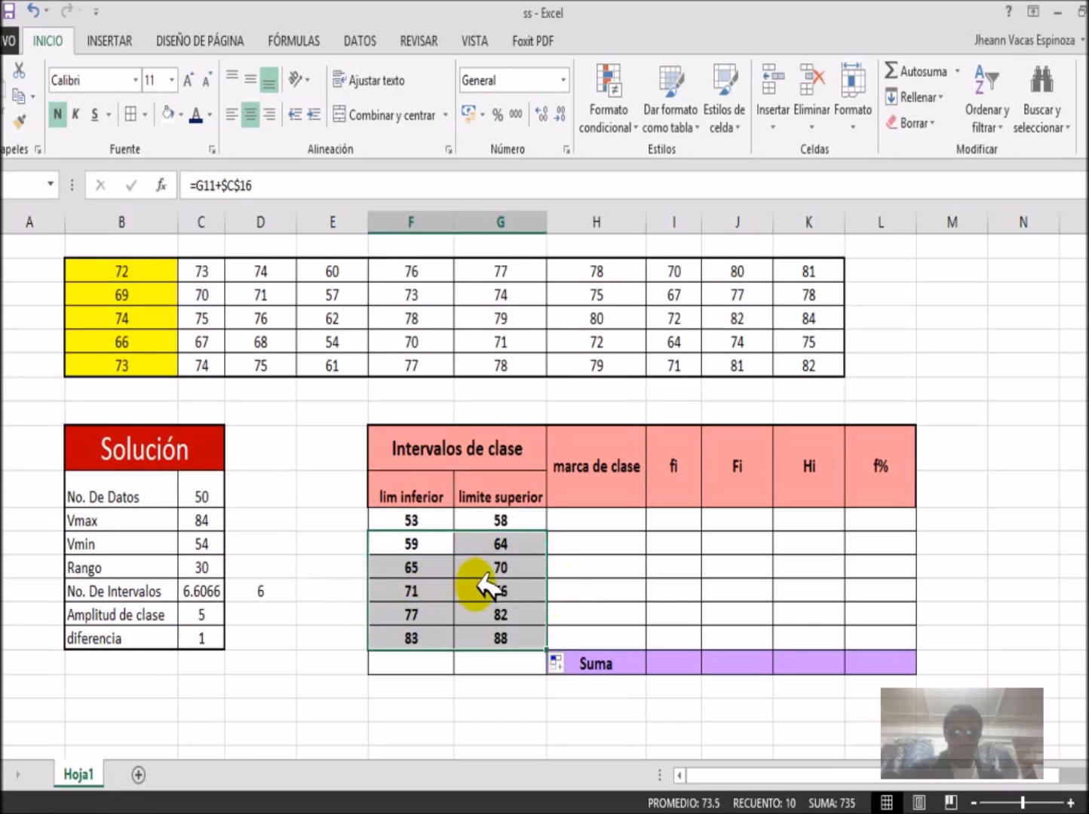
click(588, 587)
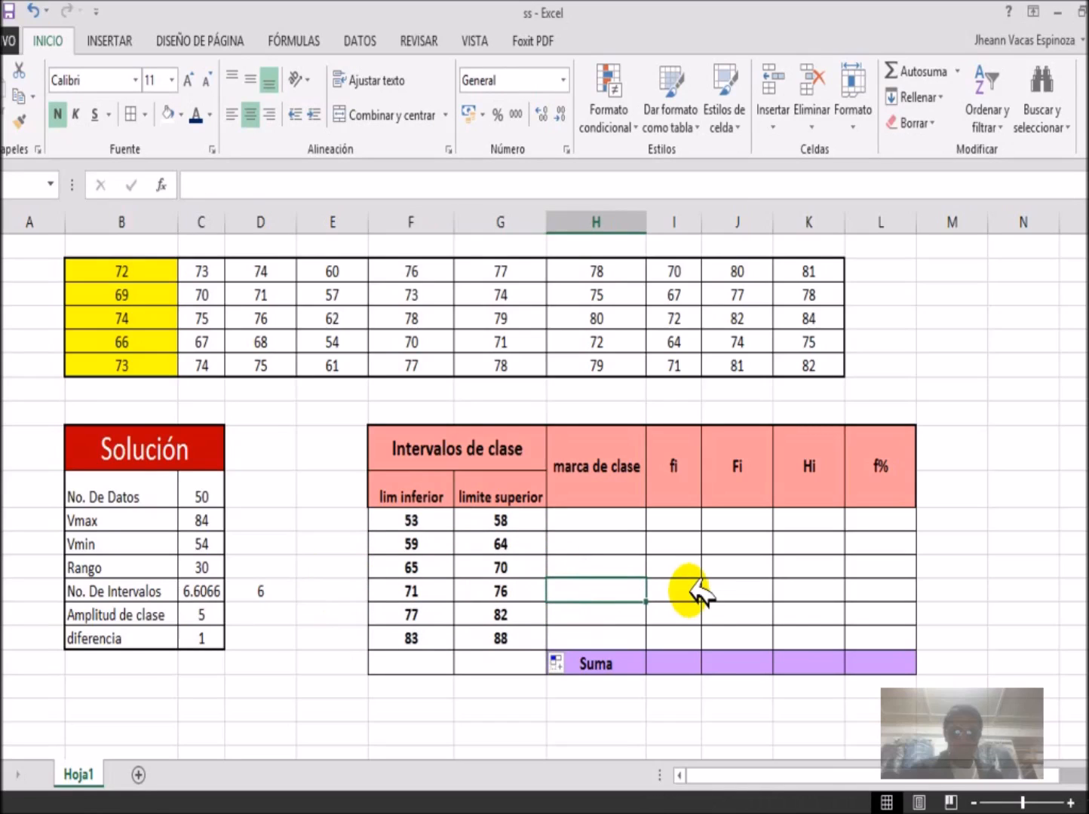
Calculate the first interval's marca de clase as =(F11+G11)/2 and fill the formula down through the sixth interval.
click(600, 519)
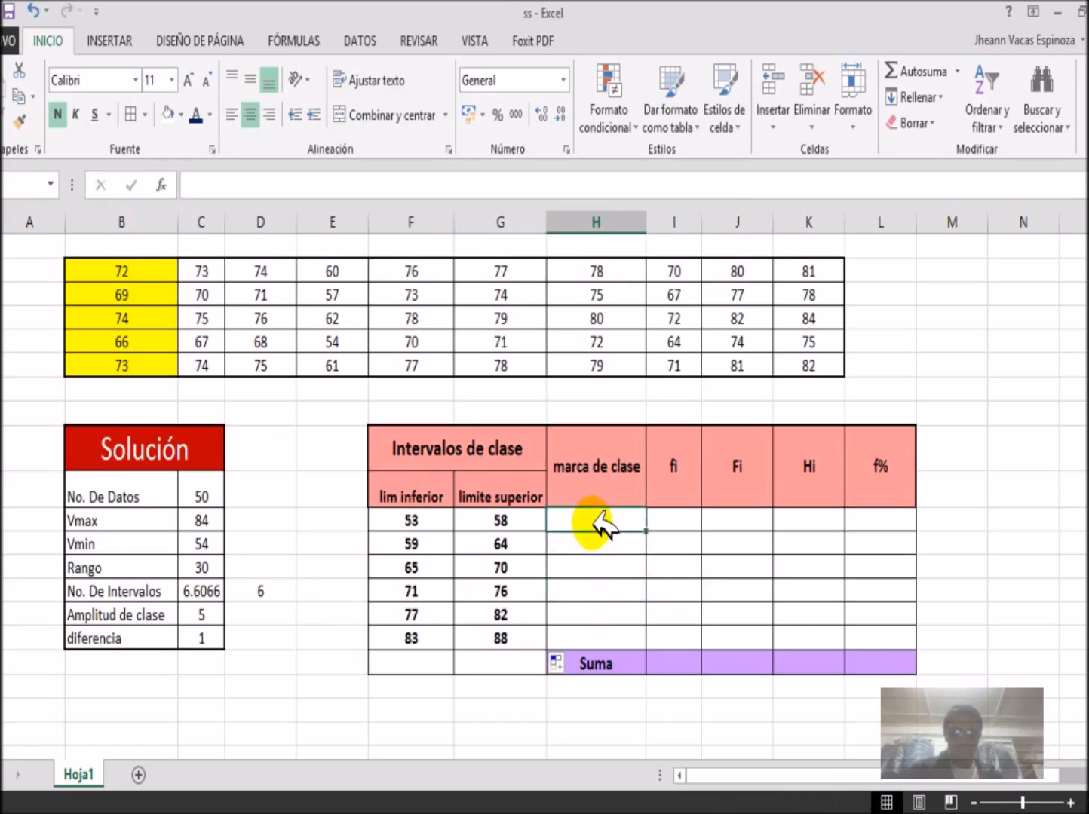
text(=)
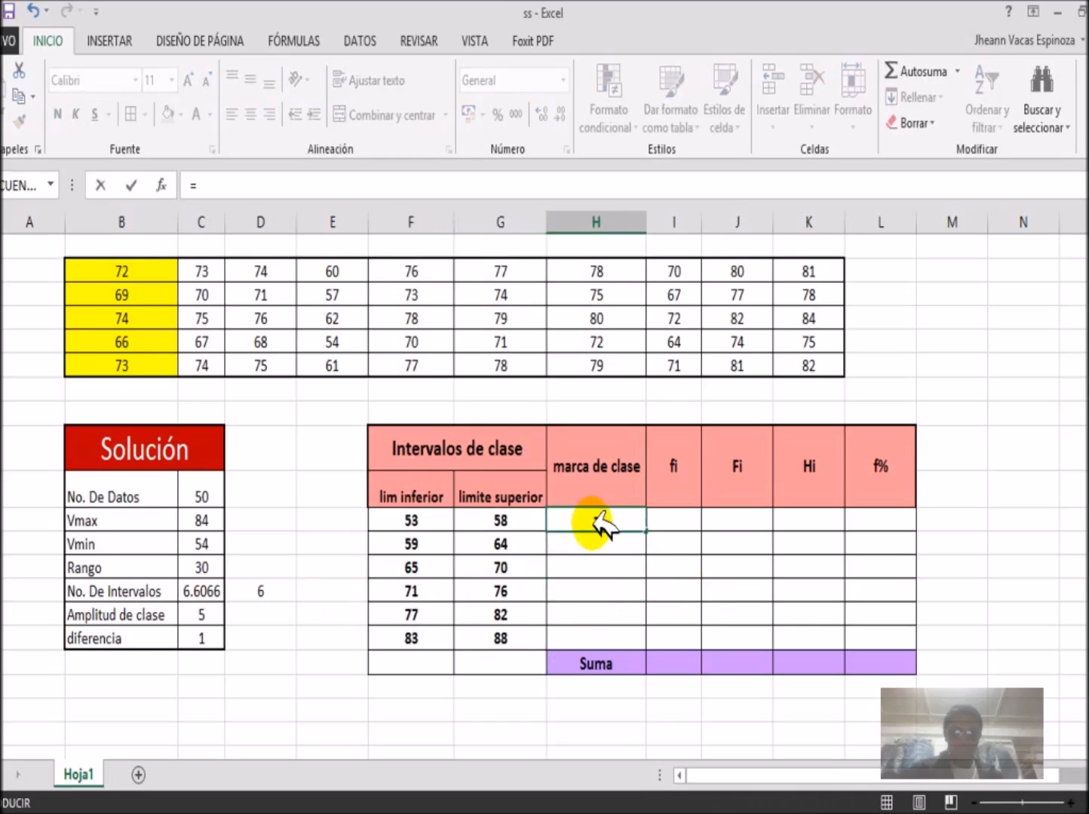
click(426, 519)
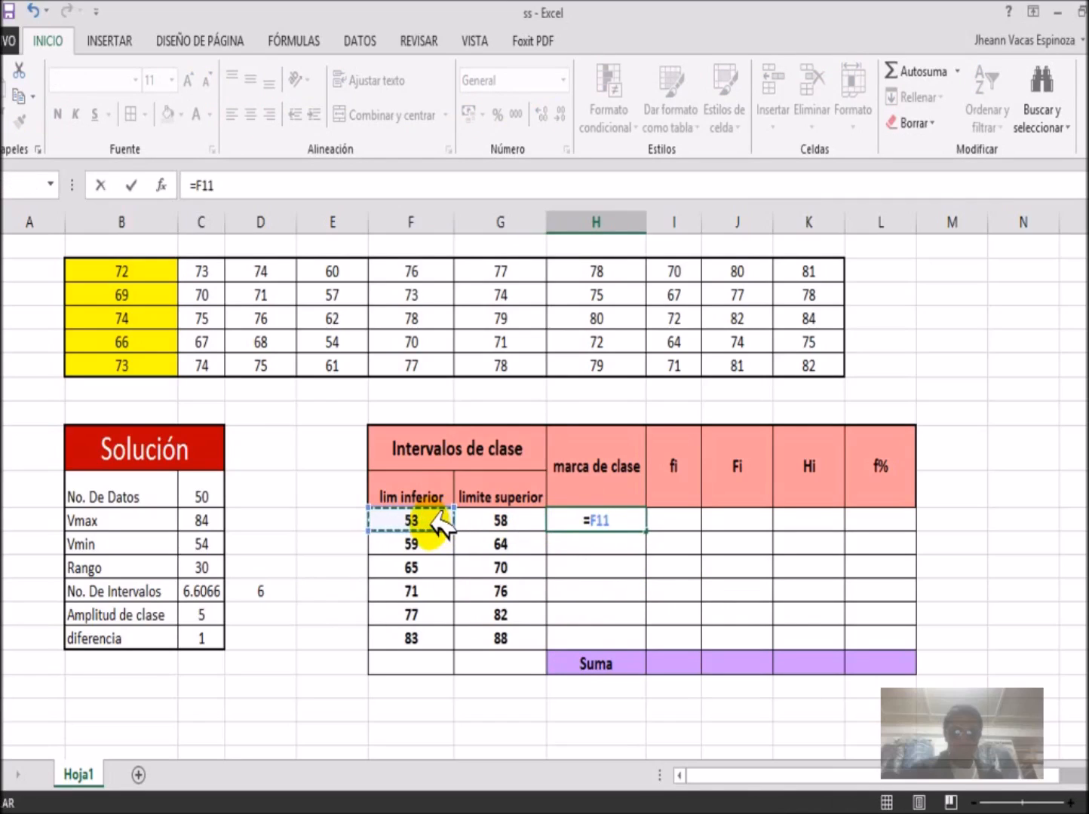
click(645, 513)
key(BackSpace)
key(BackSpace)
key(BackSpace)
text(()
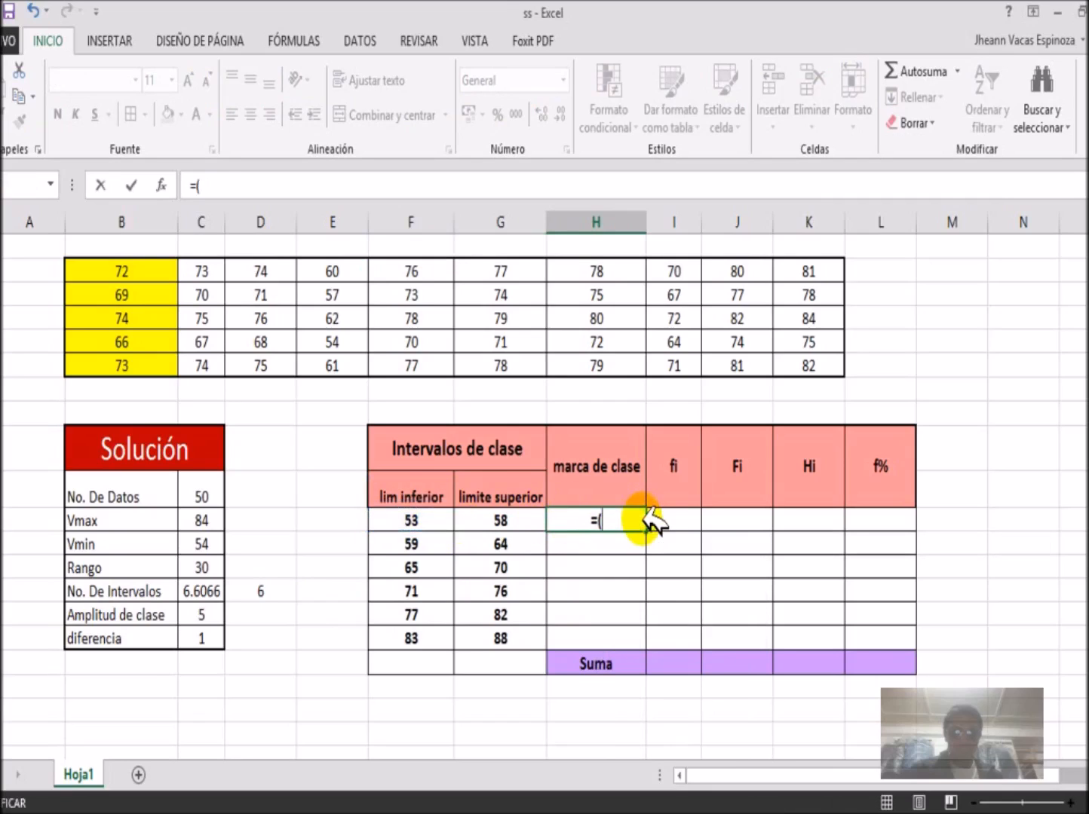
click(422, 521)
text(+)
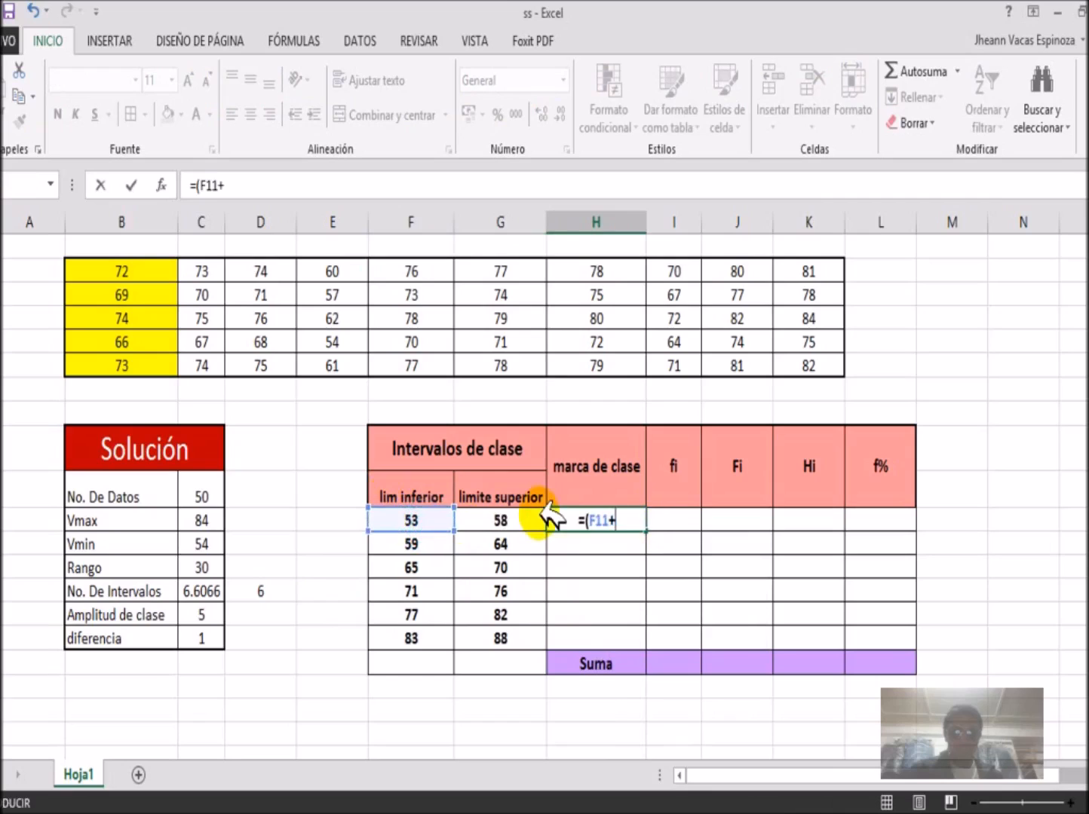
click(538, 517)
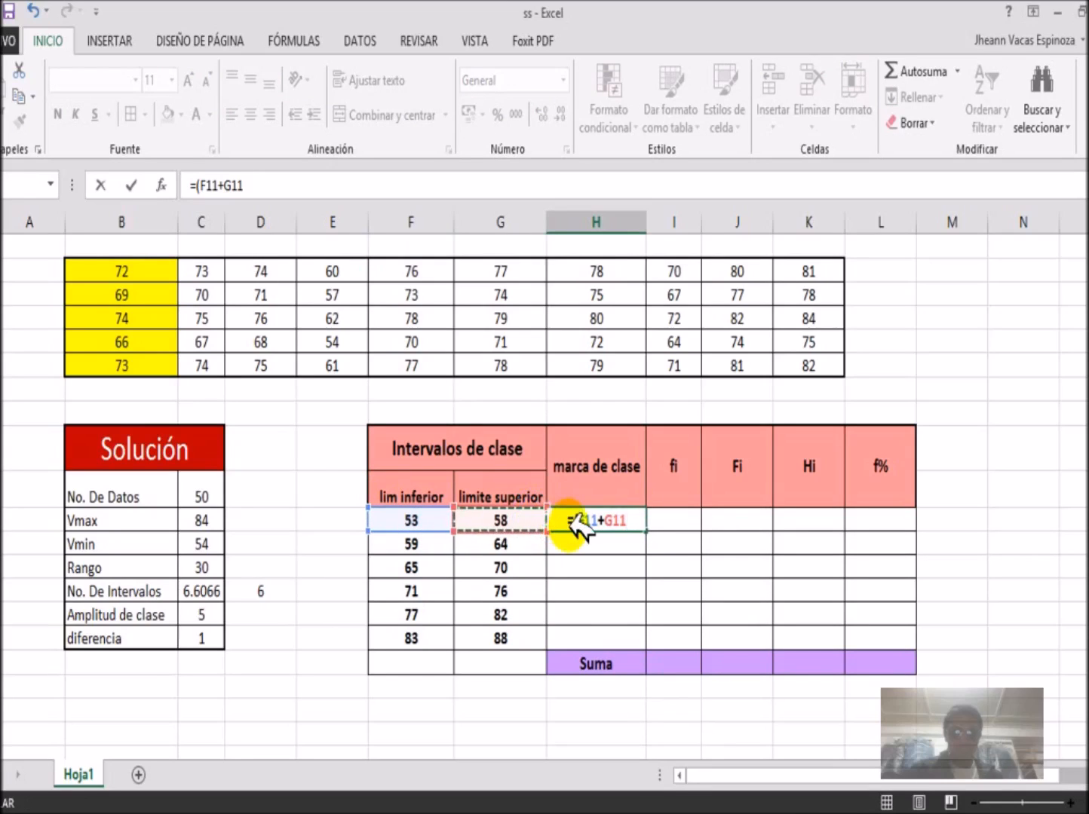
text()/2)
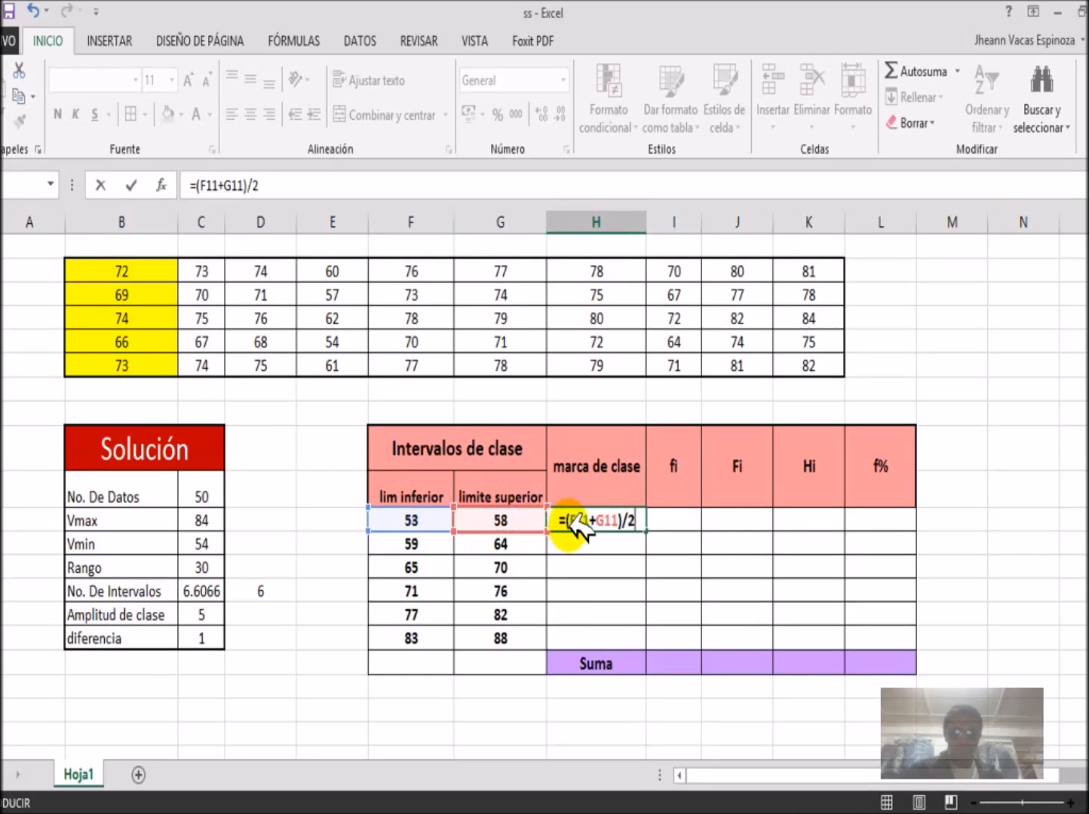
key(Return)
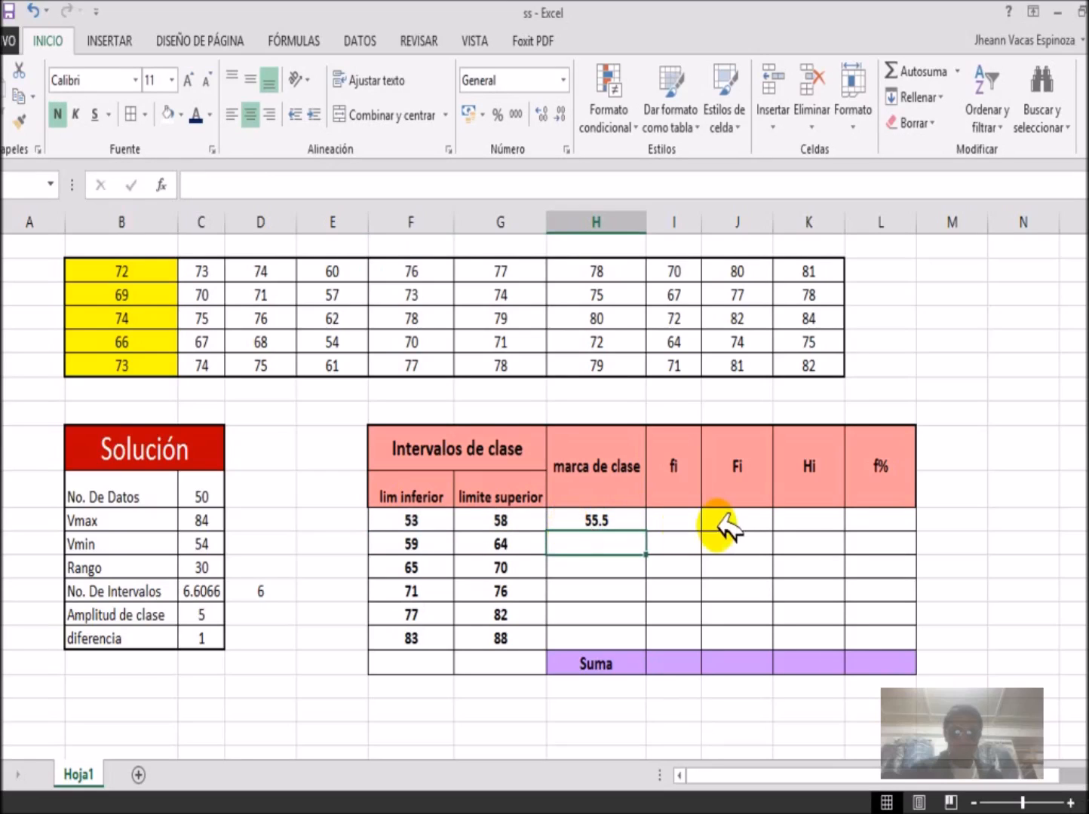
click(637, 518)
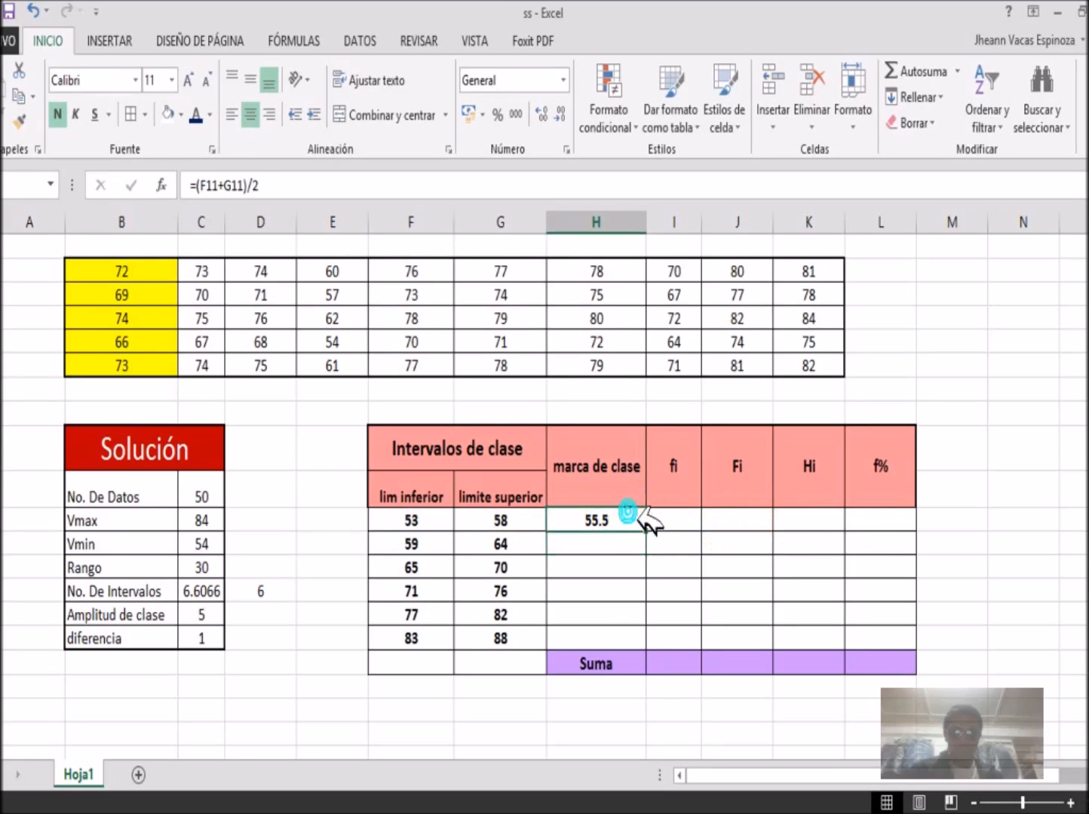
drag(646, 531, 648, 653)
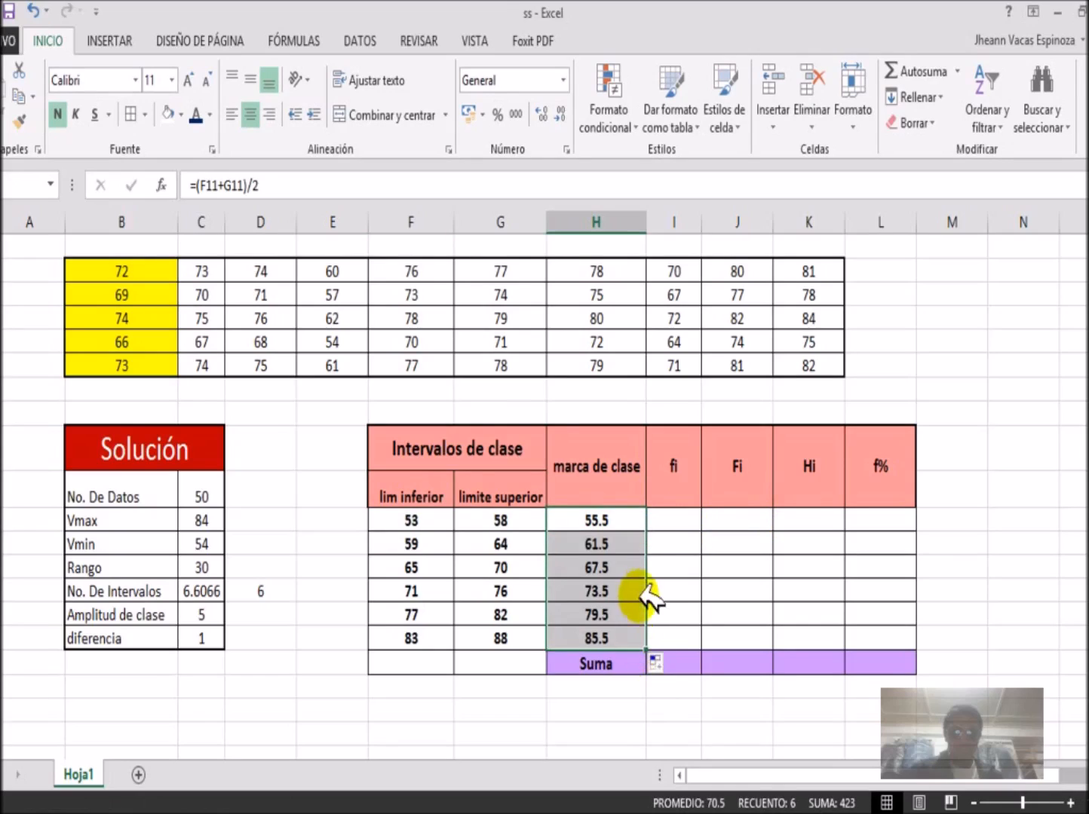
Insert the FRECUENCIA function from the recently used functions into the first interval's fi cell.
click(679, 520)
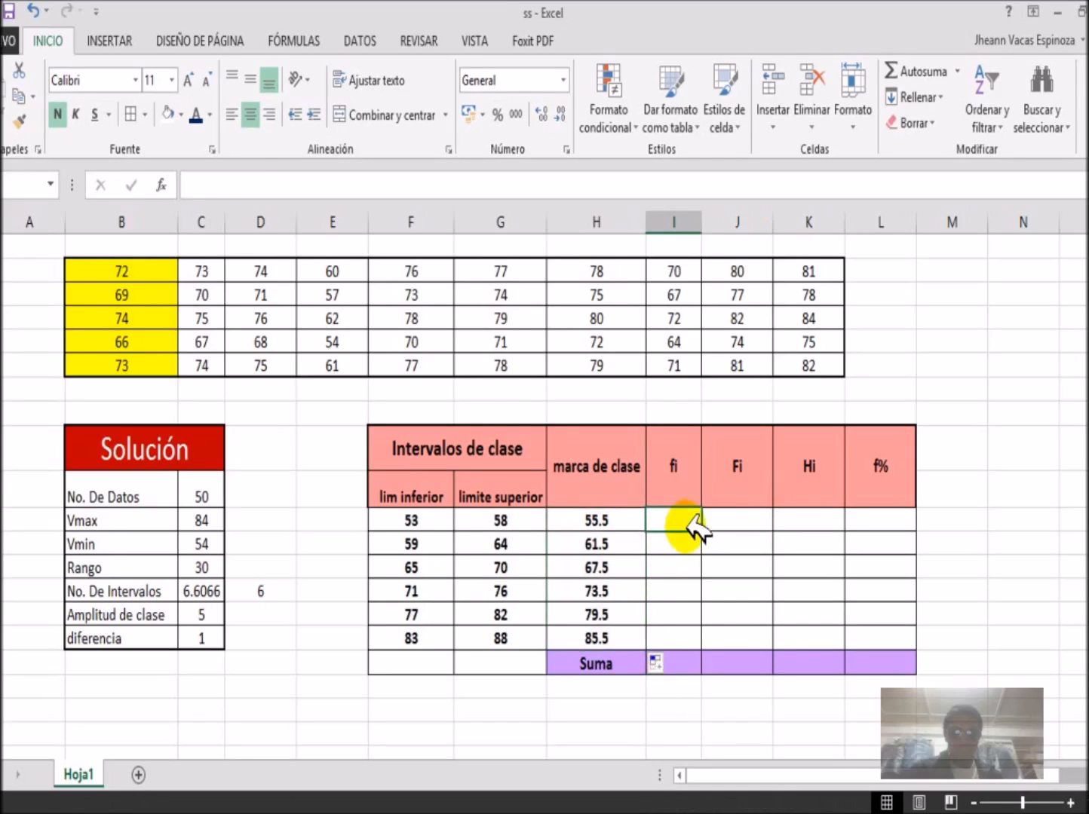
text(=)
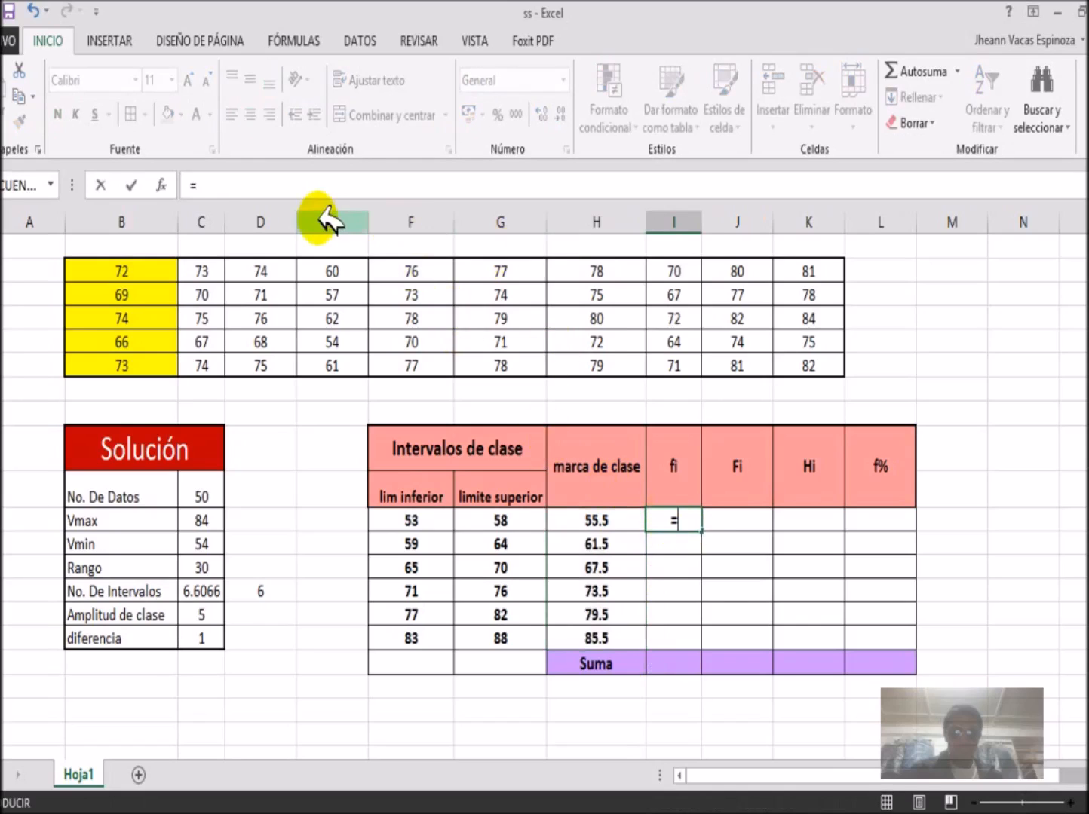
click(160, 185)
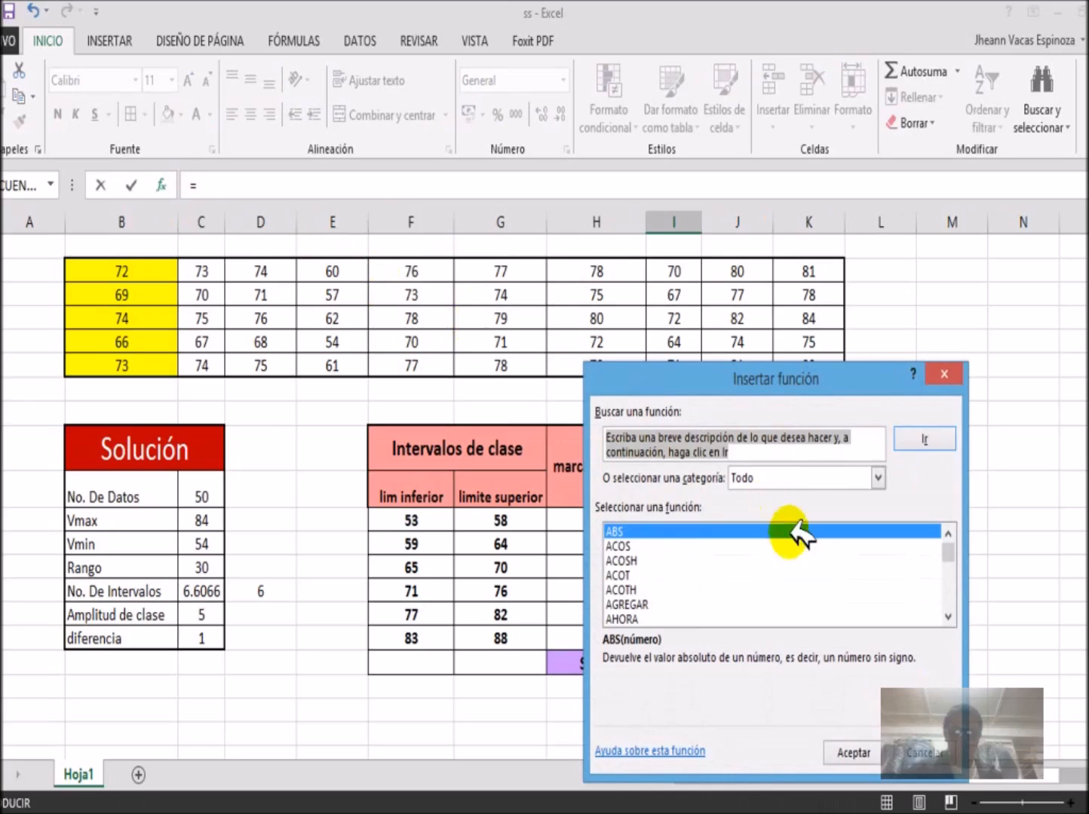
click(878, 477)
click(851, 497)
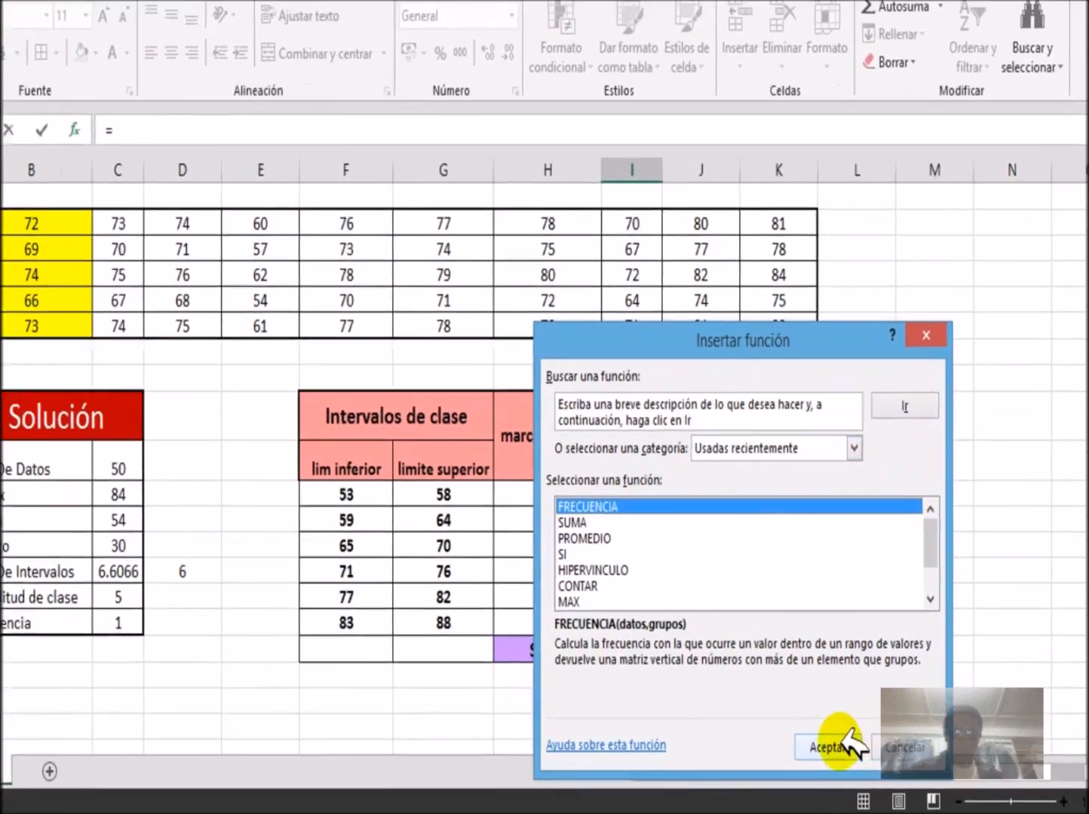
click(853, 752)
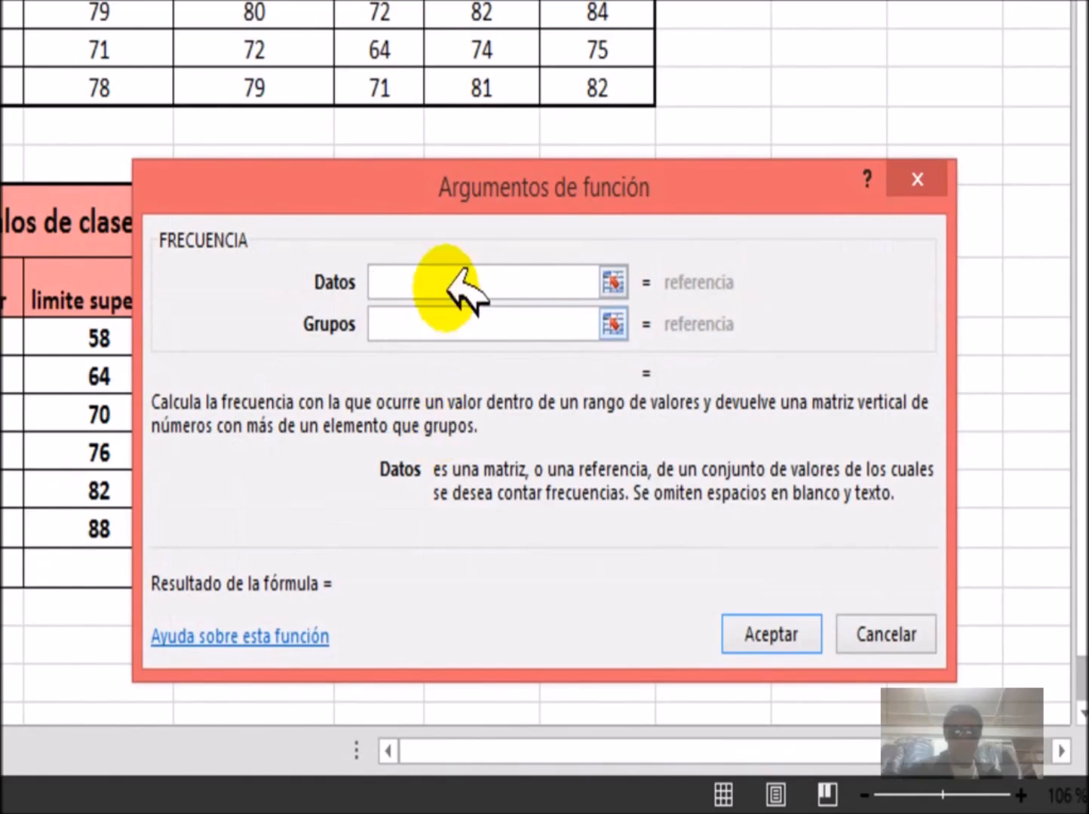
Set FRECUENCIA's Datos to the data range B2:K6 and Grupos to the upper limits G11:G16, and accept the function.
click(615, 284)
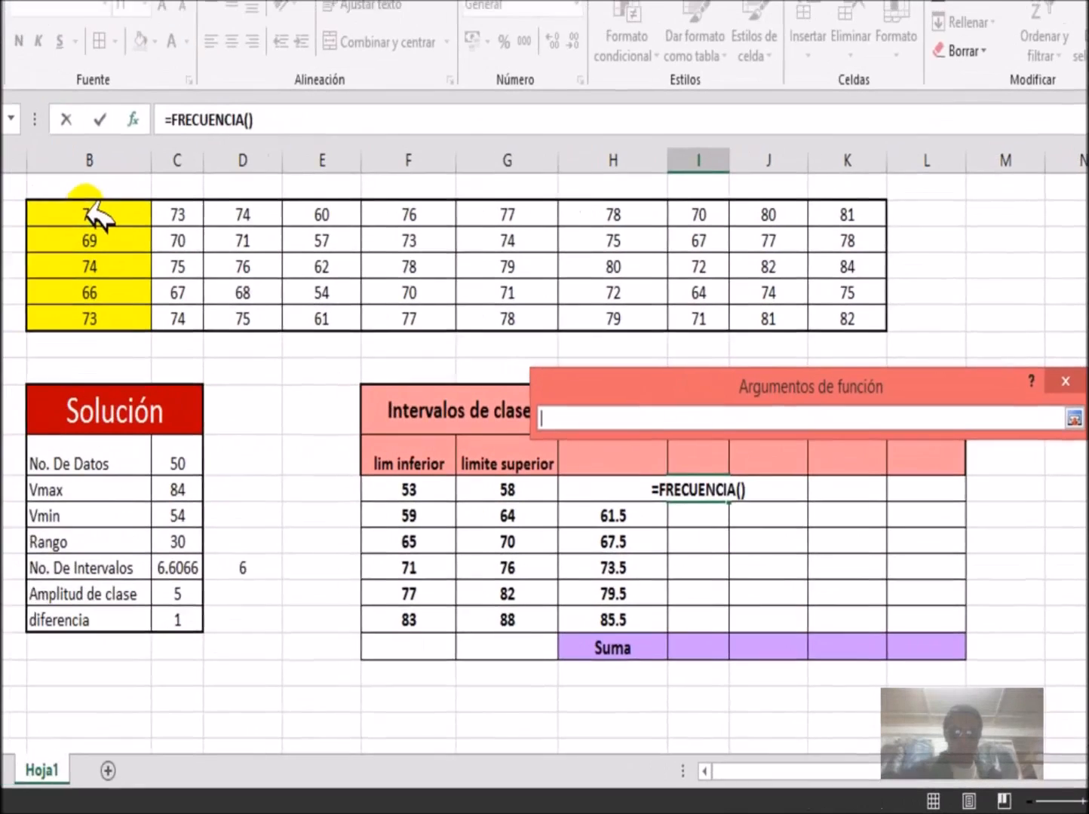
drag(99, 216, 841, 320)
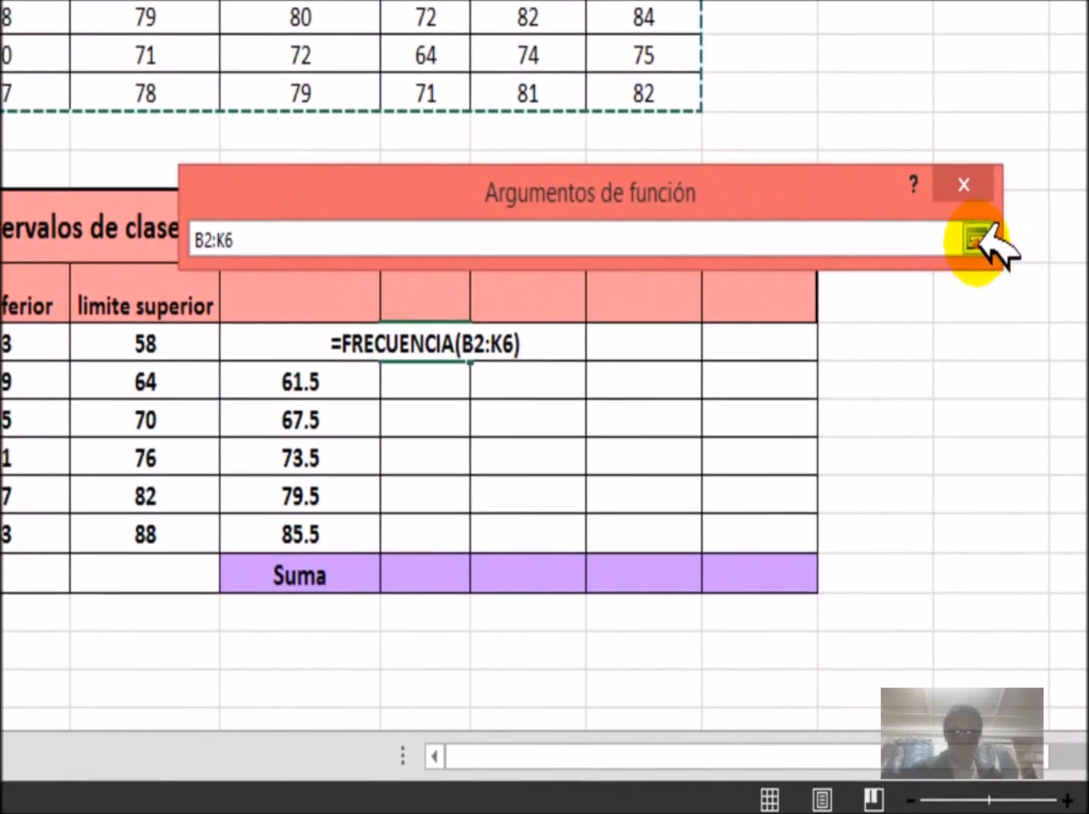
click(1019, 318)
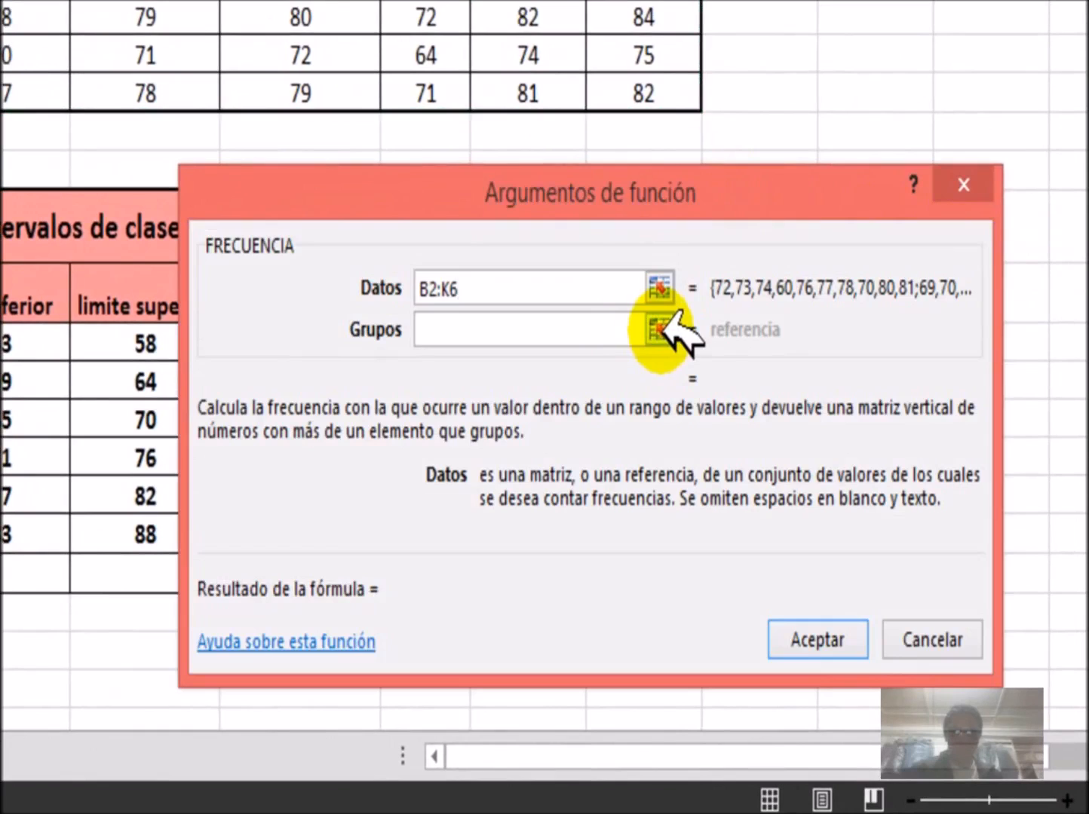
click(596, 328)
click(660, 330)
drag(120, 339, 172, 505)
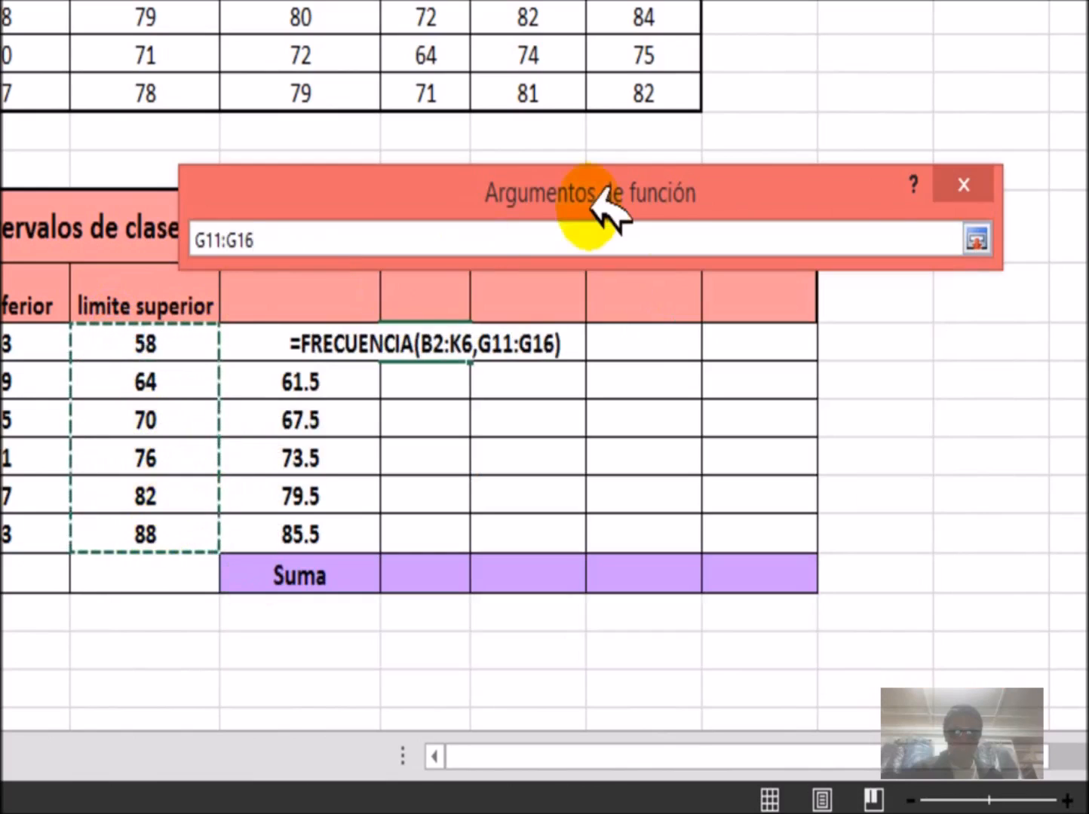
click(976, 240)
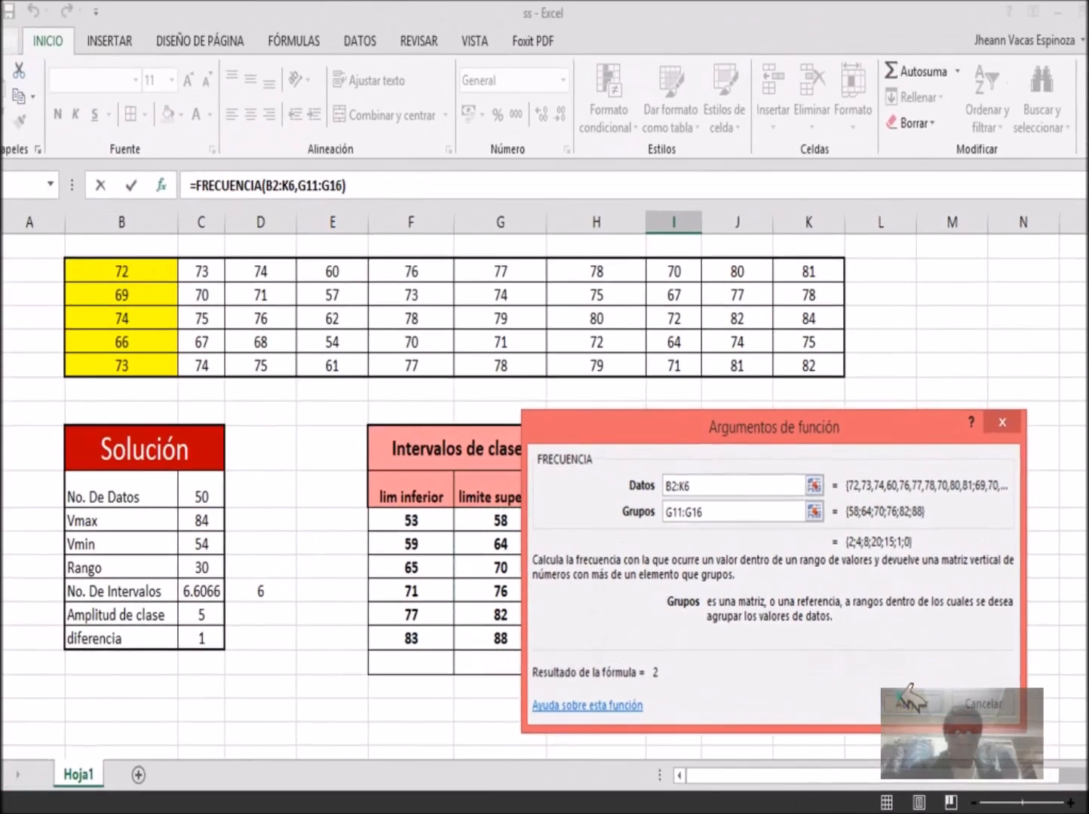
click(811, 640)
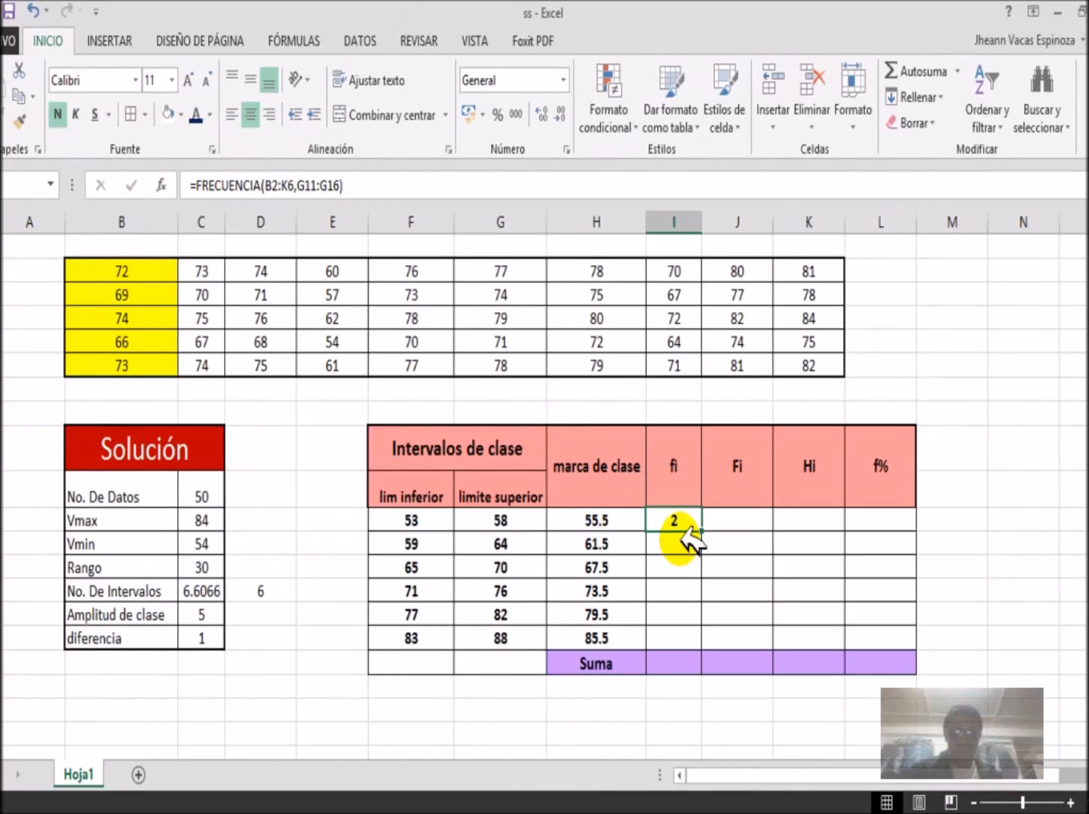
Try to fill the first fi formula down through the sixth interval and check the formulas in the last cells.
drag(701, 532, 706, 644)
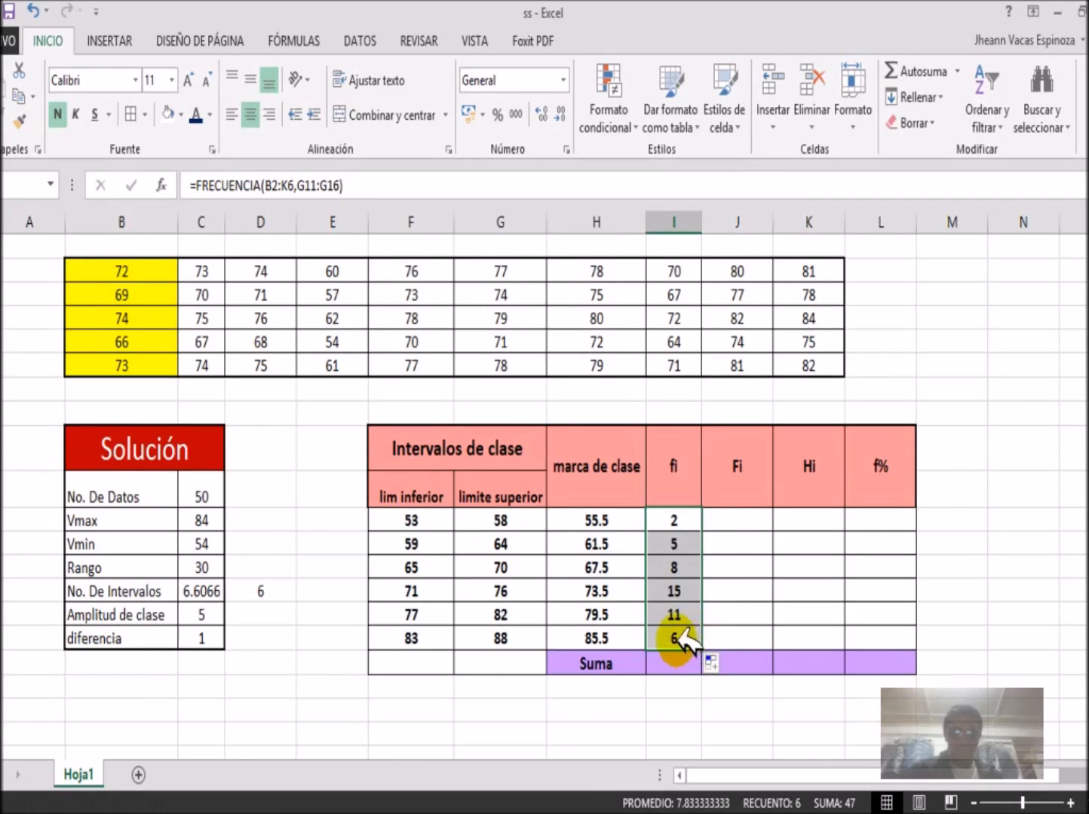
click(683, 638)
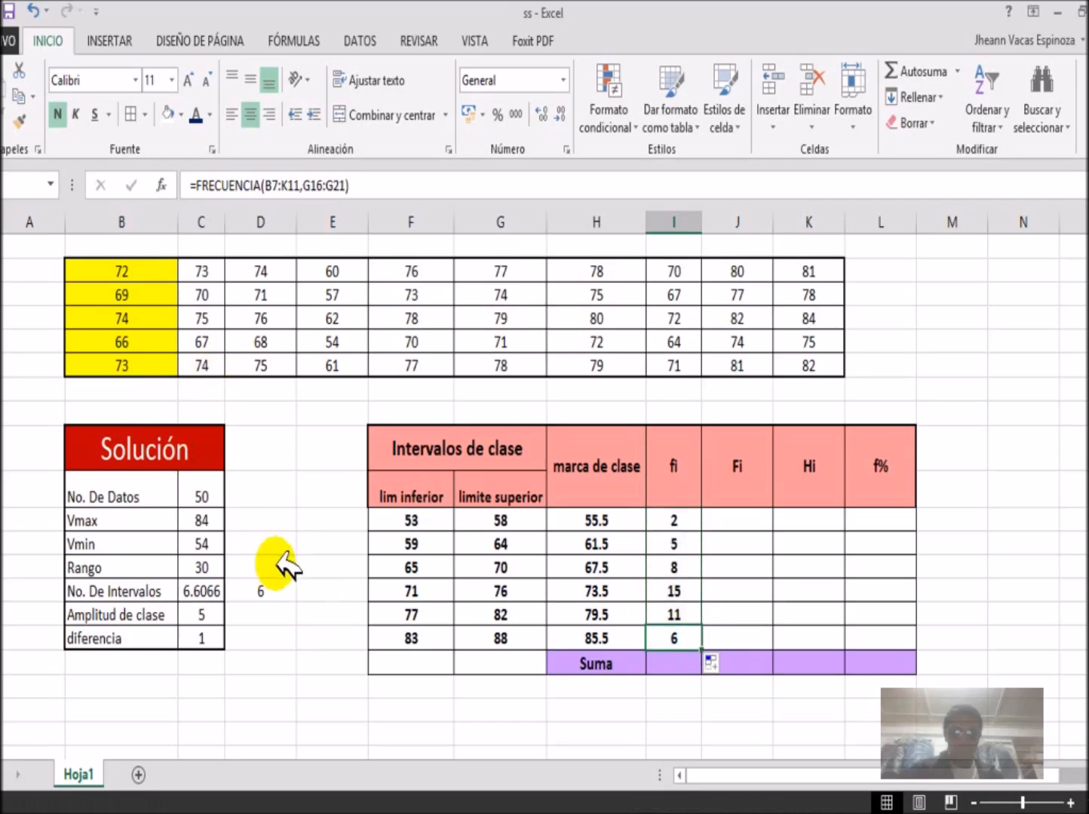
click(690, 614)
click(690, 637)
click(690, 617)
Total the six fi values in the Suma row with AutoSum.
click(697, 637)
drag(698, 638, 688, 522)
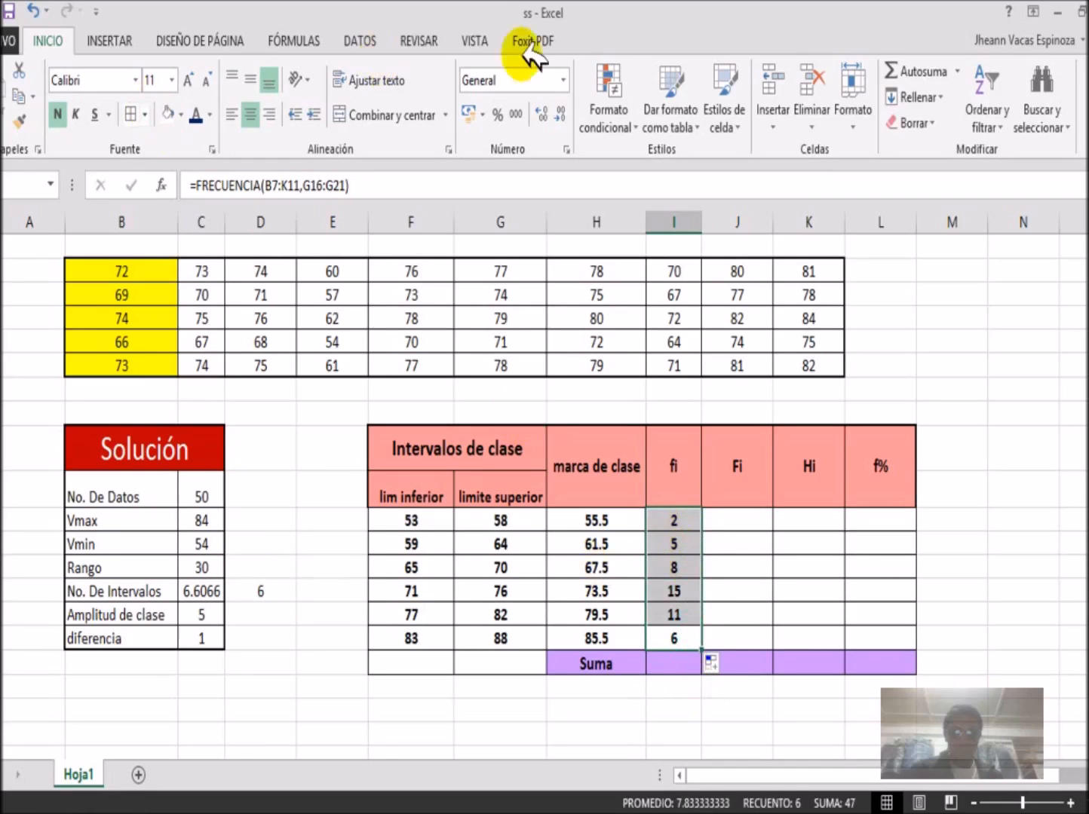
click(914, 71)
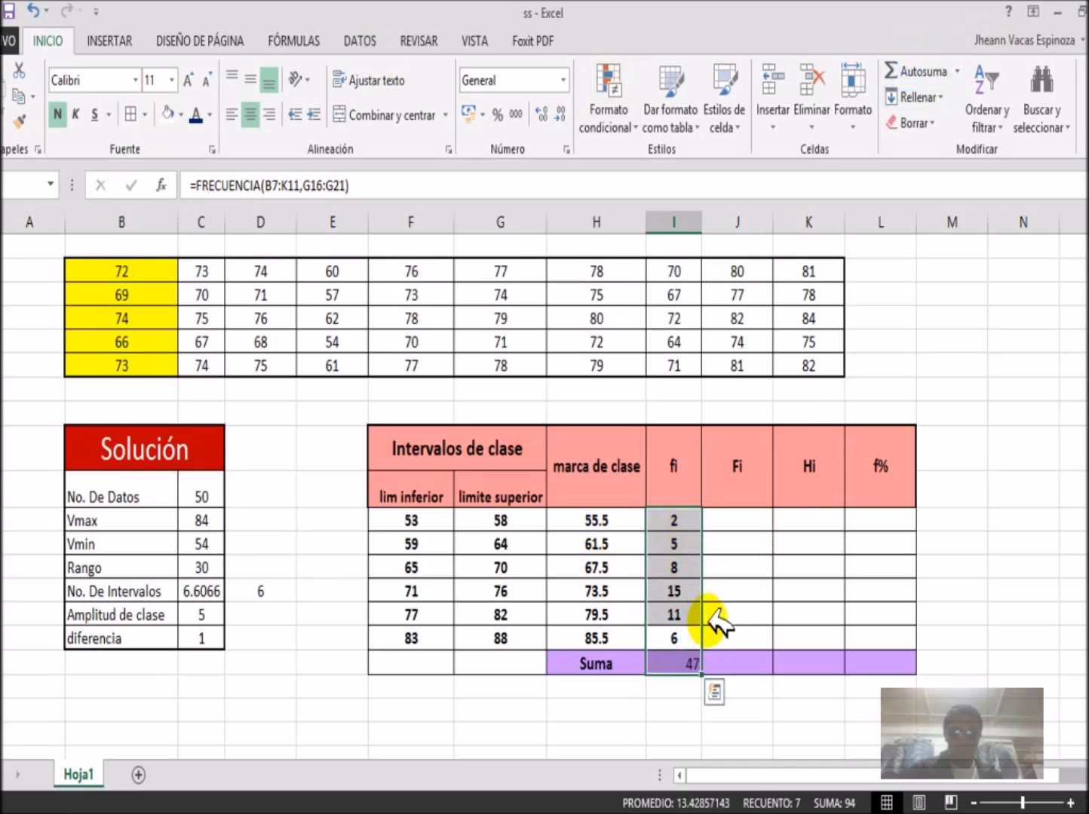
Re-enter =FRECUENCIA(B2:K6,G11:G16) as one array formula across all six fi cells, I11 to I16.
click(699, 632)
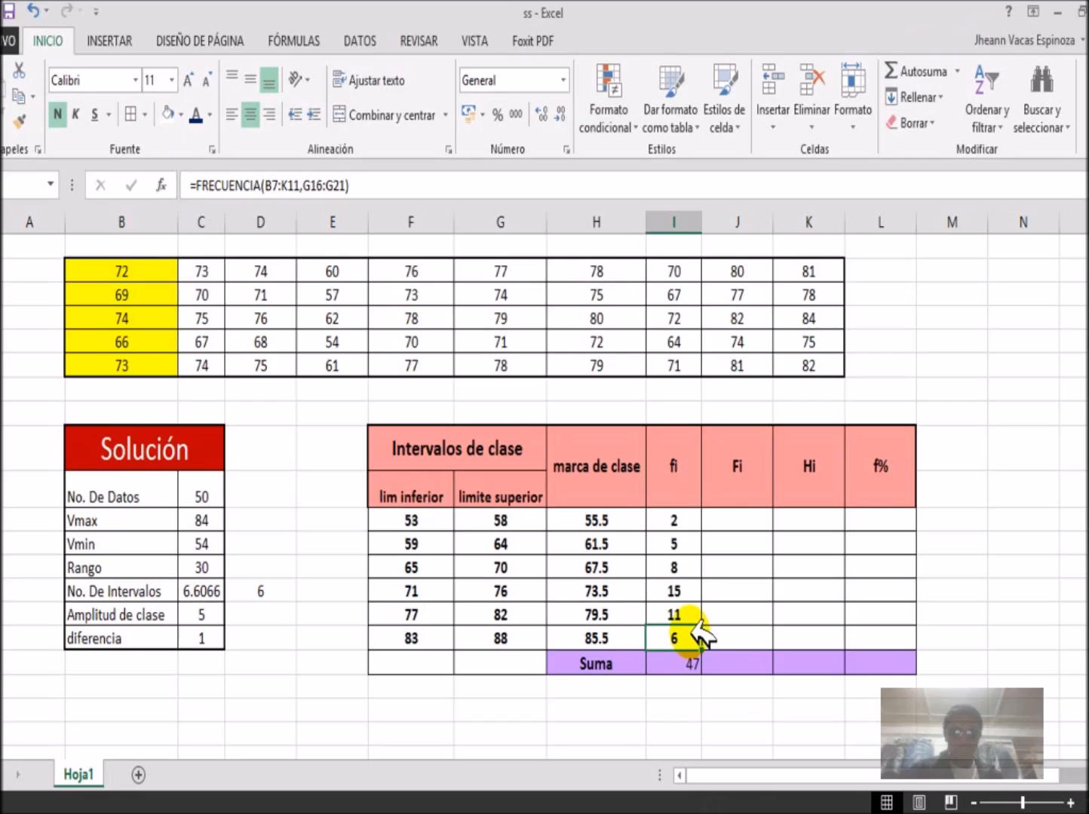
click(686, 591)
click(619, 546)
drag(662, 521, 697, 639)
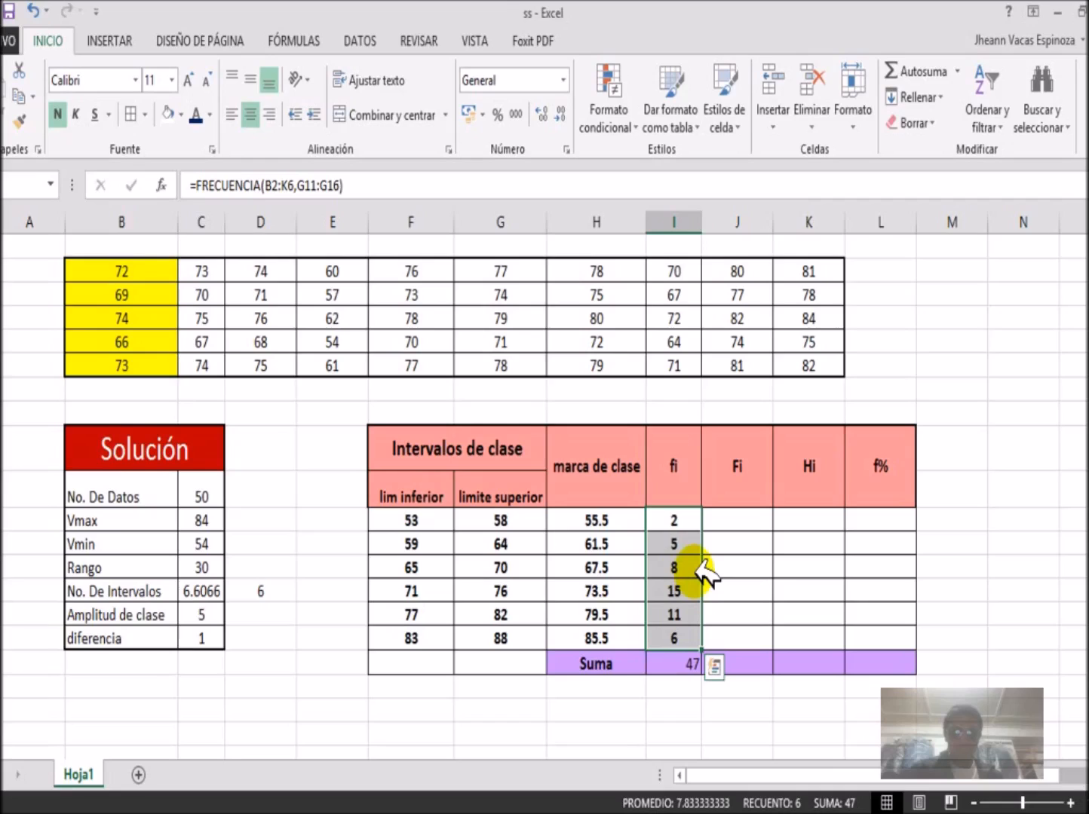
key(F2)
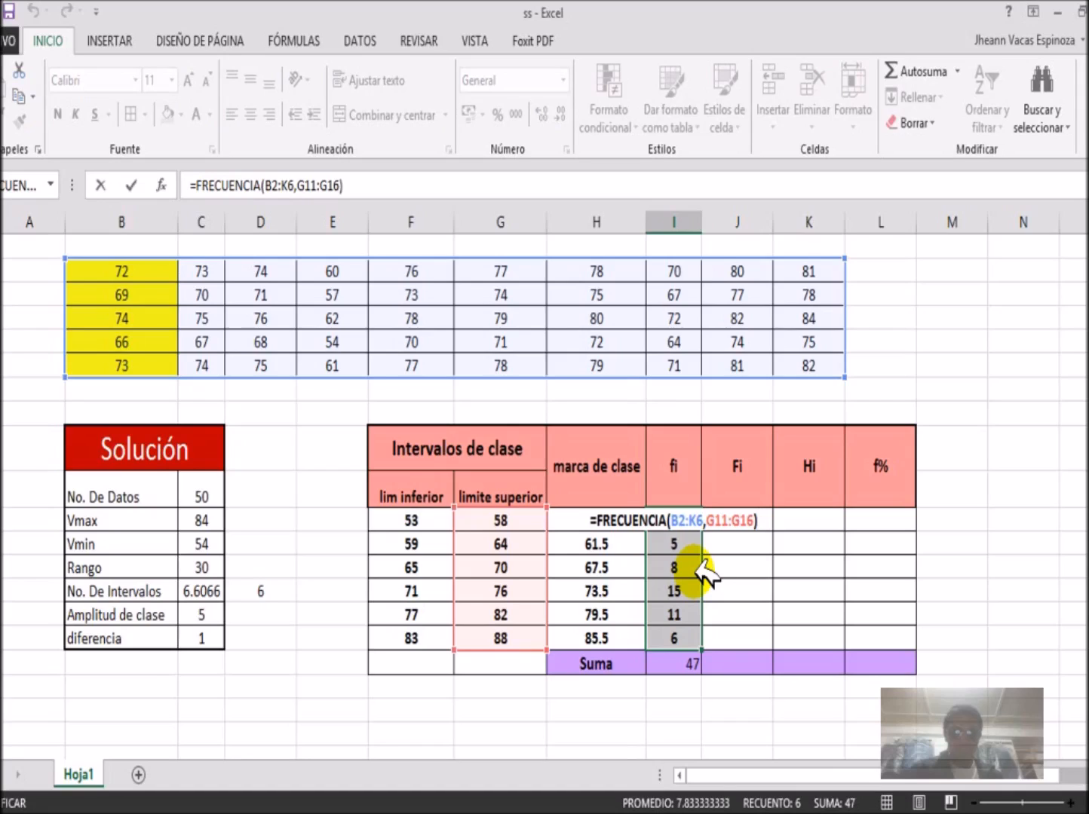
key(ctrl+shift+Return)
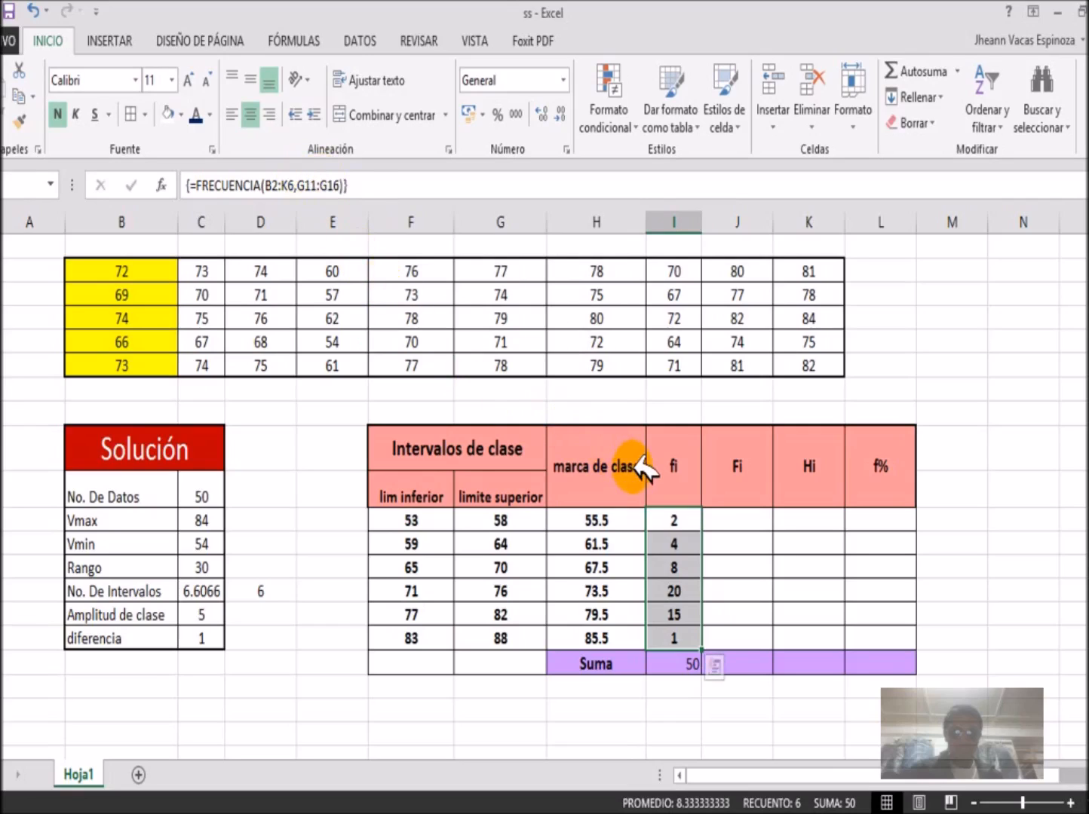
Enter 2 as the first interval's cumulative frequency Fi.
click(718, 518)
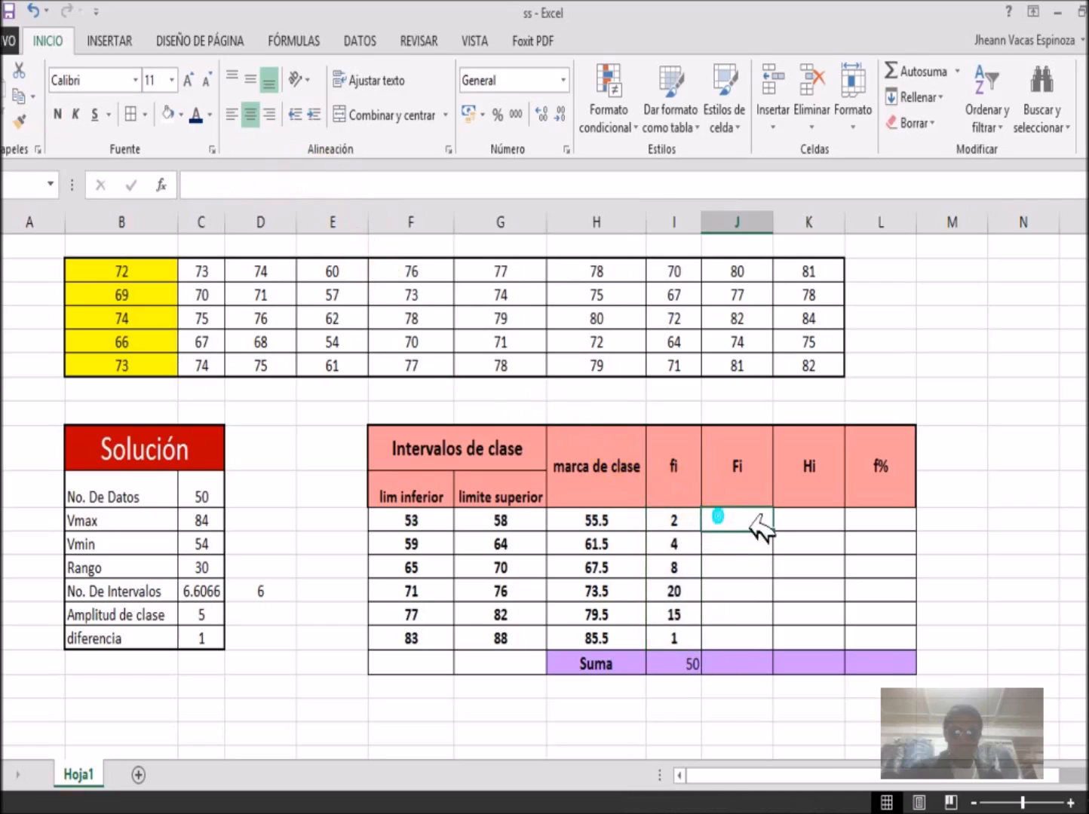
text(2)
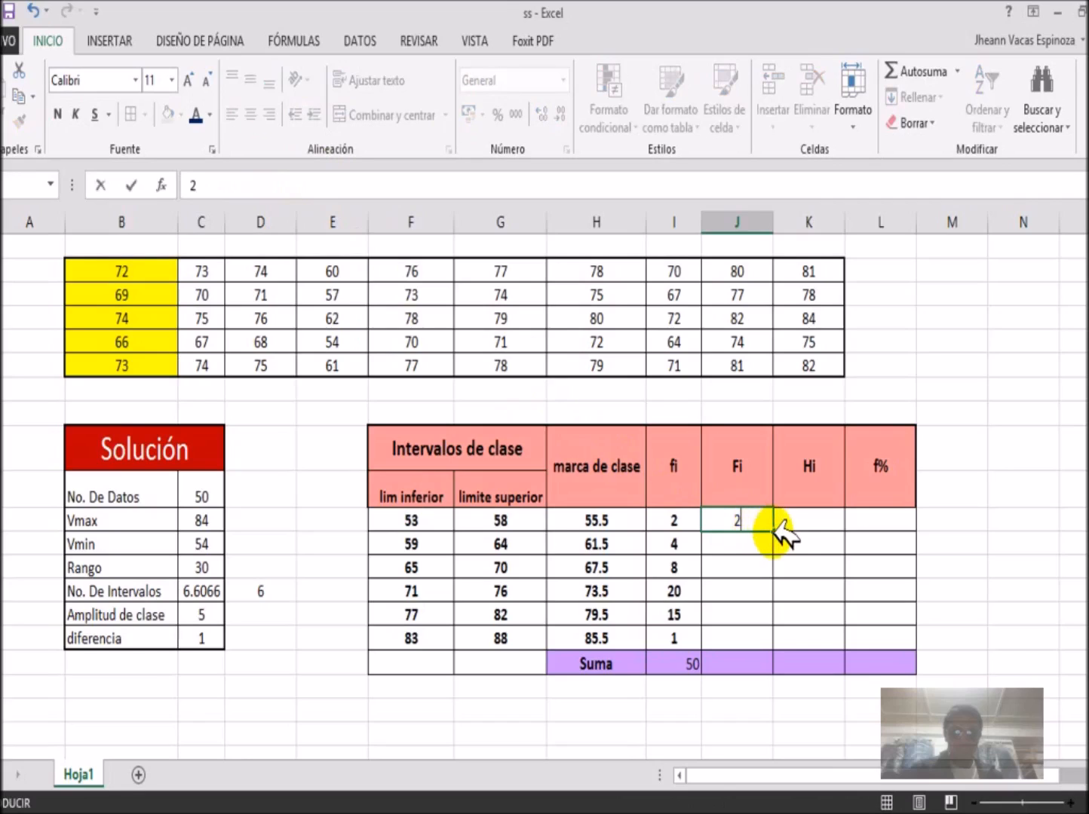
key(Return)
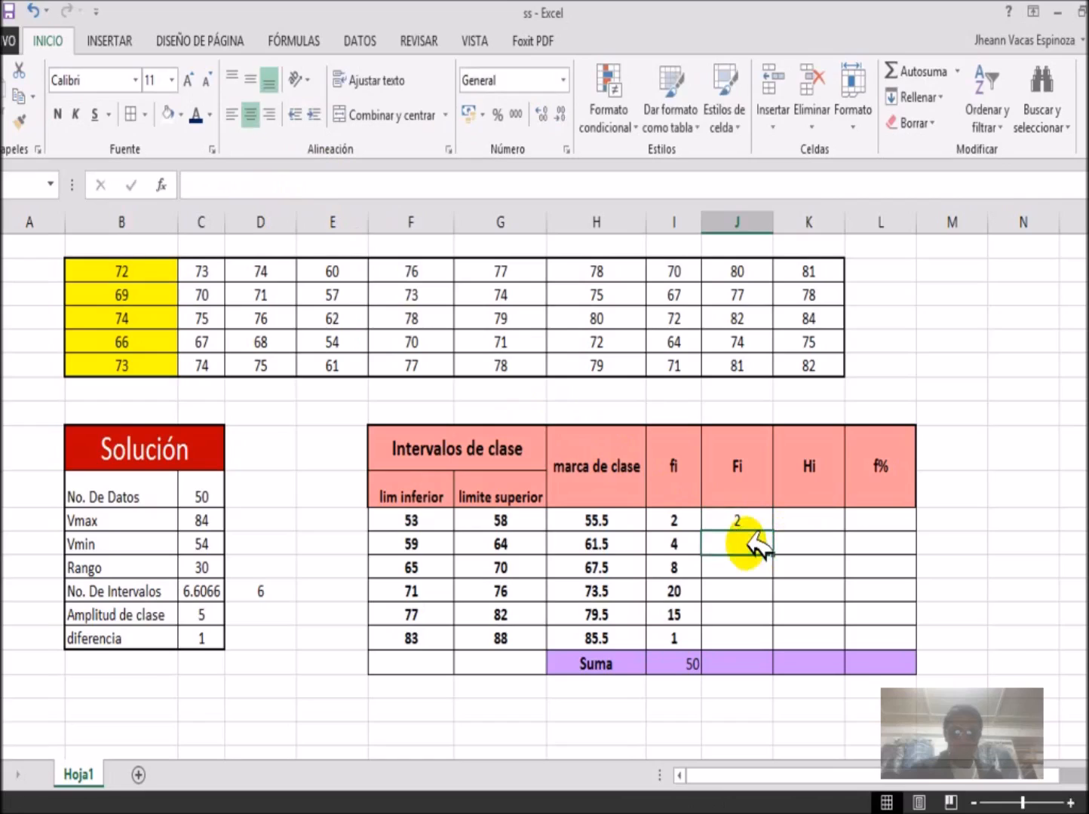
Enter =J11+I12 as the second interval's cumulative frequency Fi.
text(=)
click(741, 520)
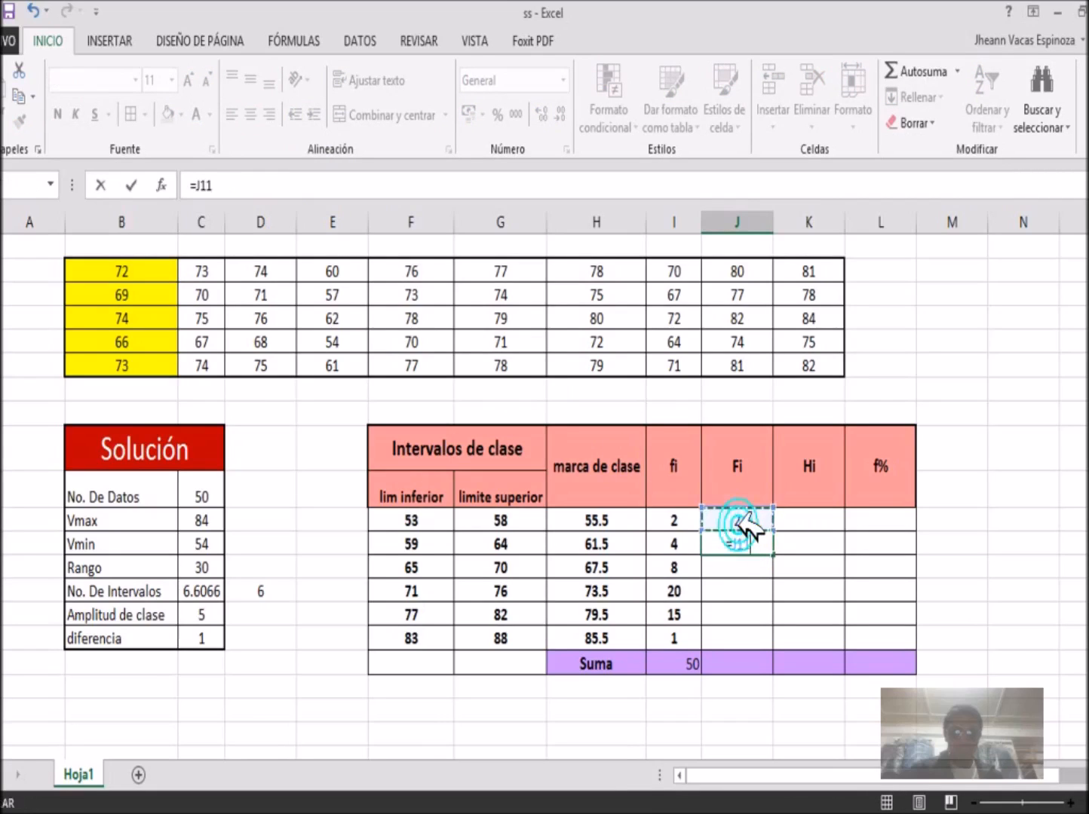
text(+)
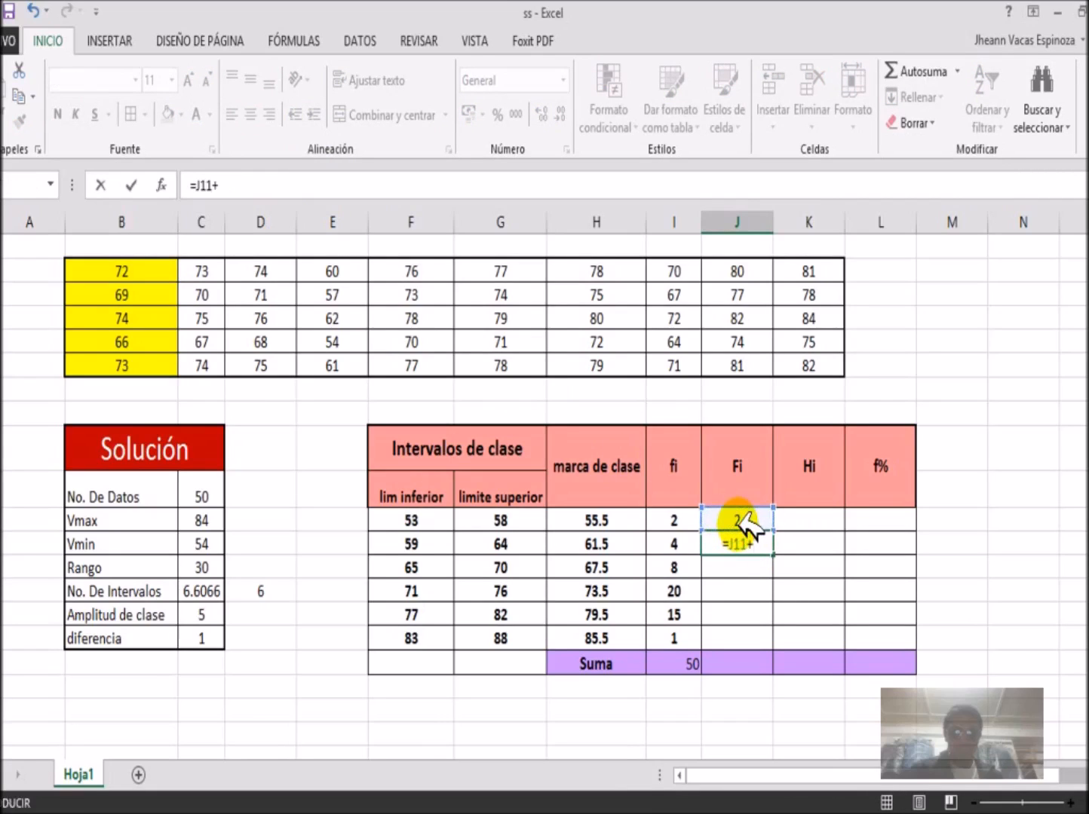
click(677, 543)
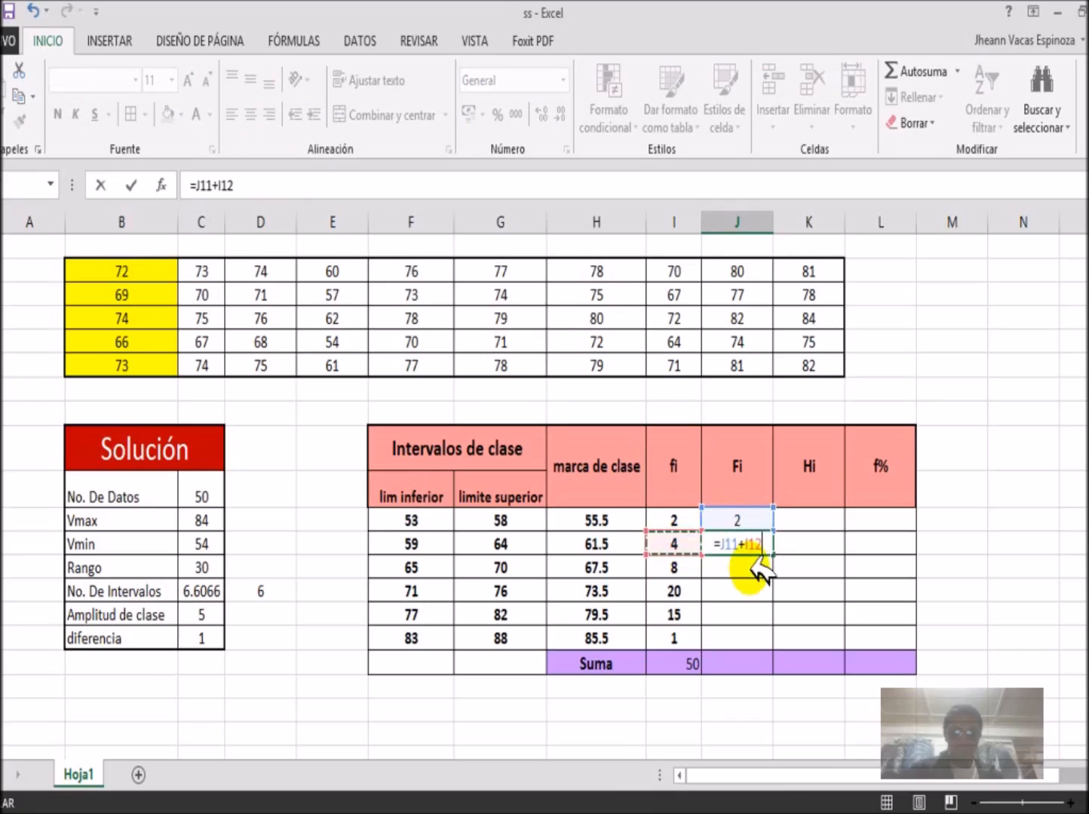
key(Return)
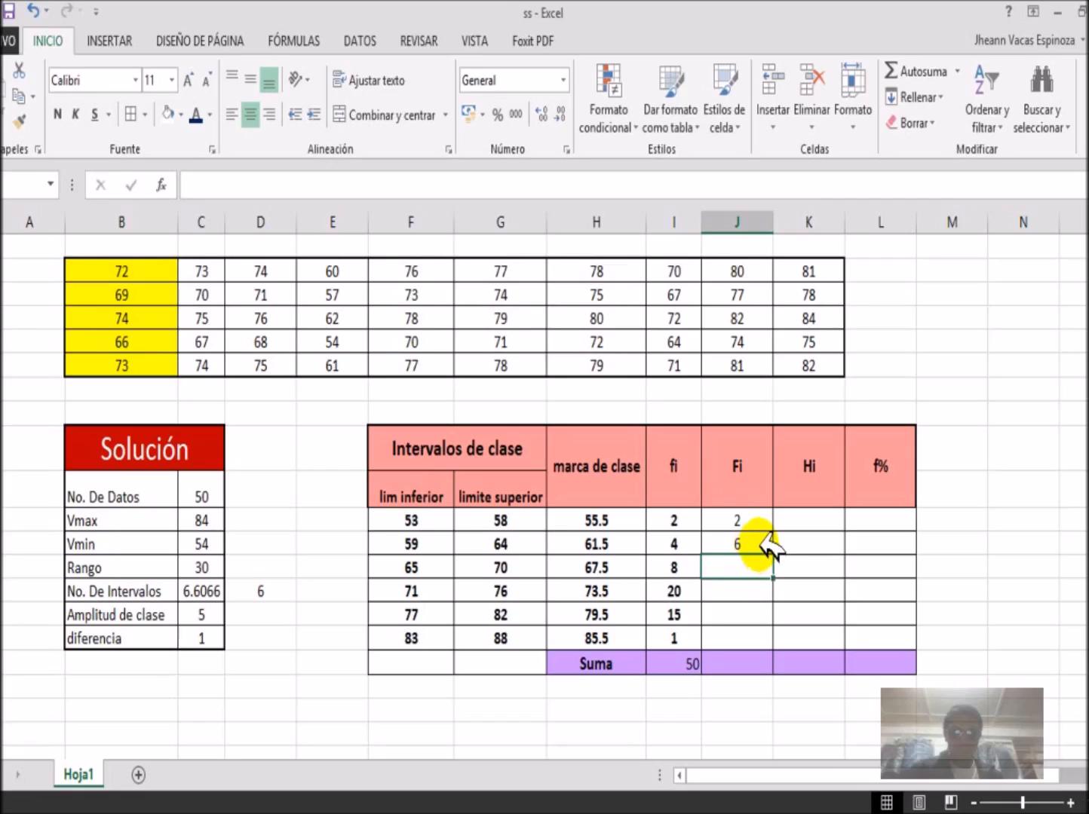
Fill the second interval's Fi formula down through the sixth interval and check the formula in the last cell.
click(767, 549)
drag(772, 554, 769, 642)
click(758, 640)
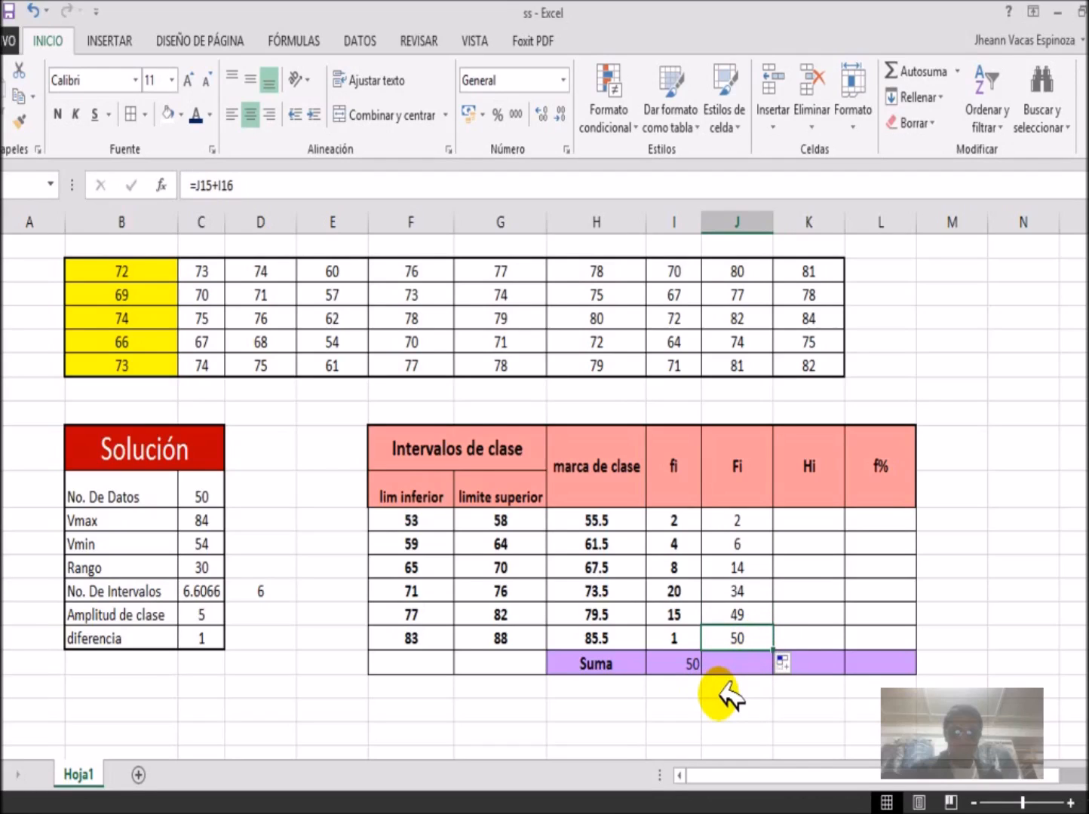
Enter =I11/50 as the first interval's relative frequency Hi.
click(809, 517)
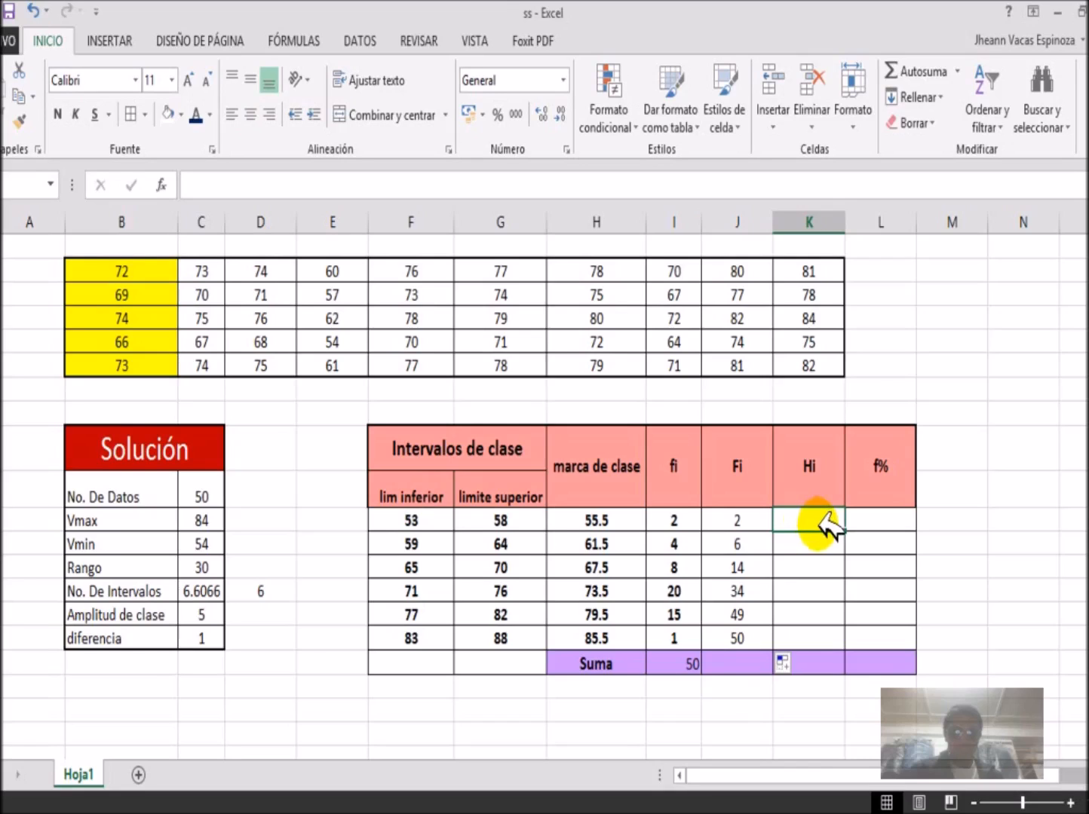
text(=)
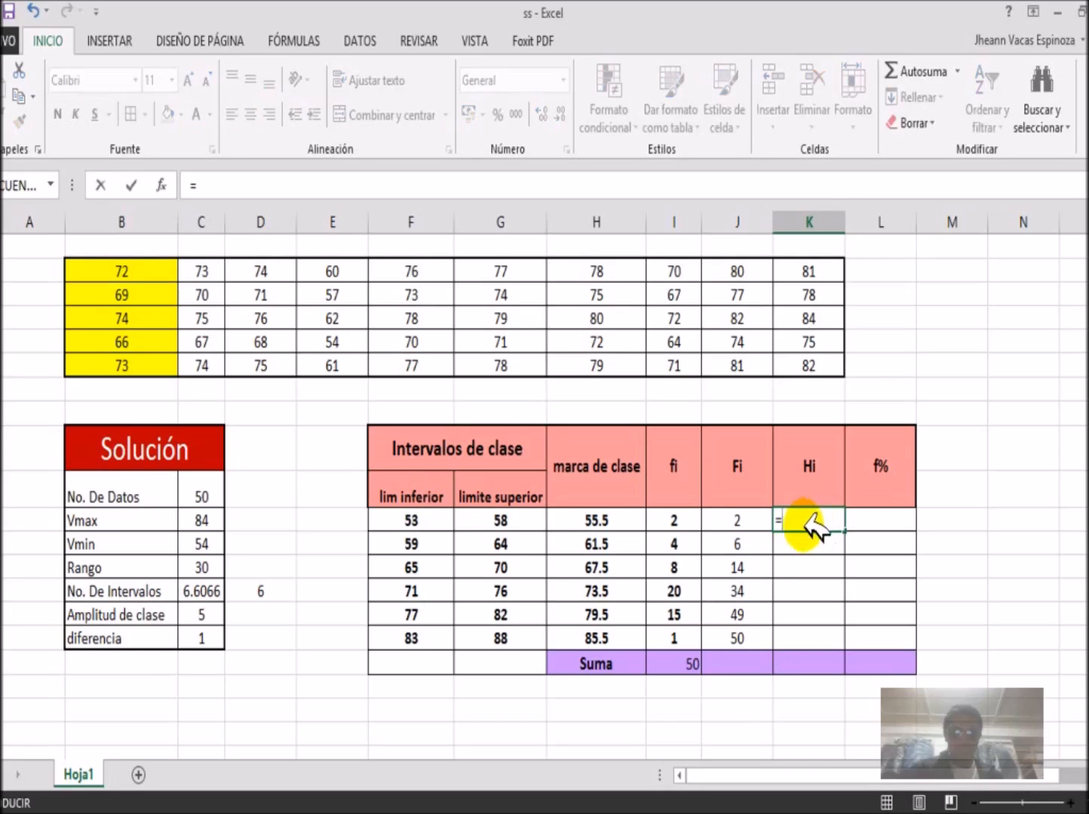
click(694, 519)
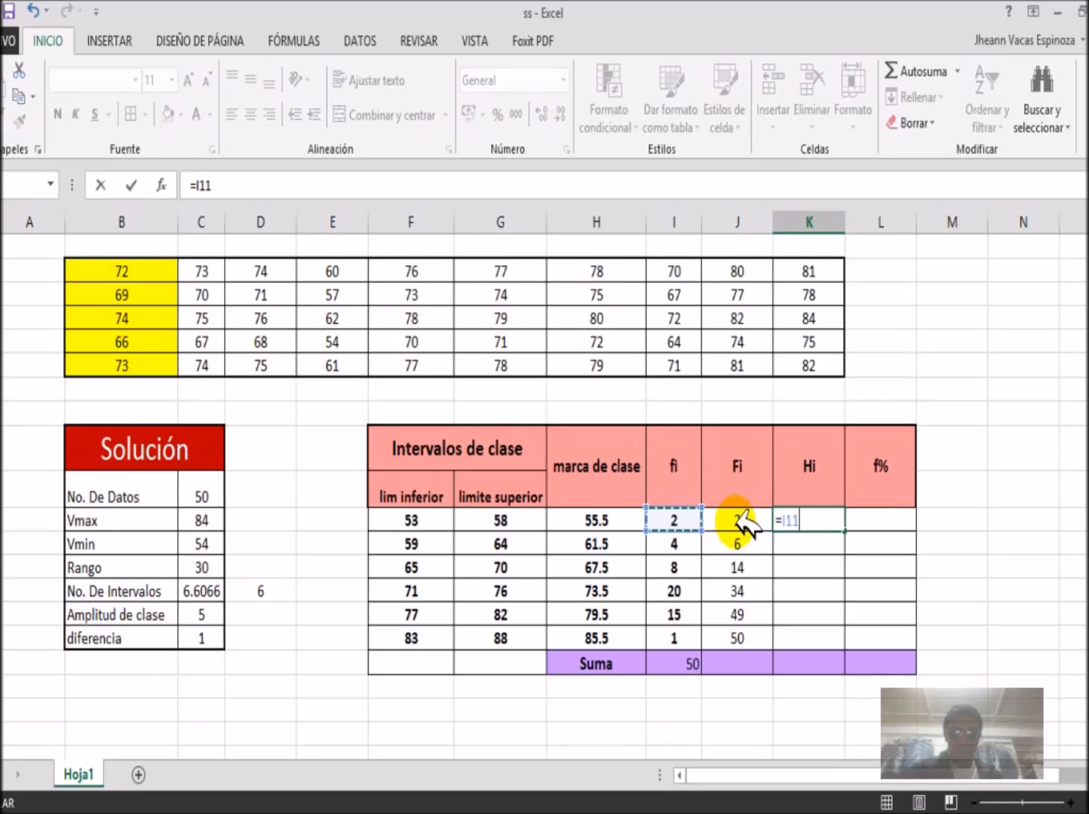
text(/50)
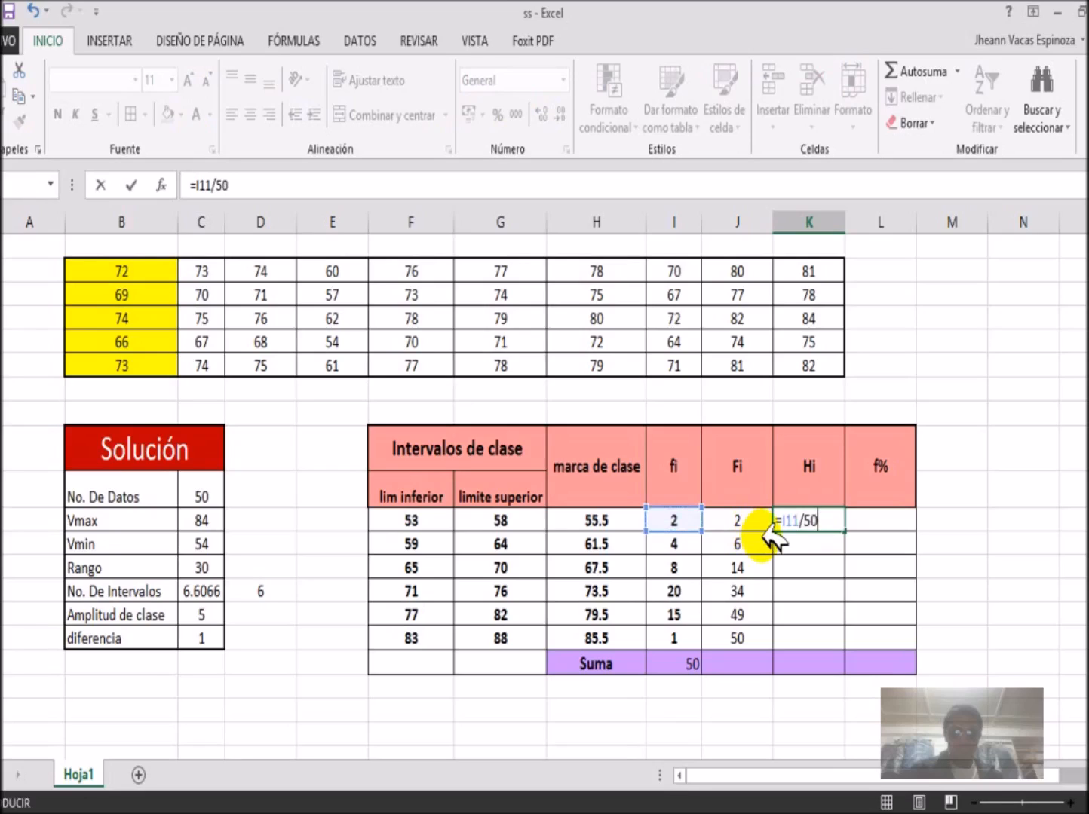
key(Return)
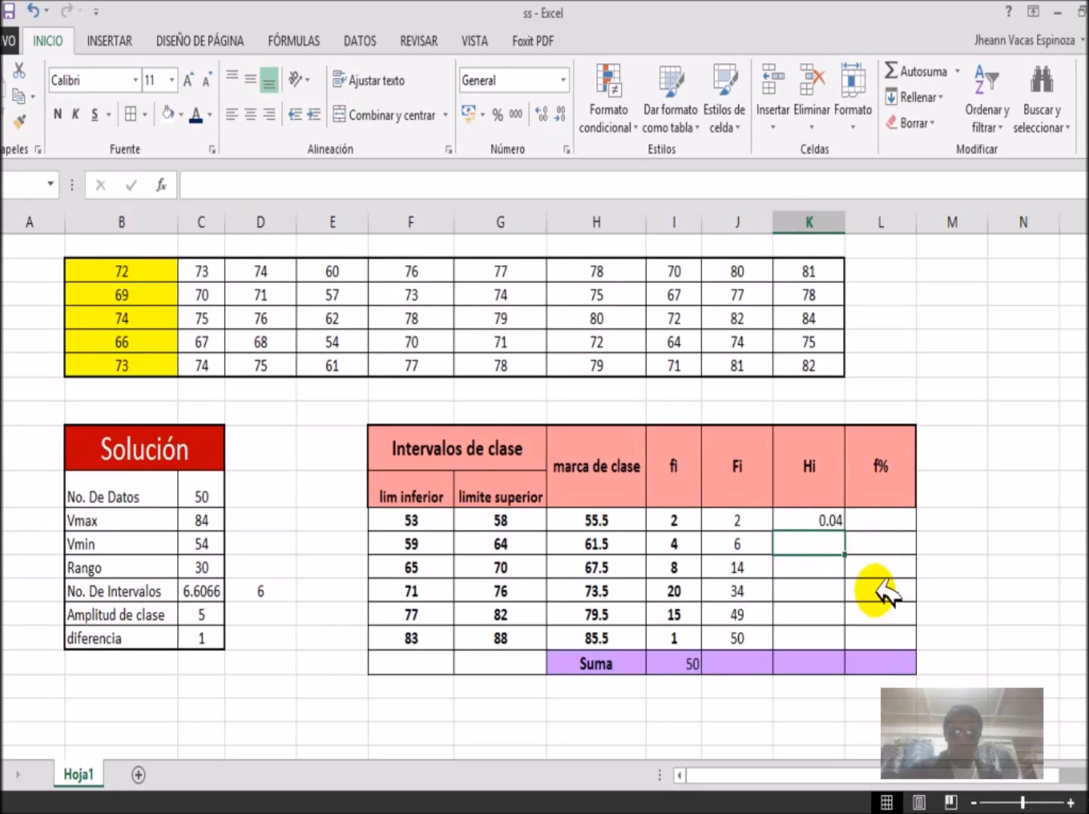
Fill the Hi formula down through the sixth interval and total the column in the Suma row with AutoSum.
click(843, 519)
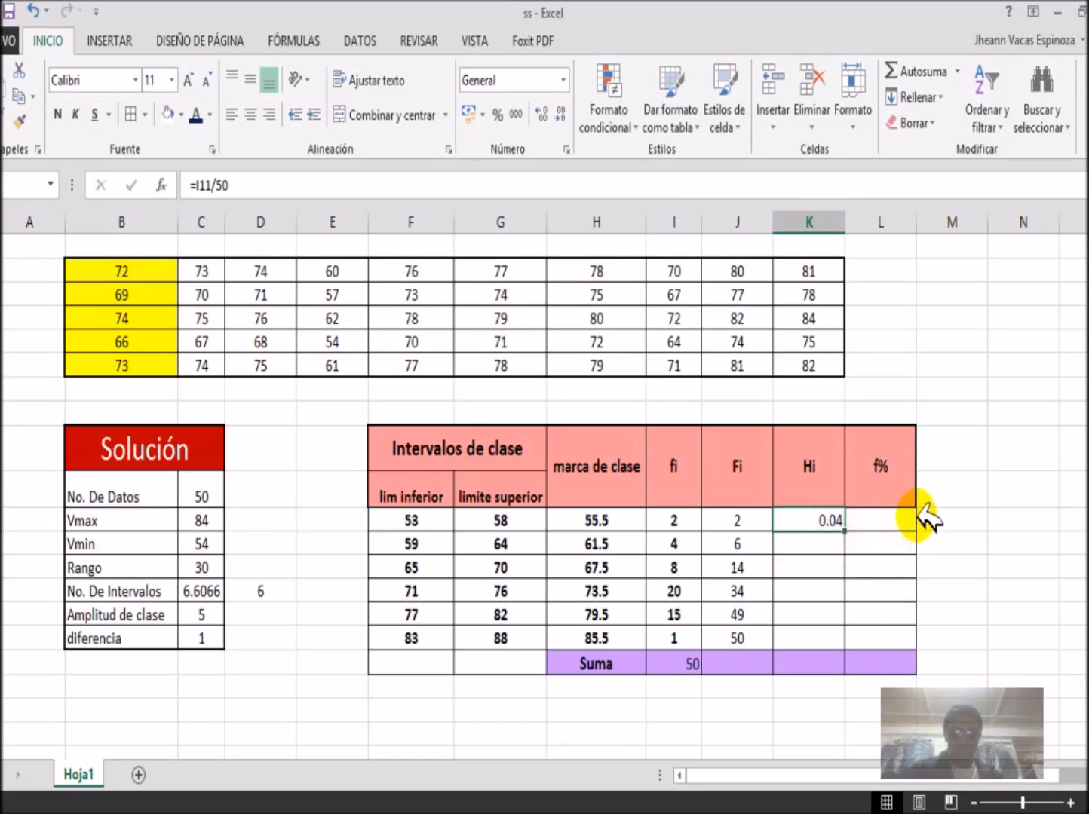
drag(845, 530, 840, 649)
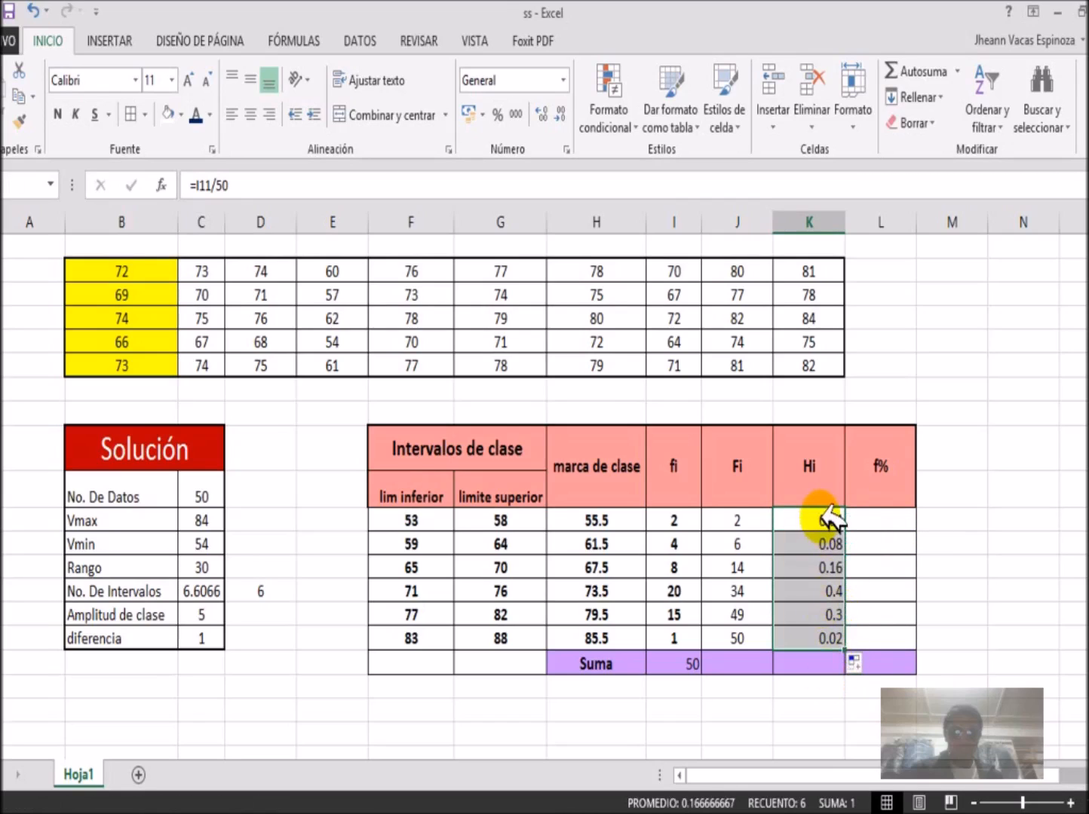
click(892, 73)
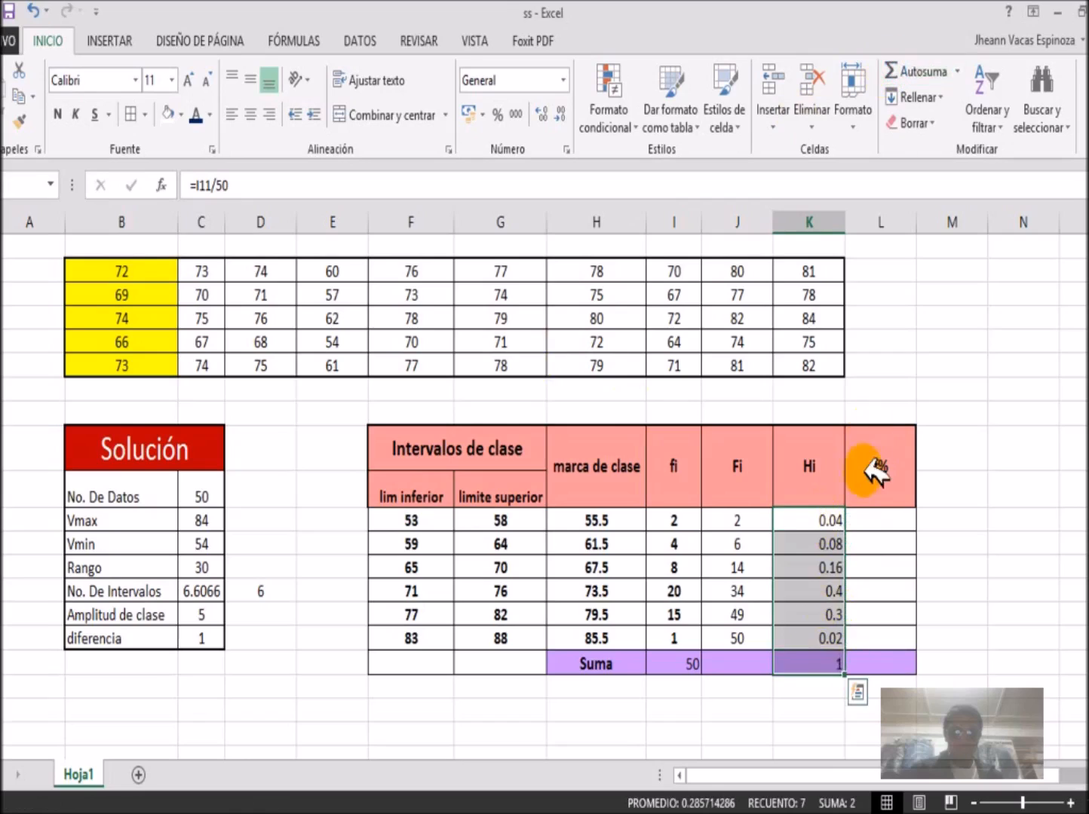
click(828, 662)
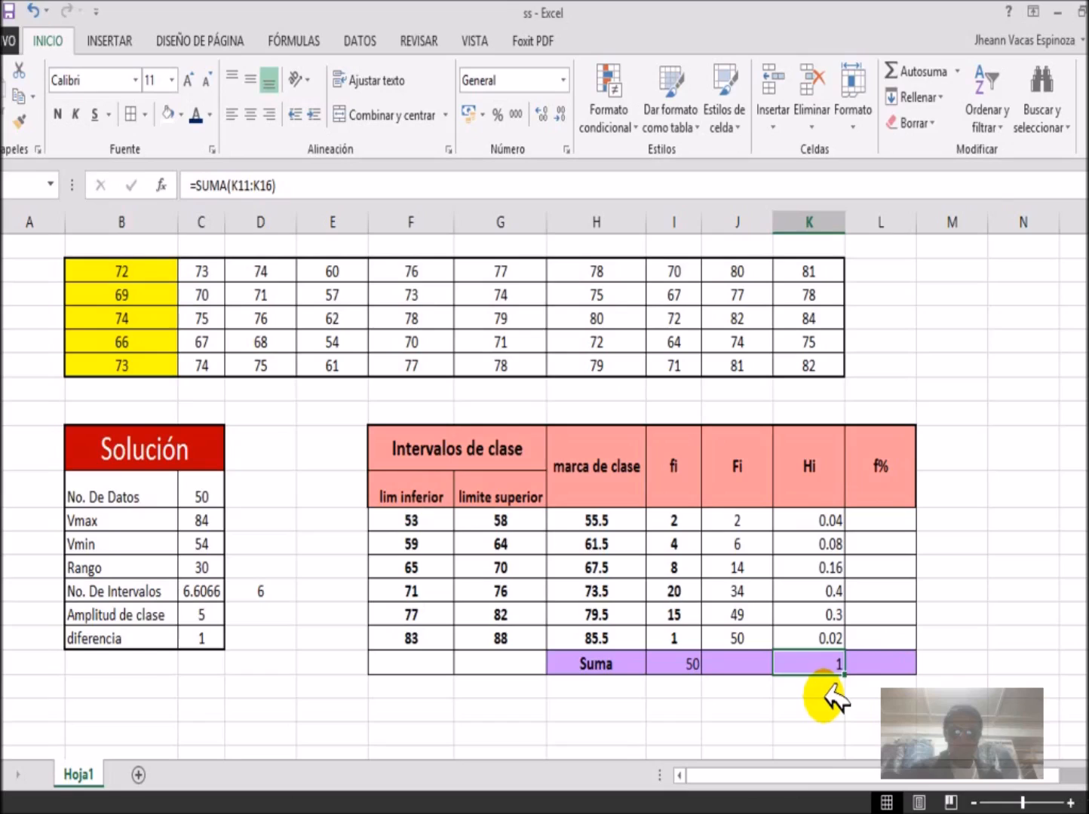
Enter =K11*100 as the first interval's percentage frequency f%.
click(878, 528)
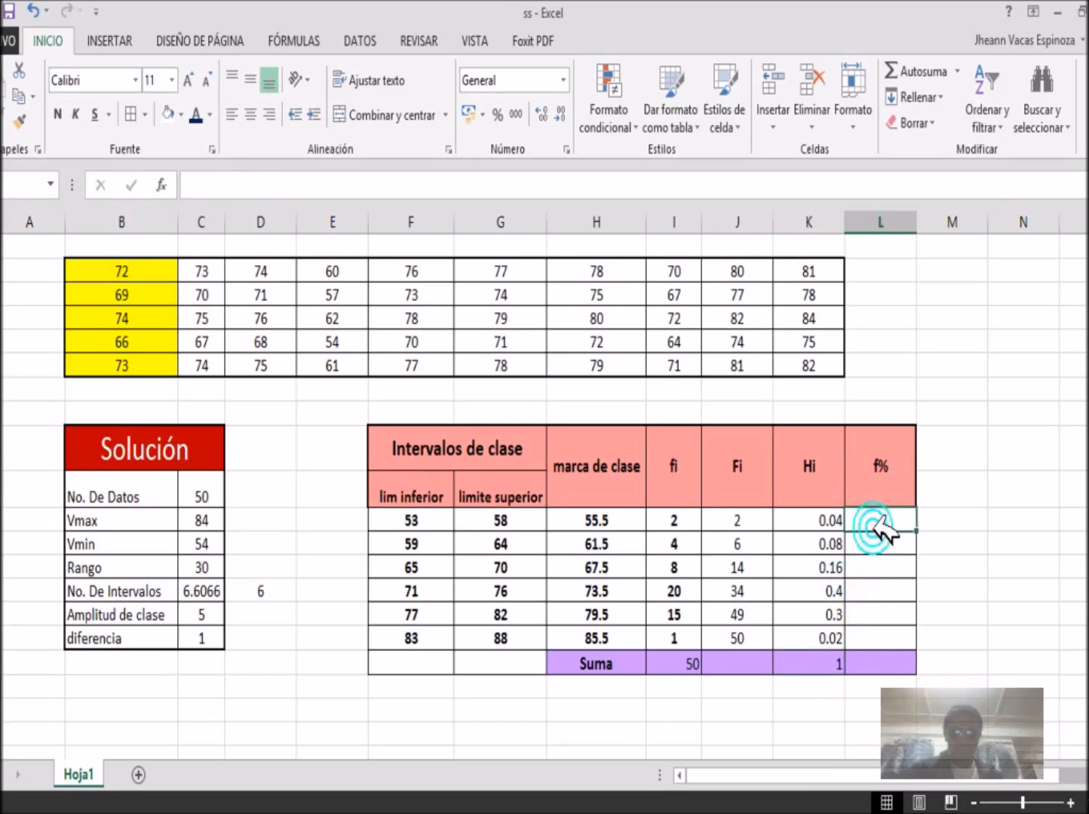
text(=)
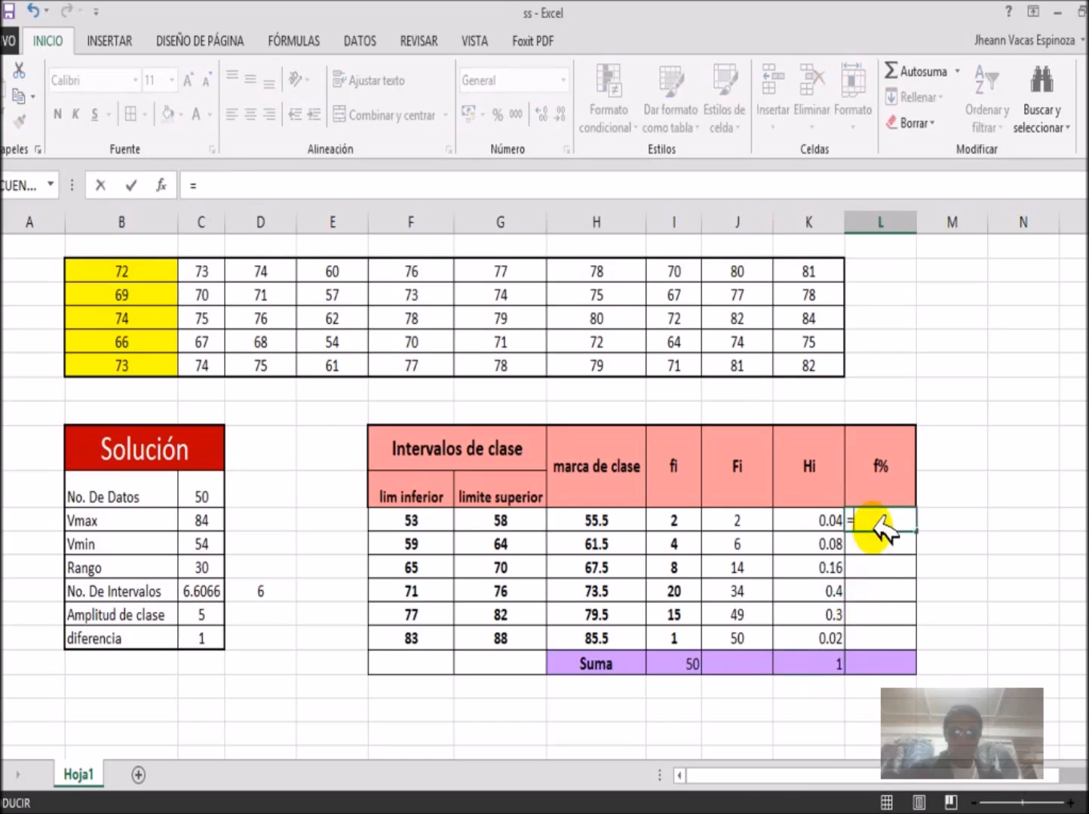
click(824, 519)
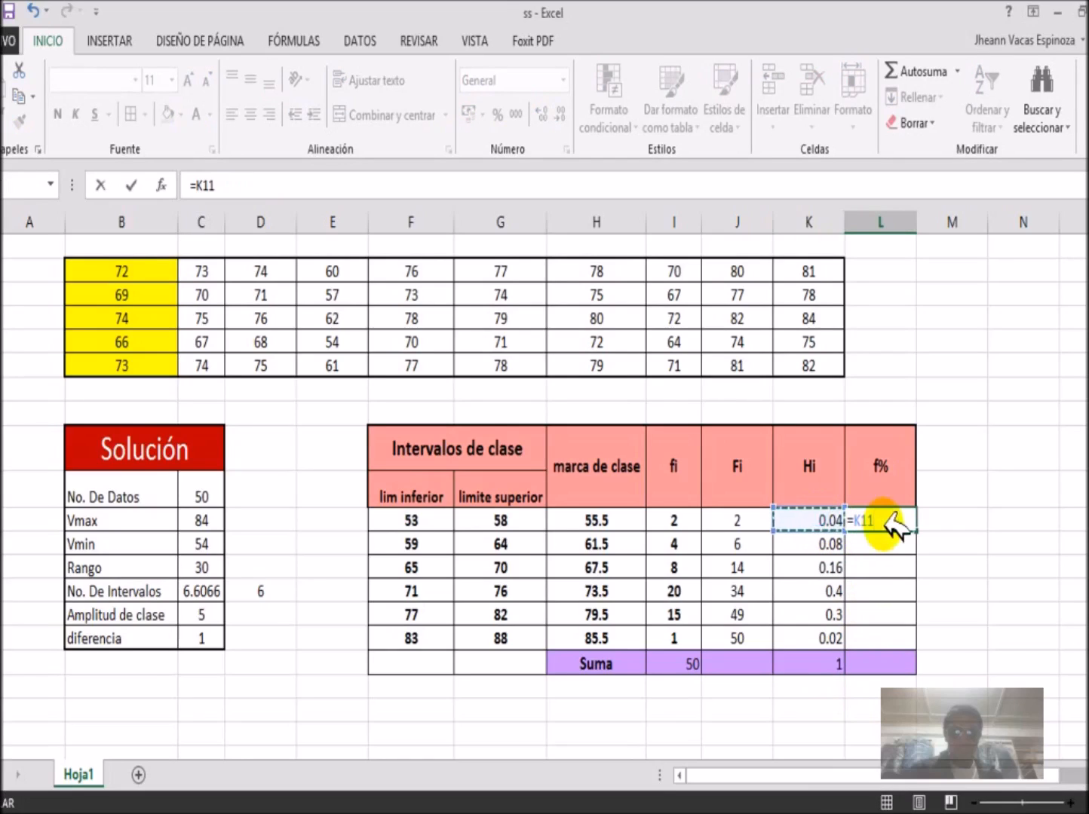
text(*100)
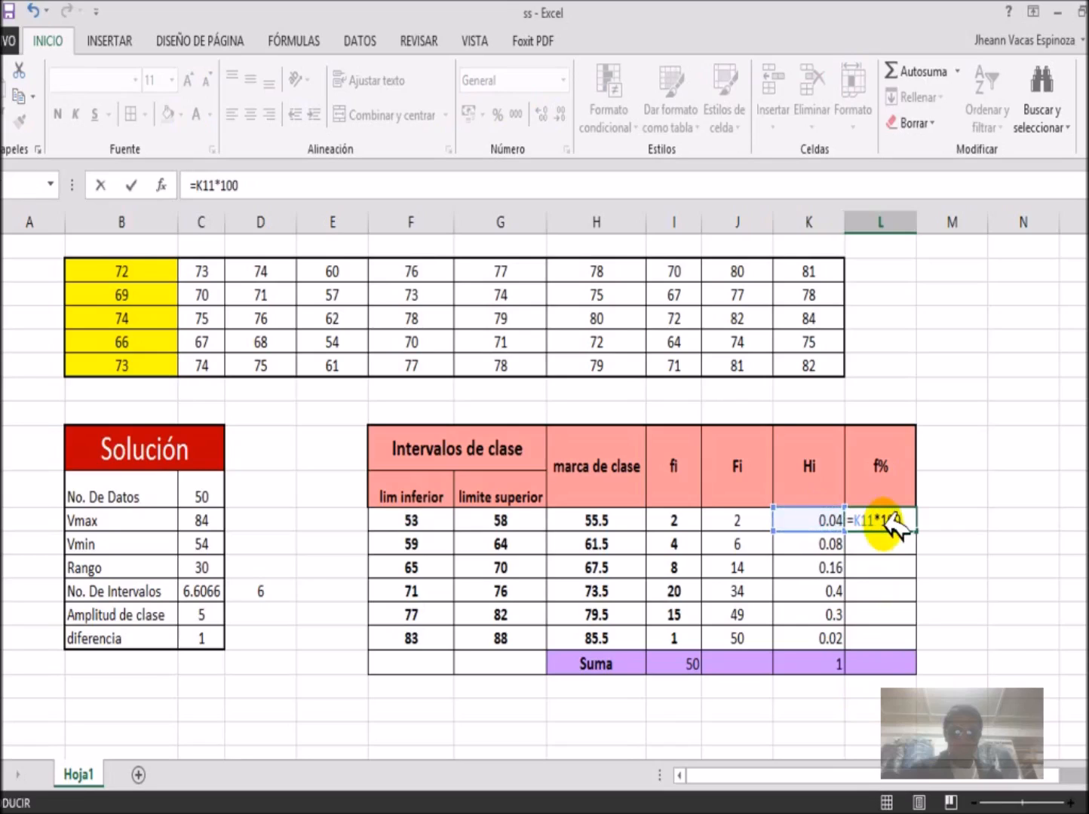
key(Return)
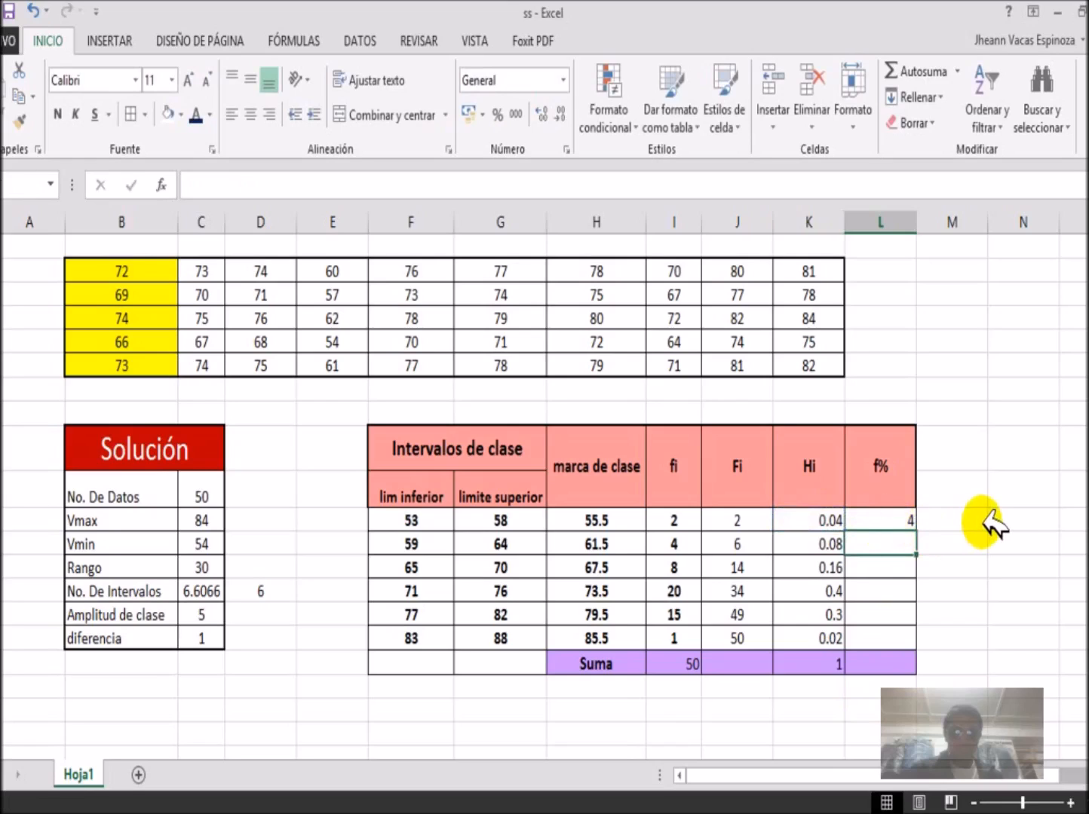
Fill the f% formula down through the sixth interval and total the column in the Suma row with AutoSum.
click(907, 519)
drag(915, 531, 917, 645)
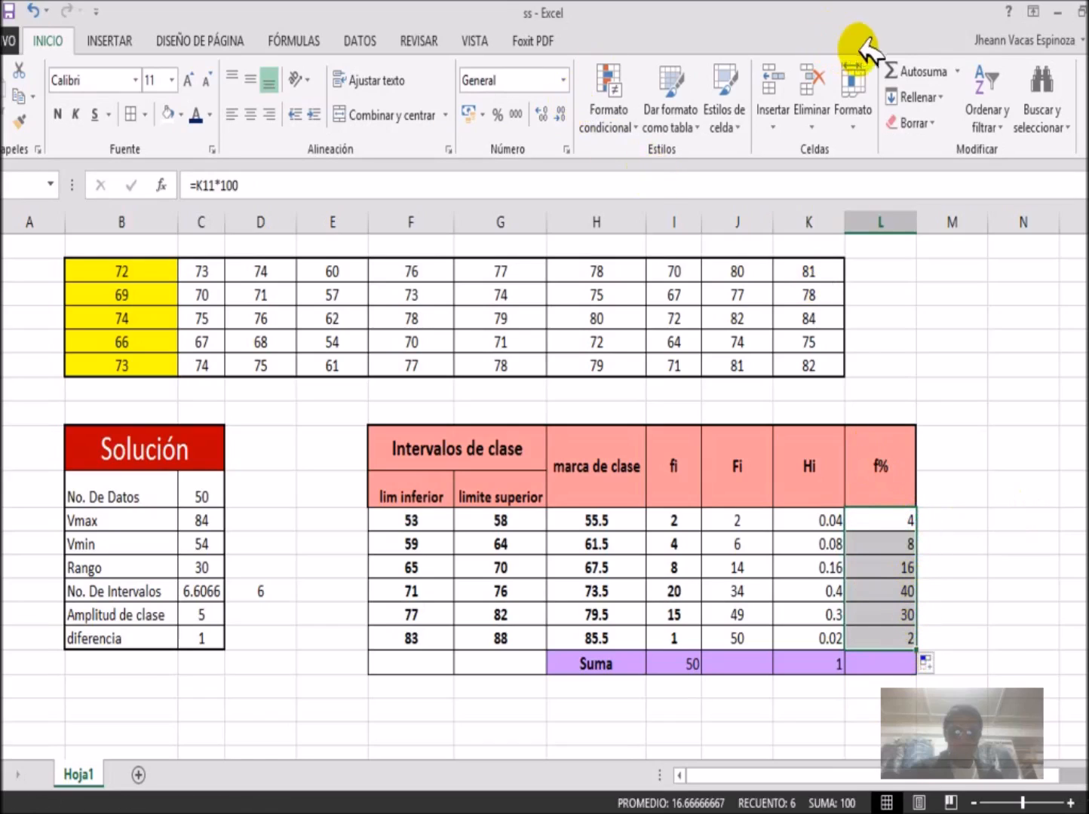
click(909, 68)
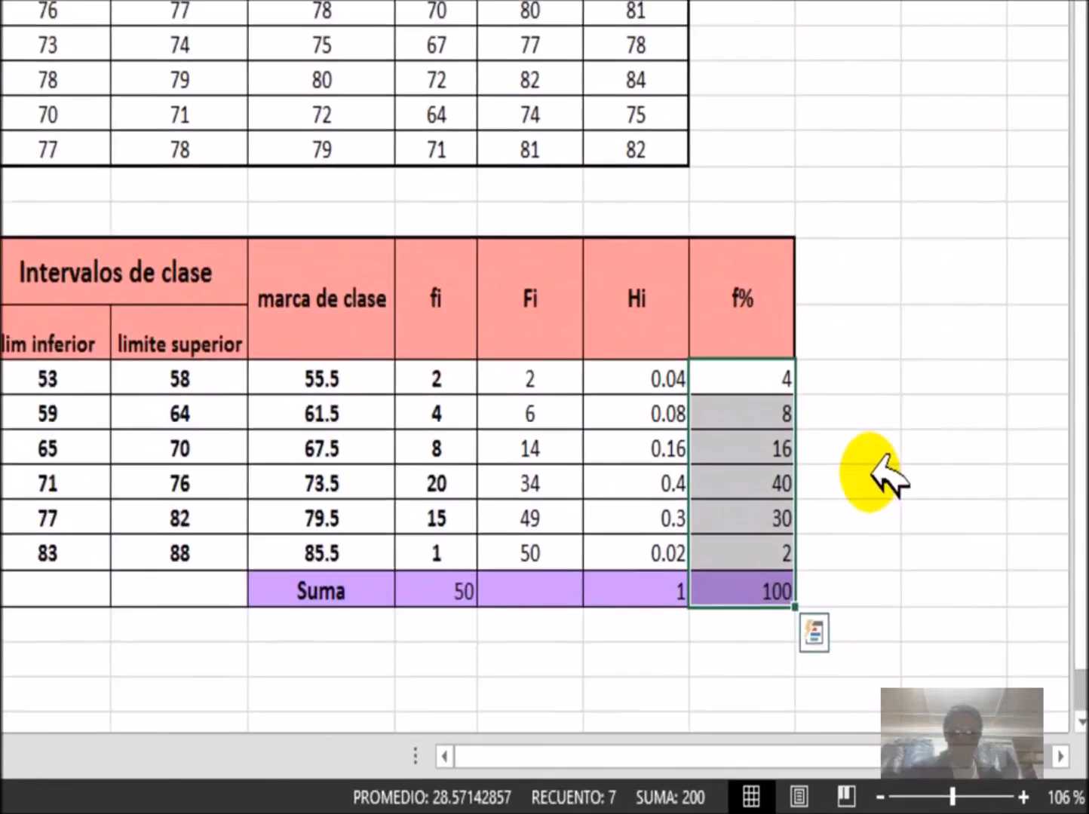
click(954, 615)
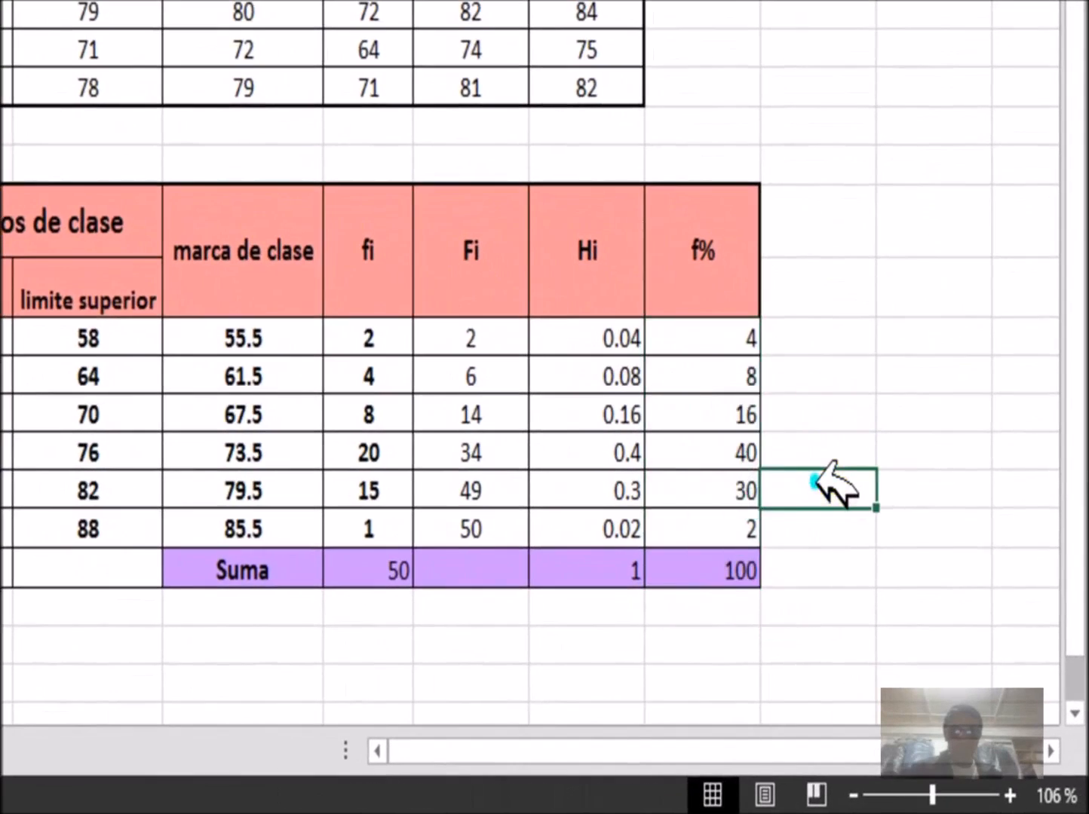